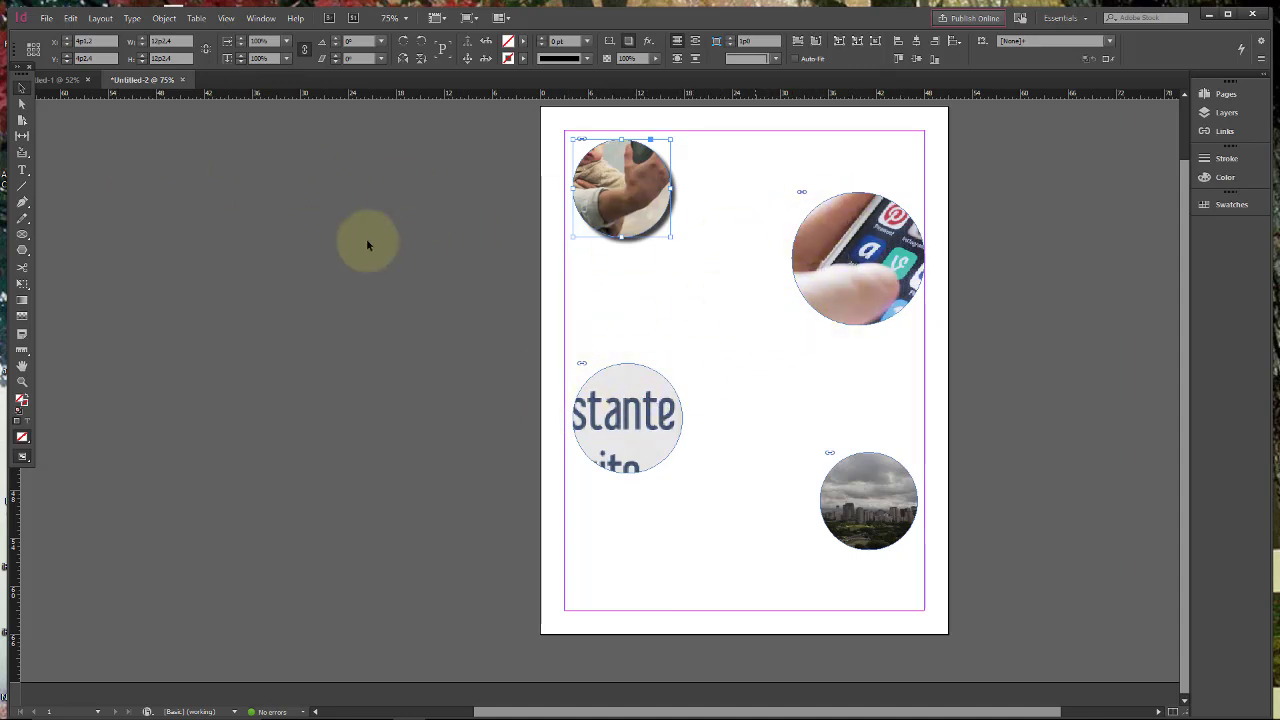
left_click(21, 171)
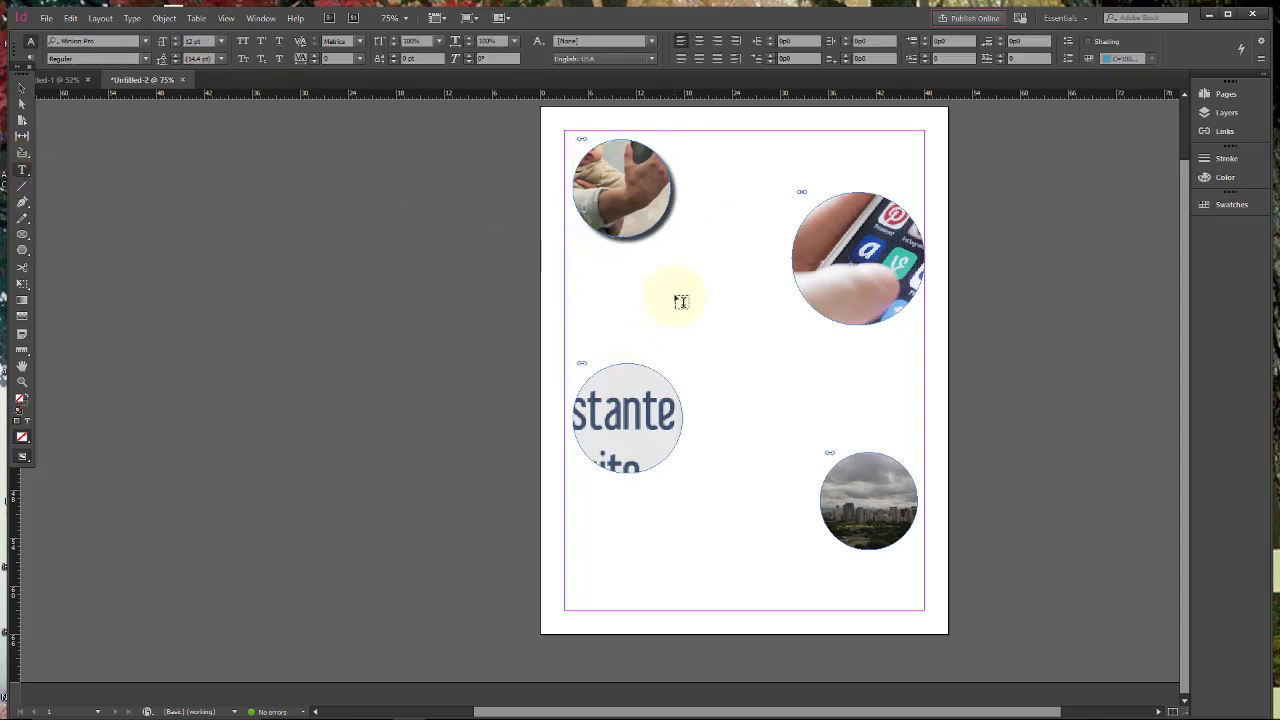
key("e")
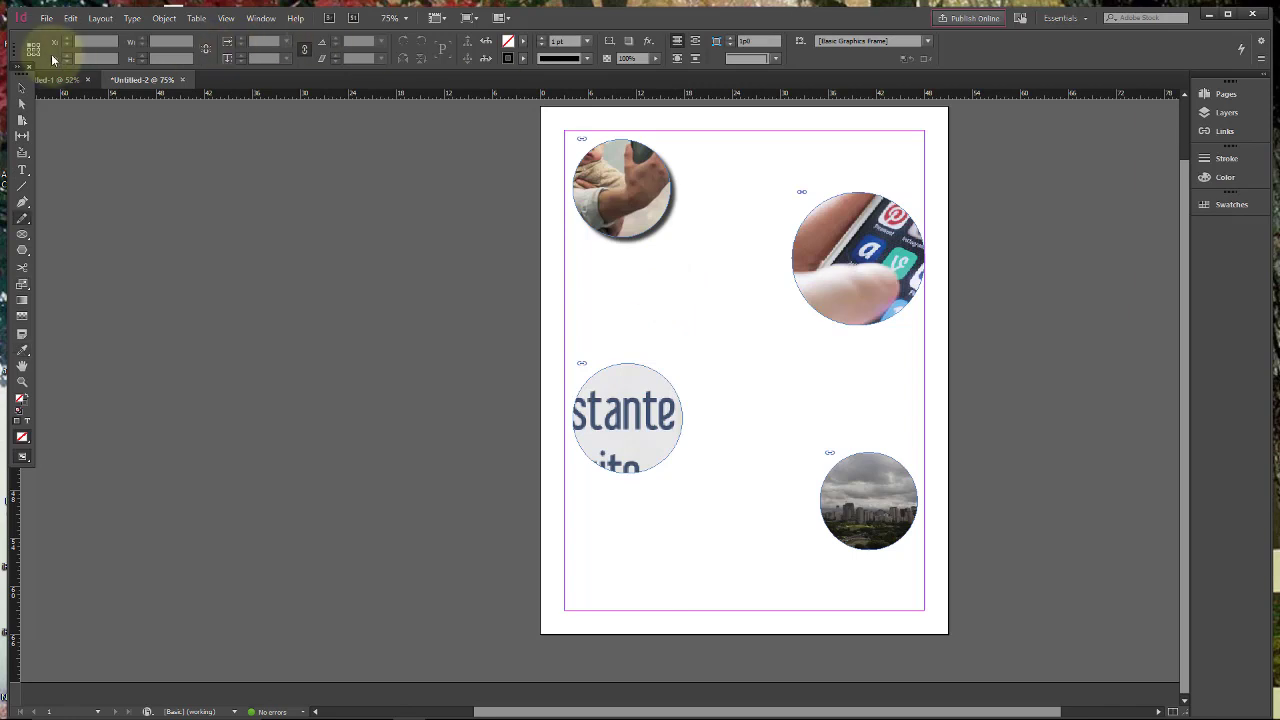
left_click(21, 88)
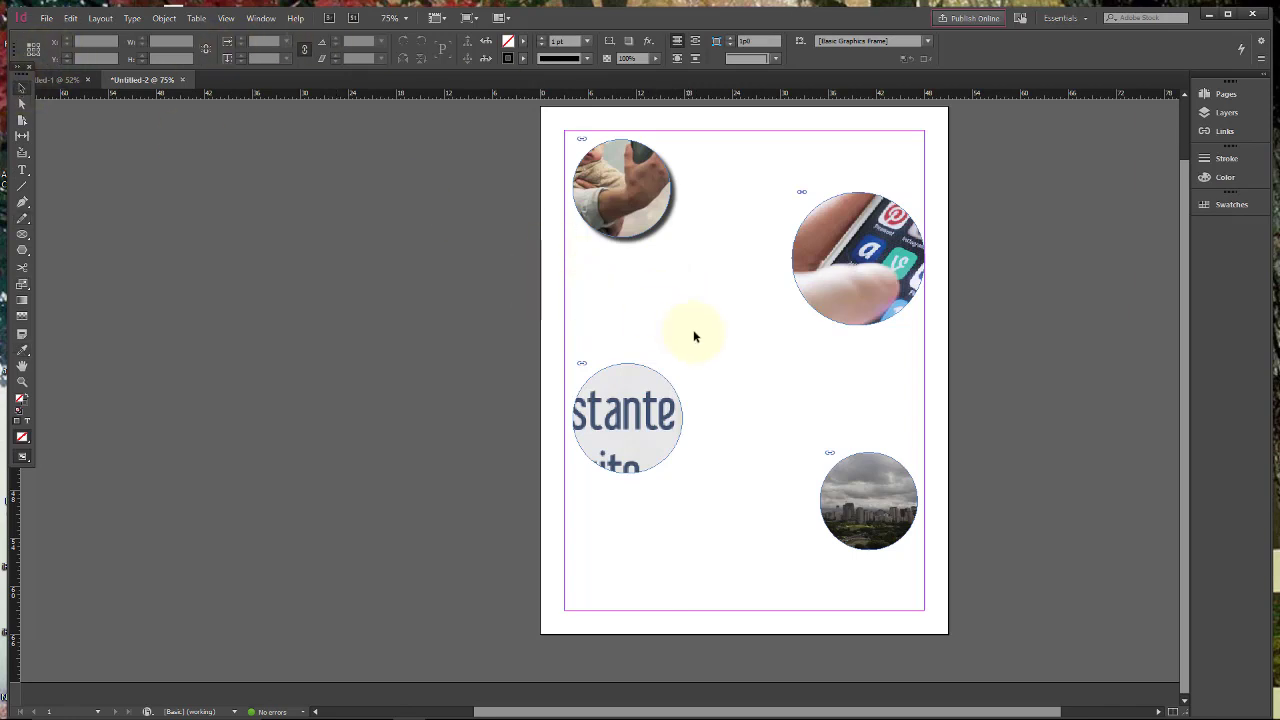
- Add a text frame about 15p4 wide and 7p1 high between the hand and "stante" circles, containing the text "Indesign"
left_click(21, 171)
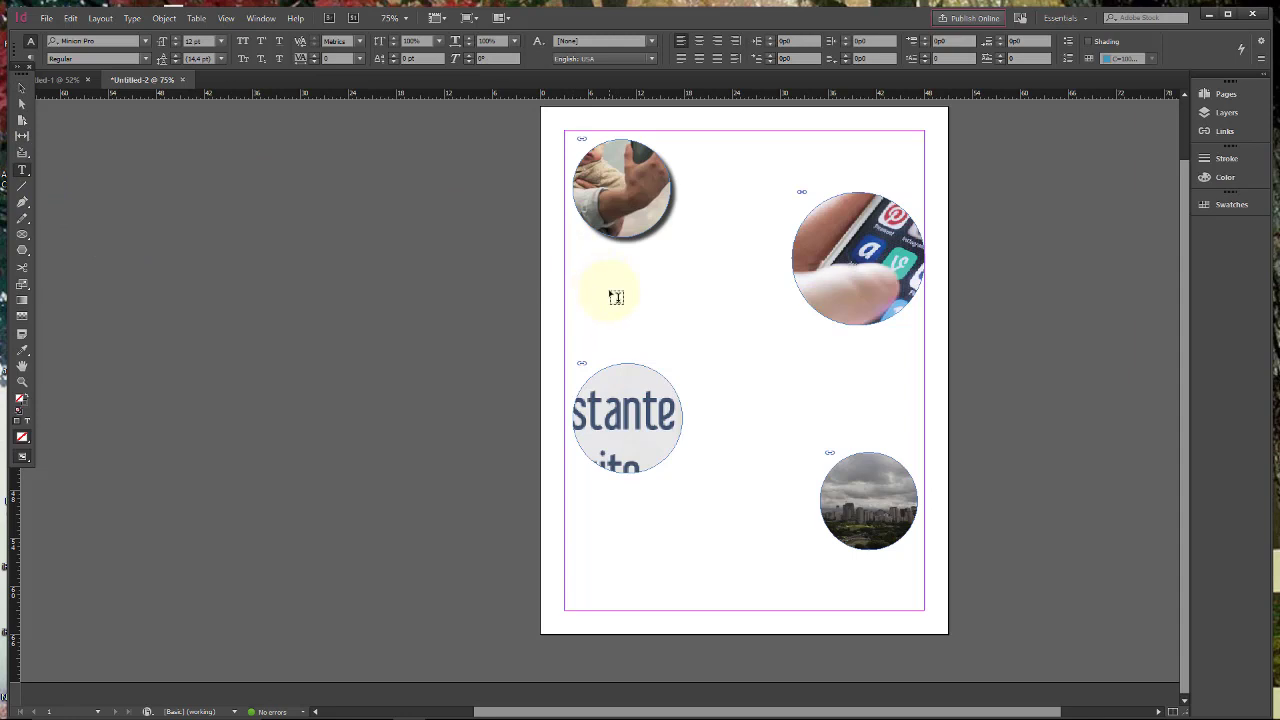
left_click_drag(611, 292, 734, 346)
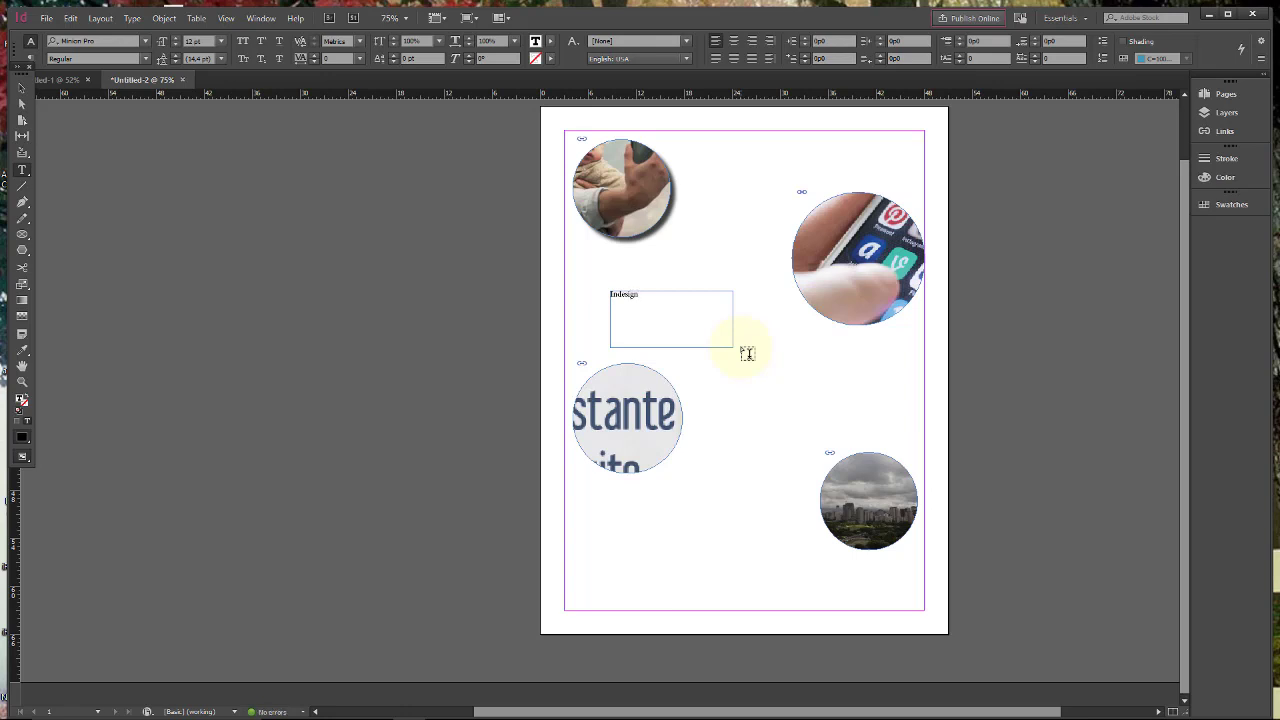
left_click(21, 88)
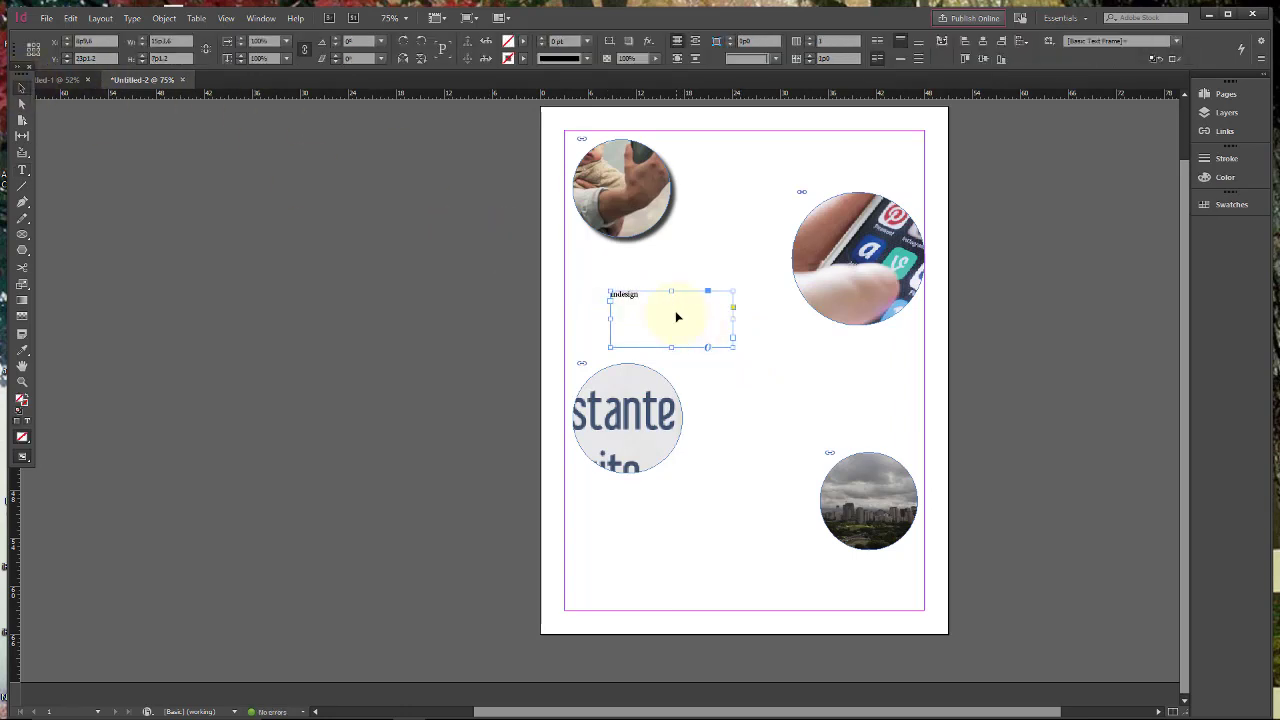
- Increase the font size of the word "Indesign" to 51 pt
double_click(670, 305)
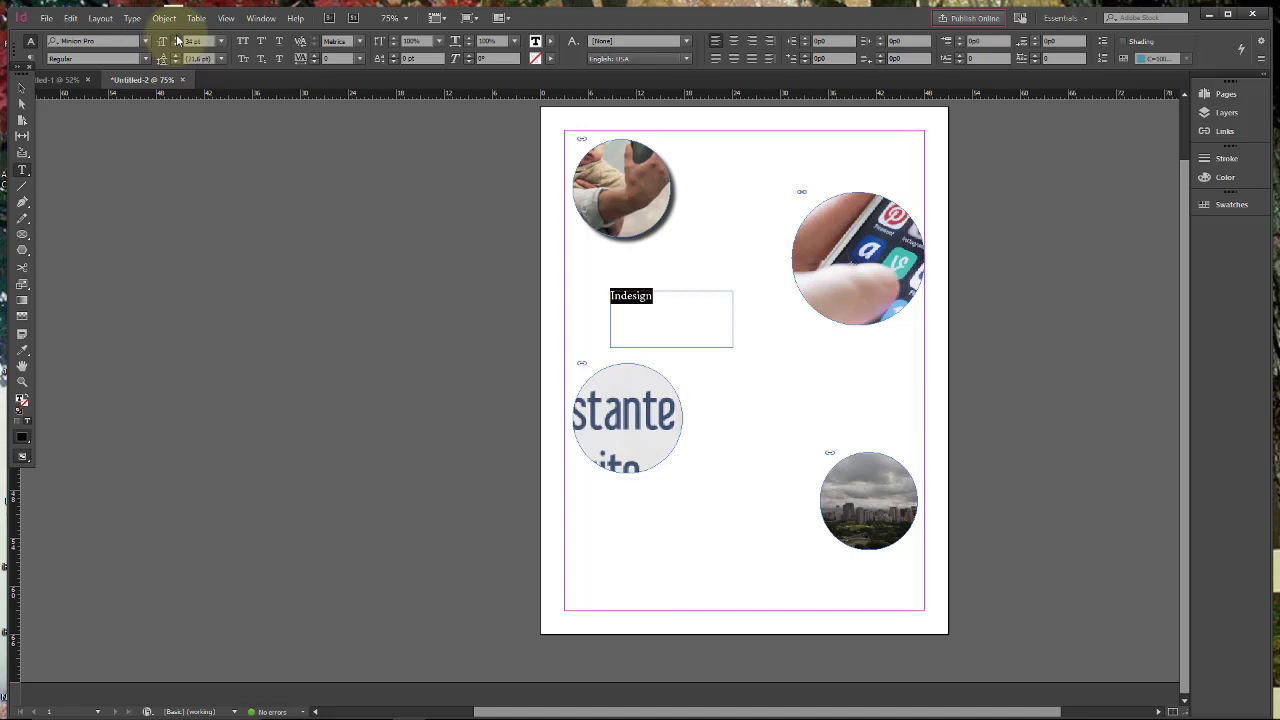
left_click(176, 40)
left_click(176, 40)
left_click(176, 40)
left_click(176, 40)
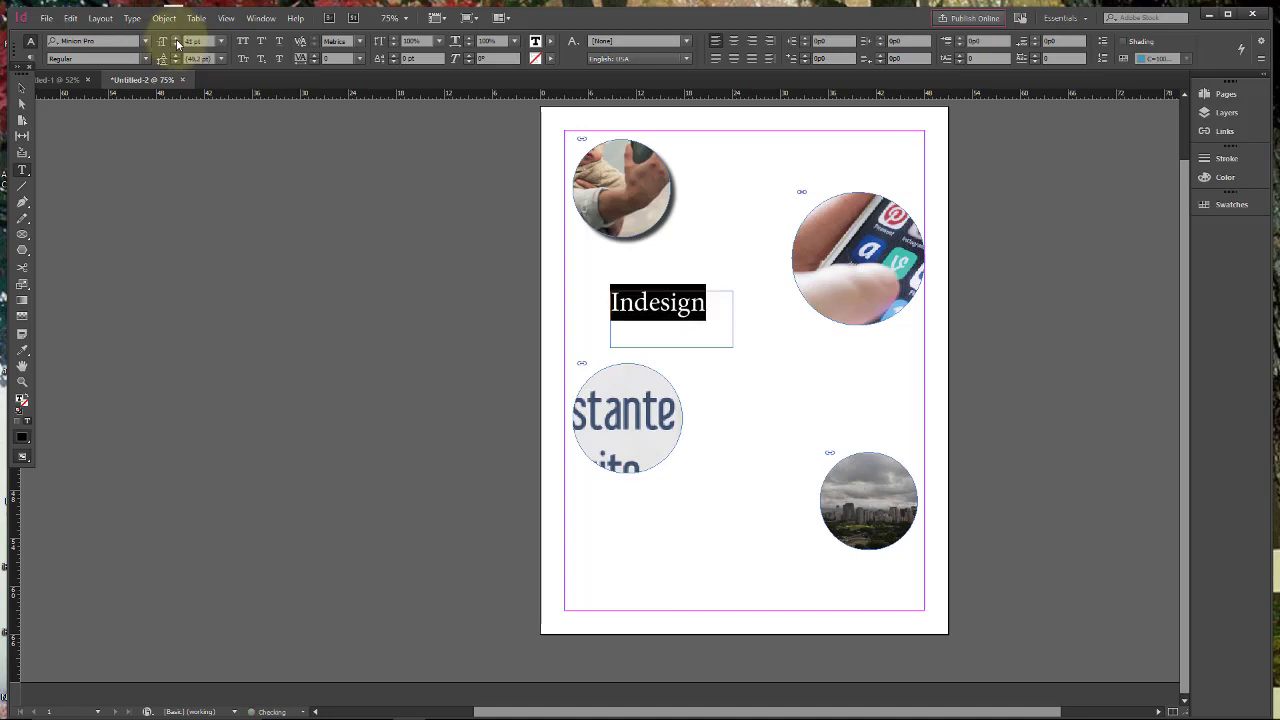
left_click(176, 40)
left_click(176, 40)
left_click(176, 40)
left_click(176, 40)
left_click(176, 40)
left_click(176, 40)
left_click(176, 40)
left_click(176, 40)
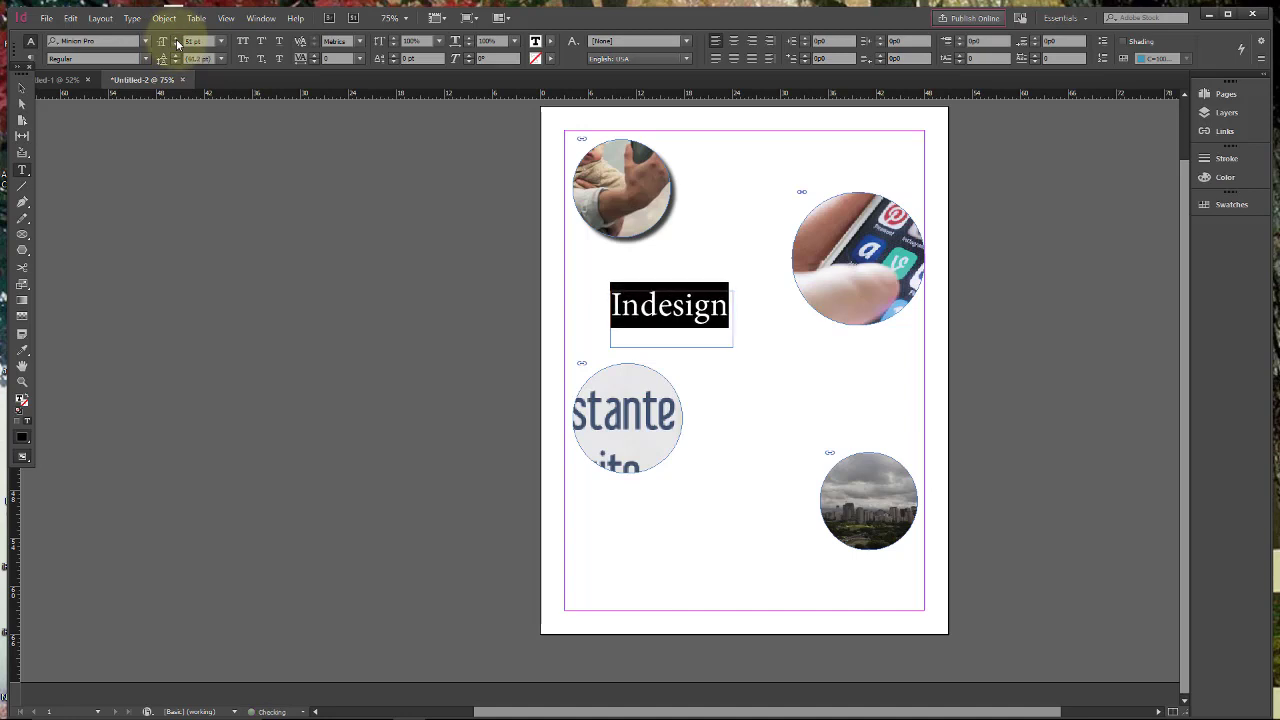
- Apply a drop shadow to the "Indesign" text frame
left_click(21, 87)
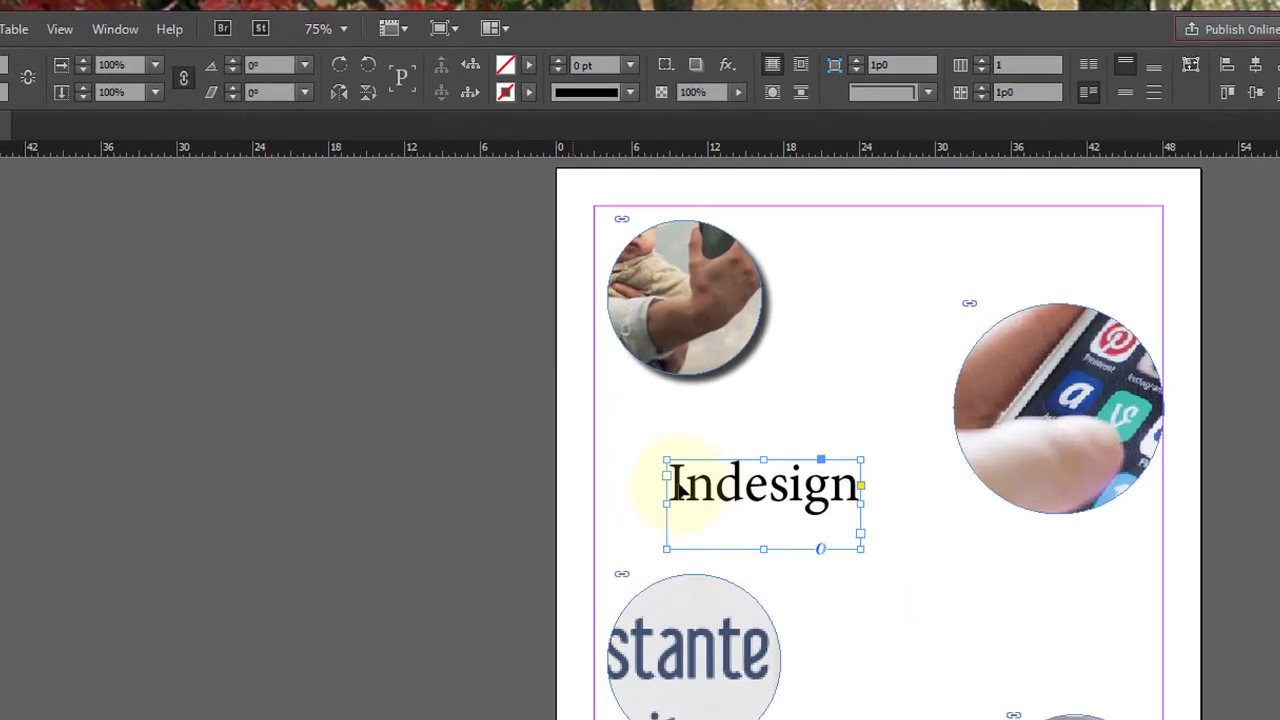
left_click(696, 65)
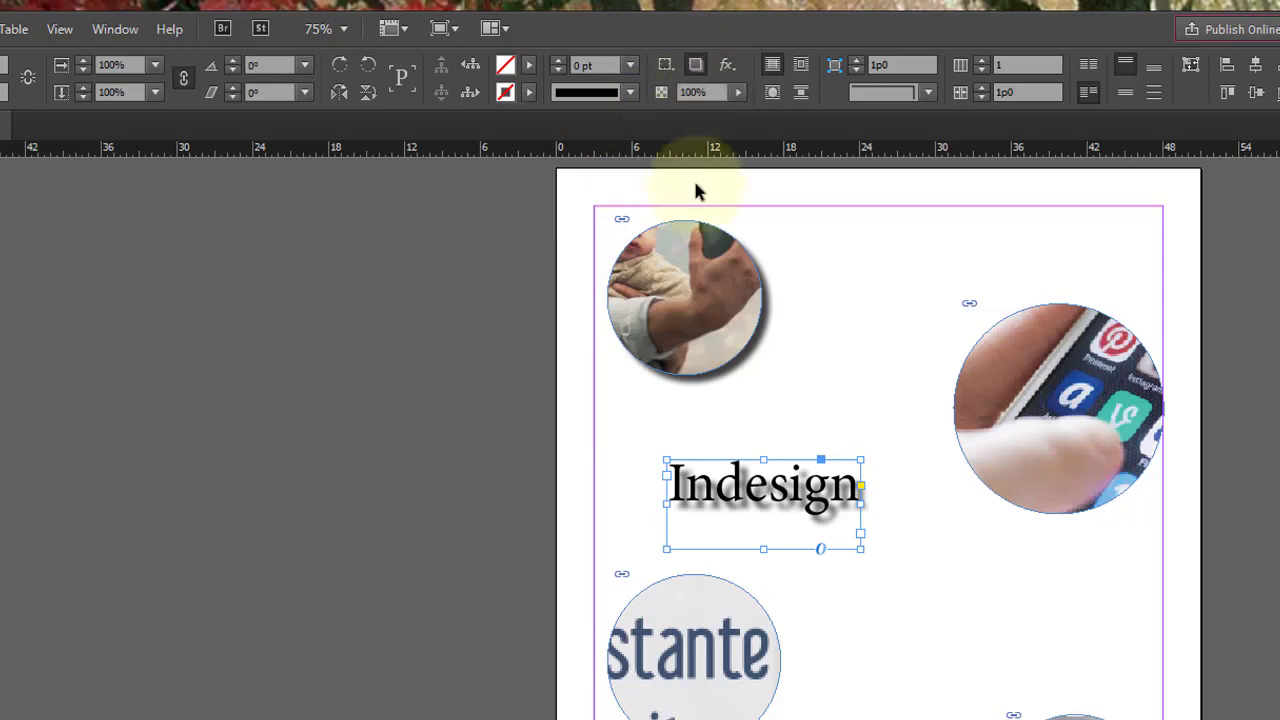
left_click_drag(713, 305, 708, 251)
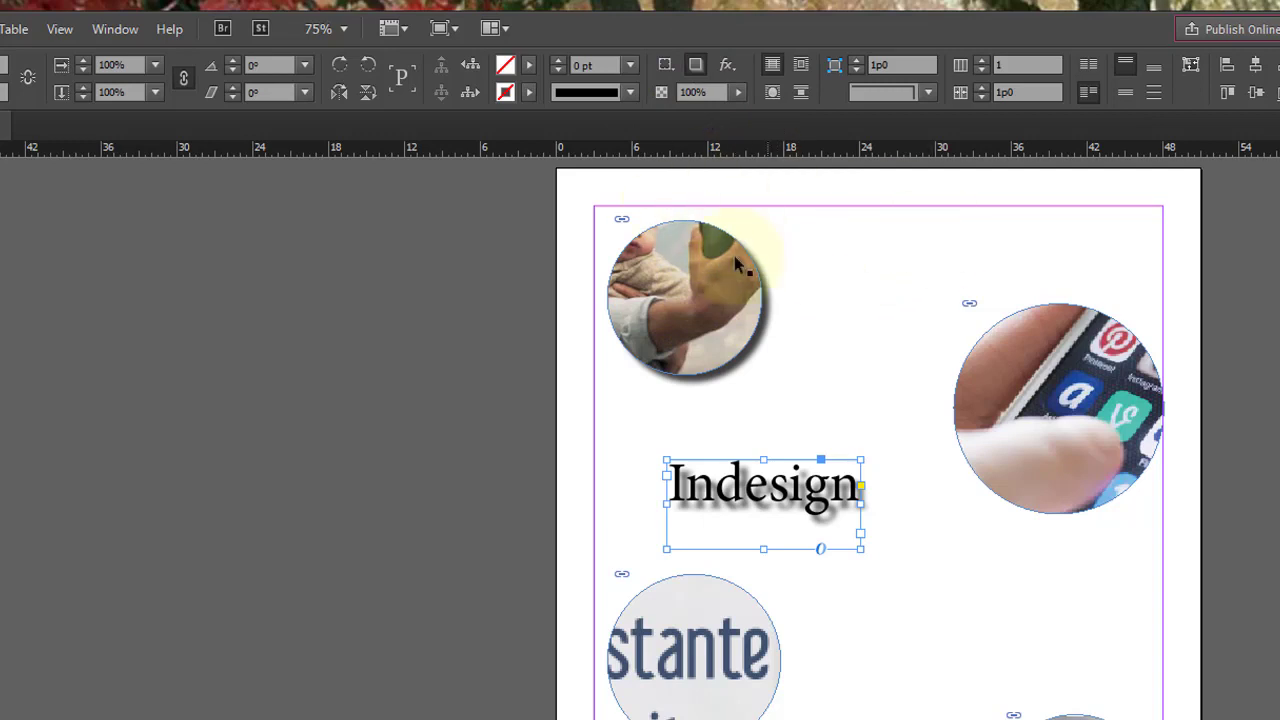
left_click(724, 75)
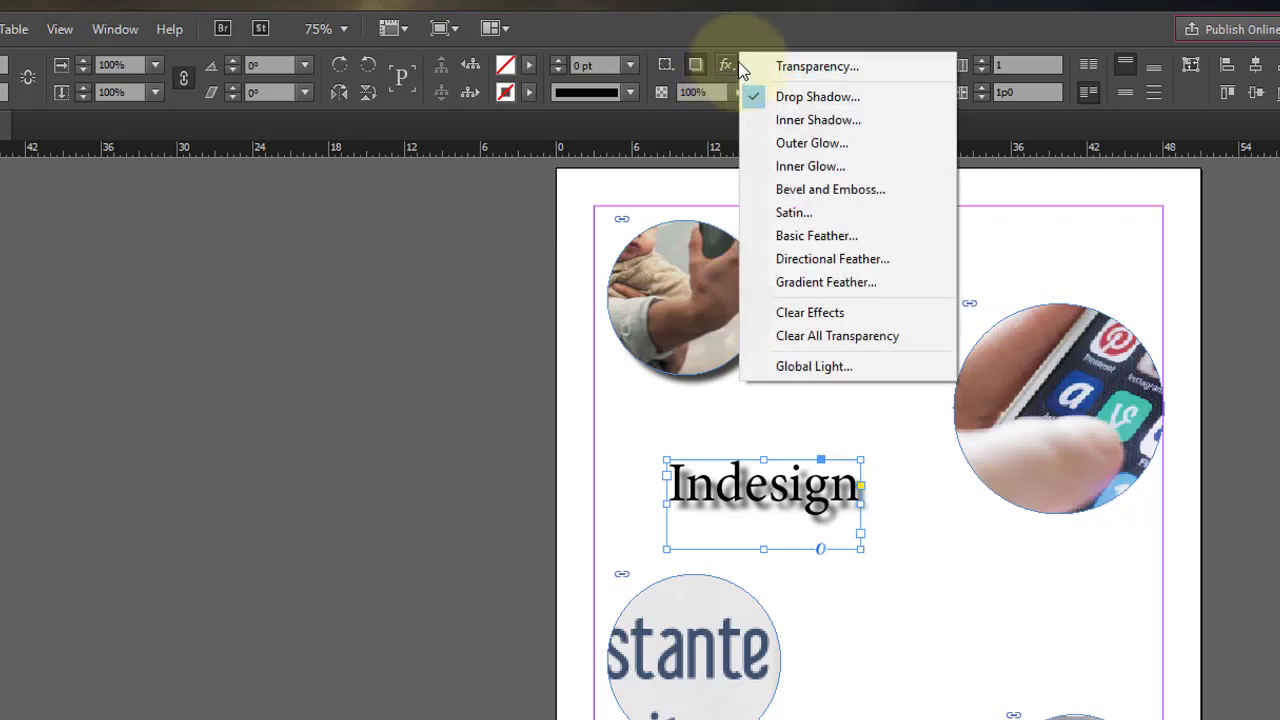
left_click(780, 40)
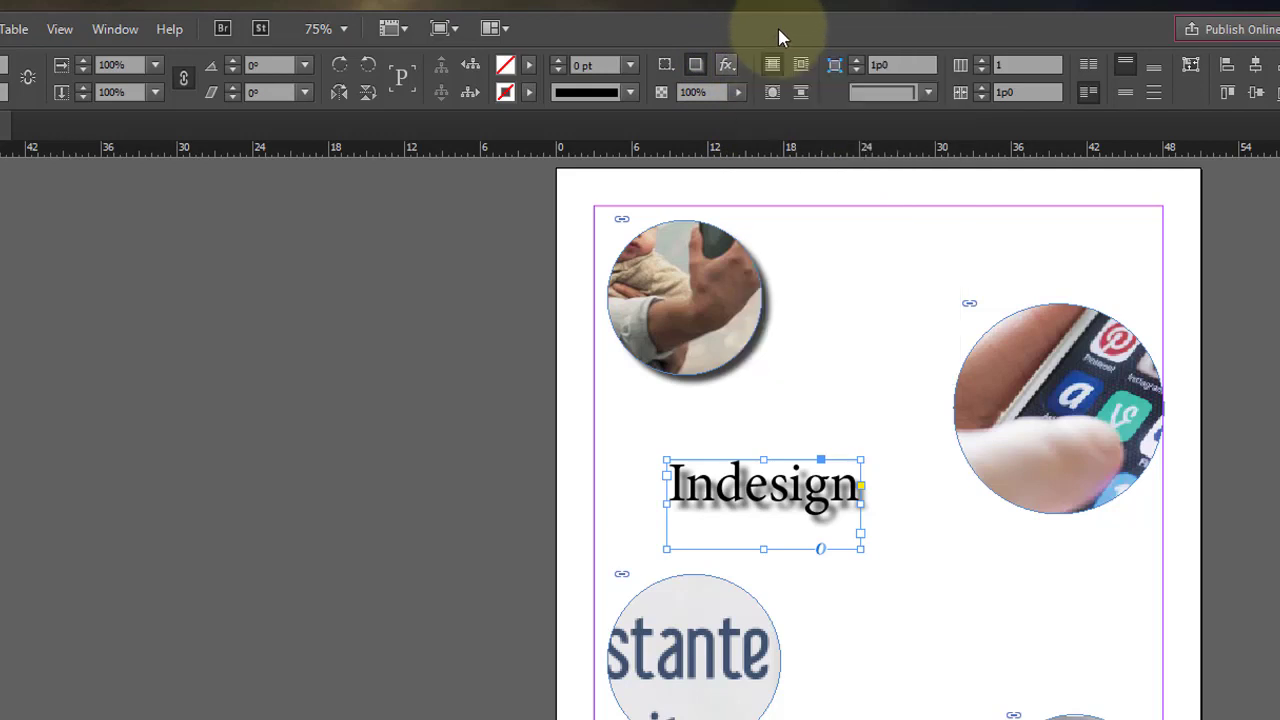
left_click(737, 92)
mouse_move(734, 113)
left_mouse_down()
mouse_move(649, 118)
mouse_move(753, 113)
left_mouse_up()
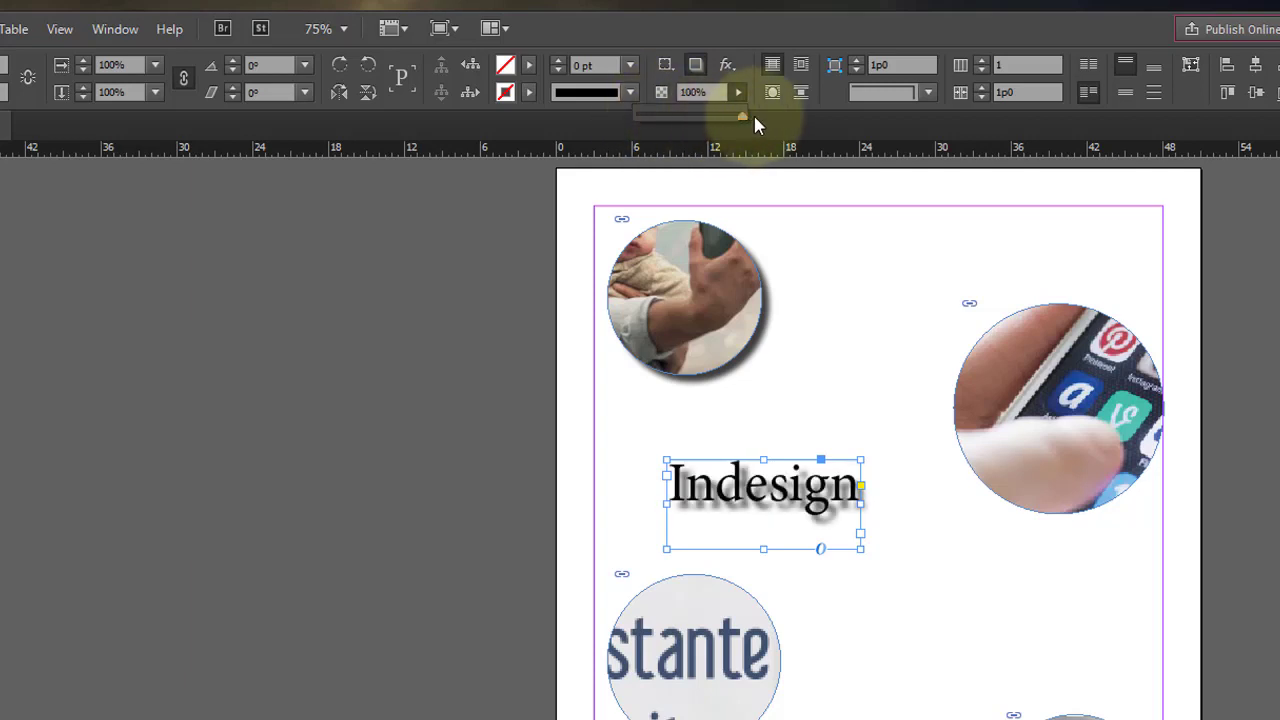
- Open the Drop Shadow effect settings for the "Indesign" text and move the dialog clear of the page
left_click(727, 65)
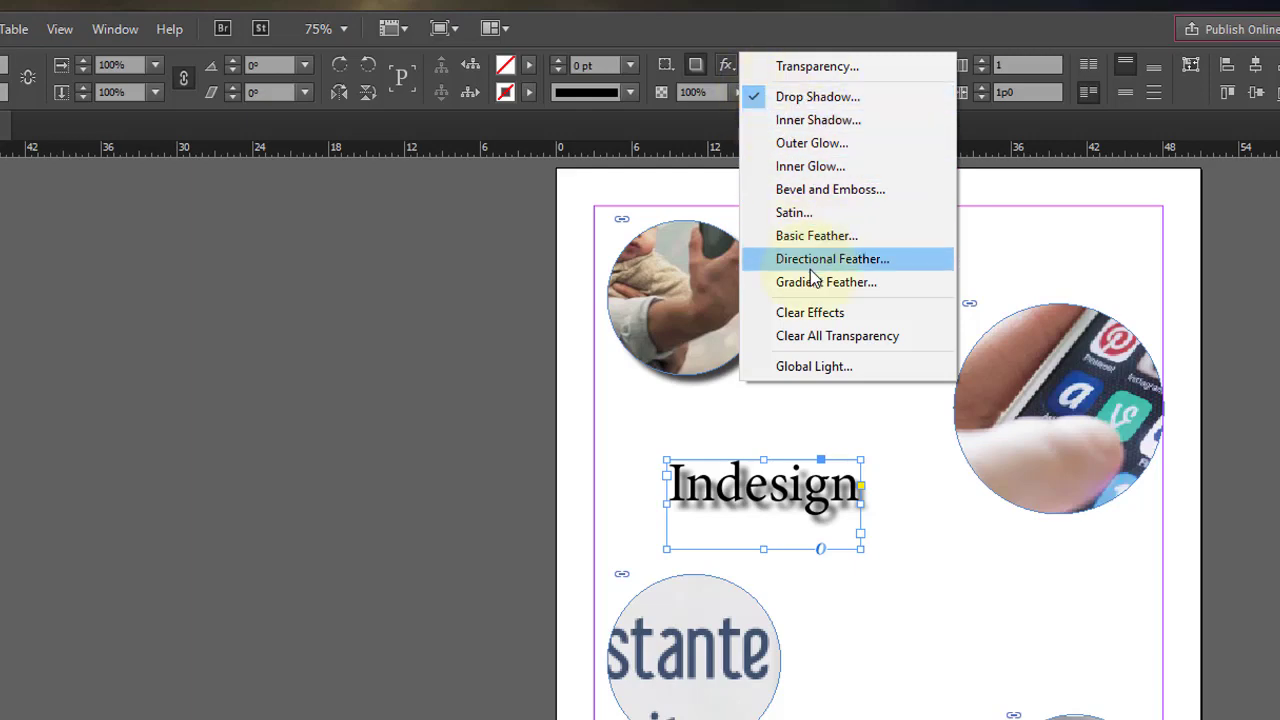
left_click(790, 100)
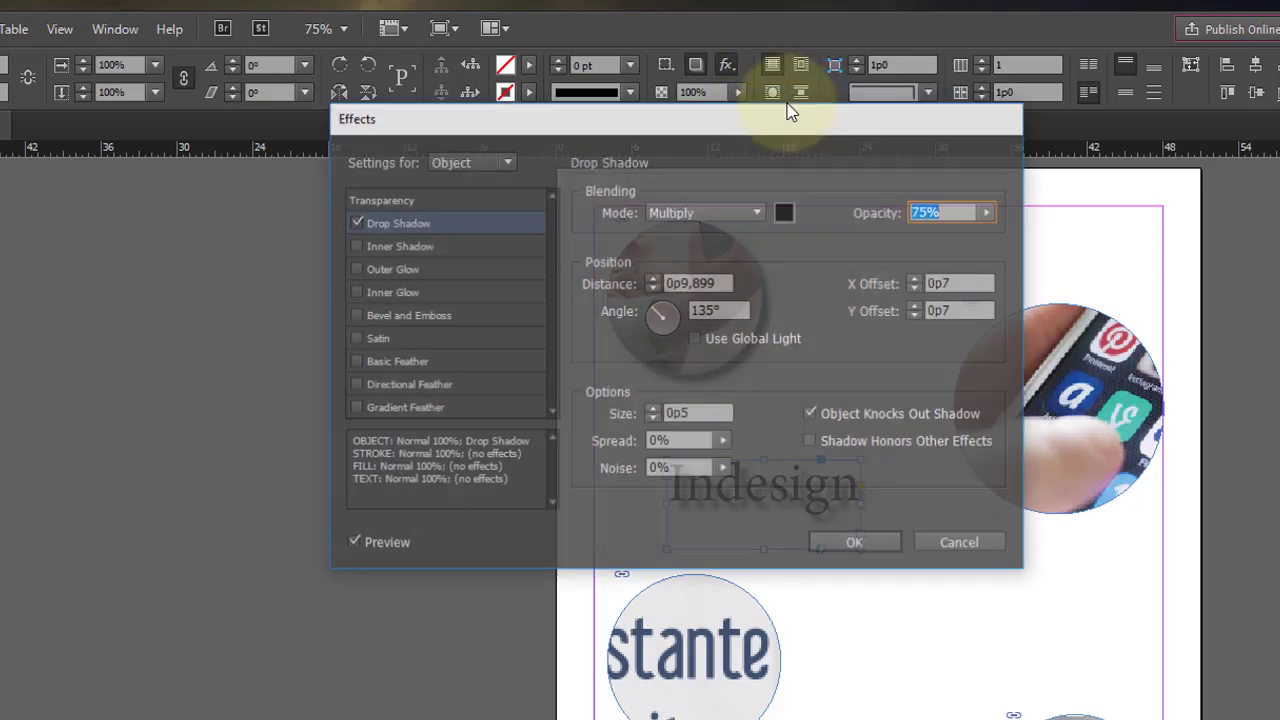
left_click_drag(737, 120, 170, 203)
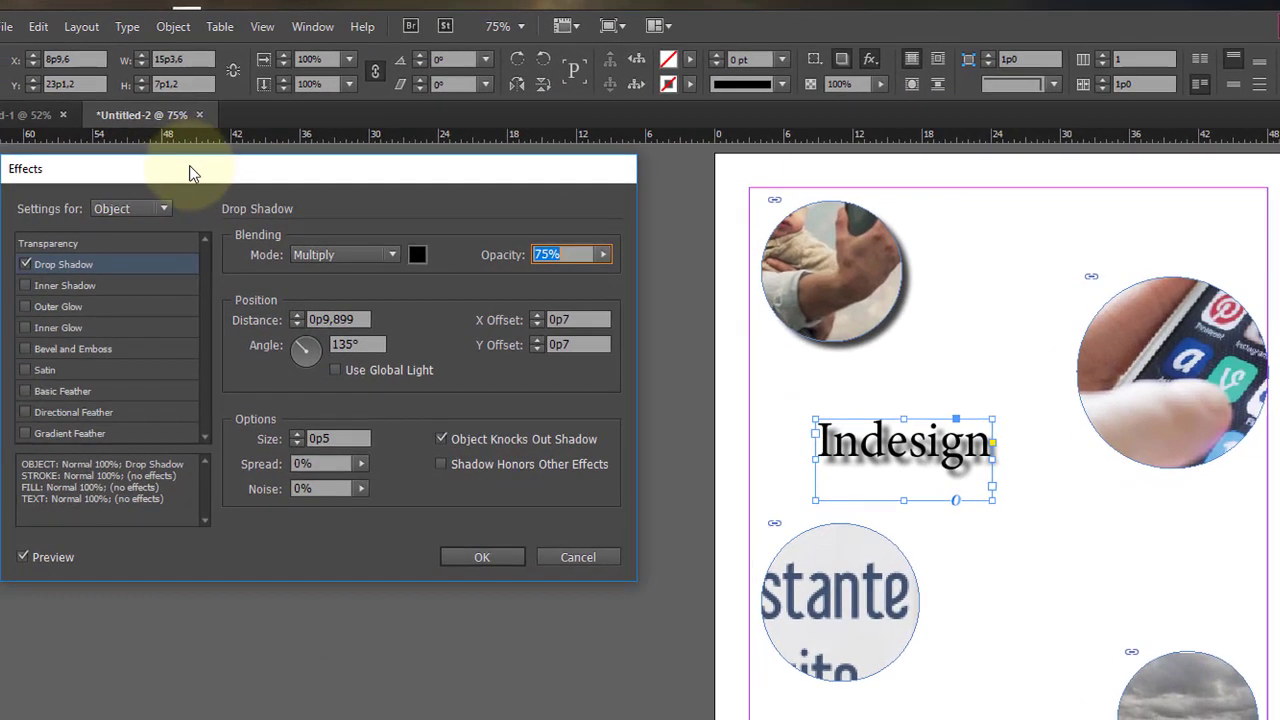
left_click_drag(0, 194, 36, 199)
left_click_drag(240, 181, 254, 181)
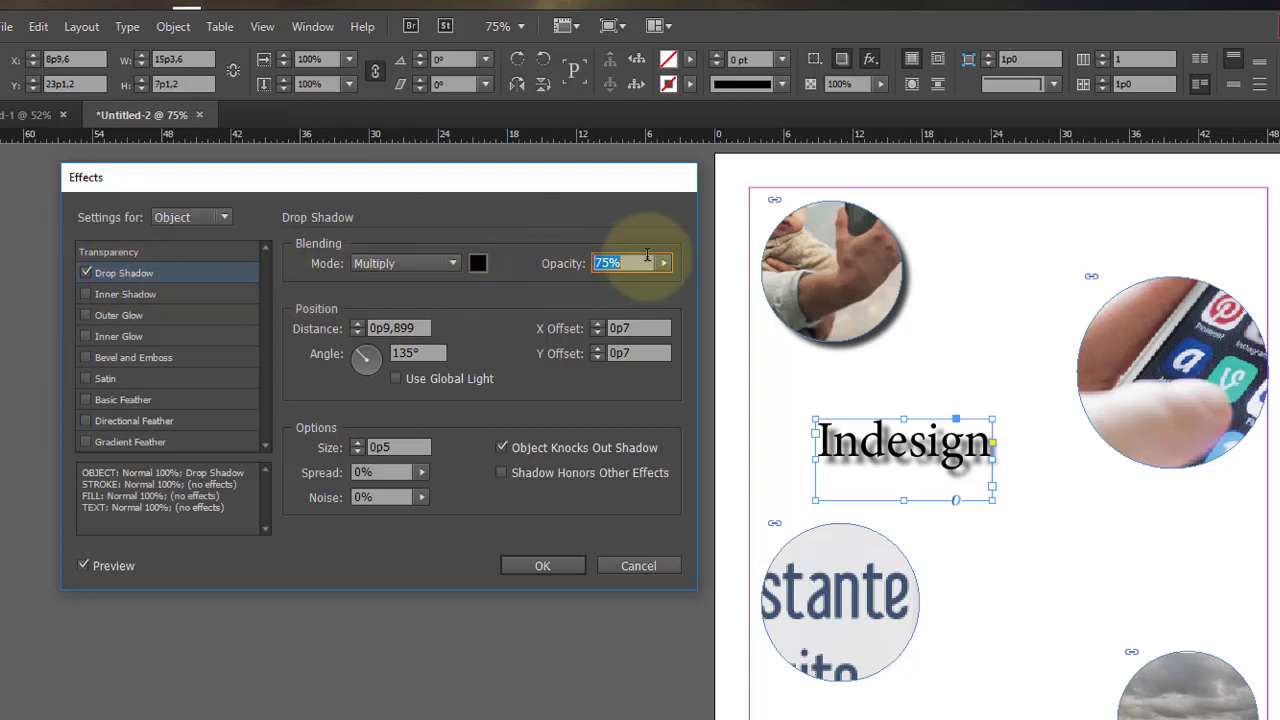
- Try the Normal, Multiply and Screen blending modes on the text's drop shadow, and discard the changes
left_click(452, 264)
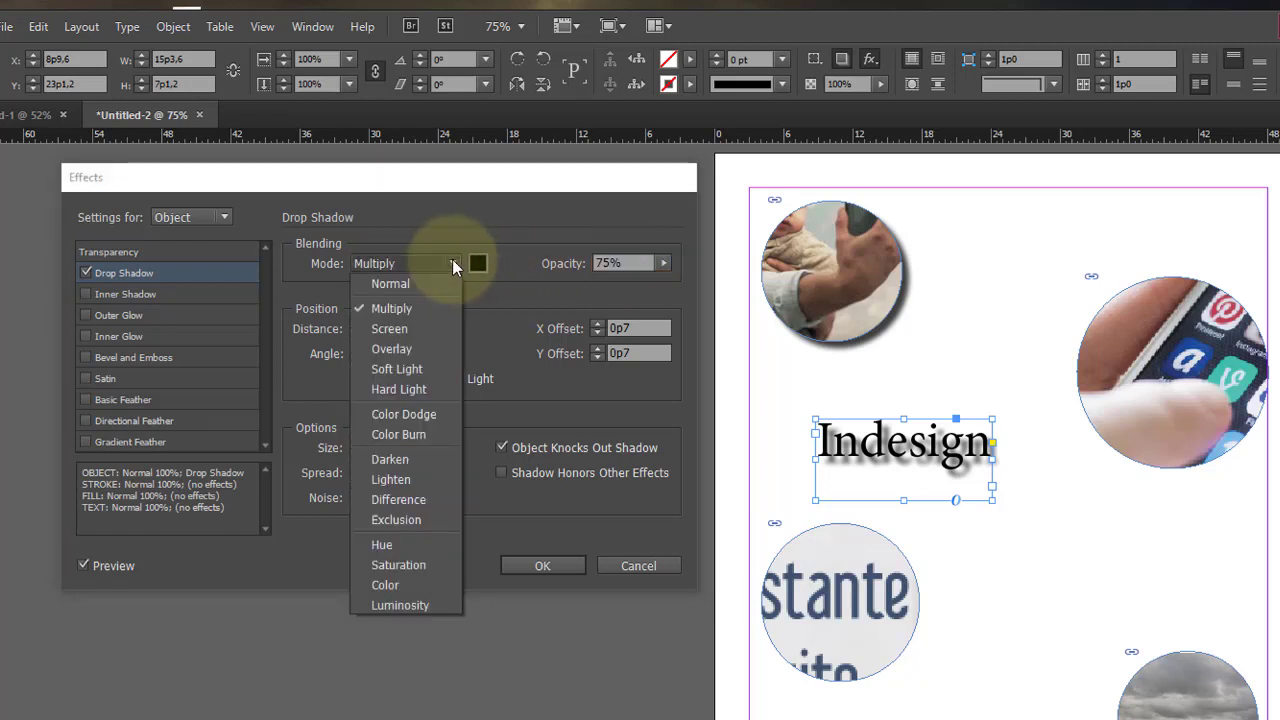
left_click(400, 280)
left_click(452, 262)
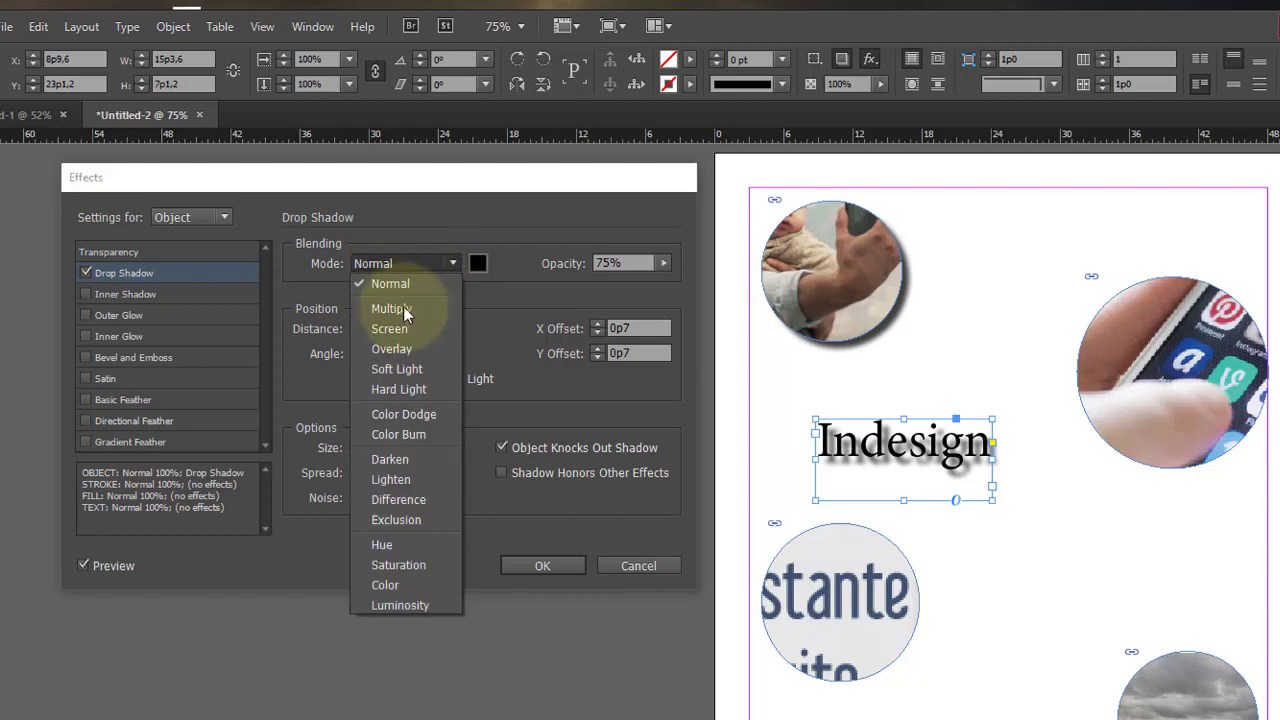
left_click(403, 308)
left_click(452, 263)
left_click(413, 328)
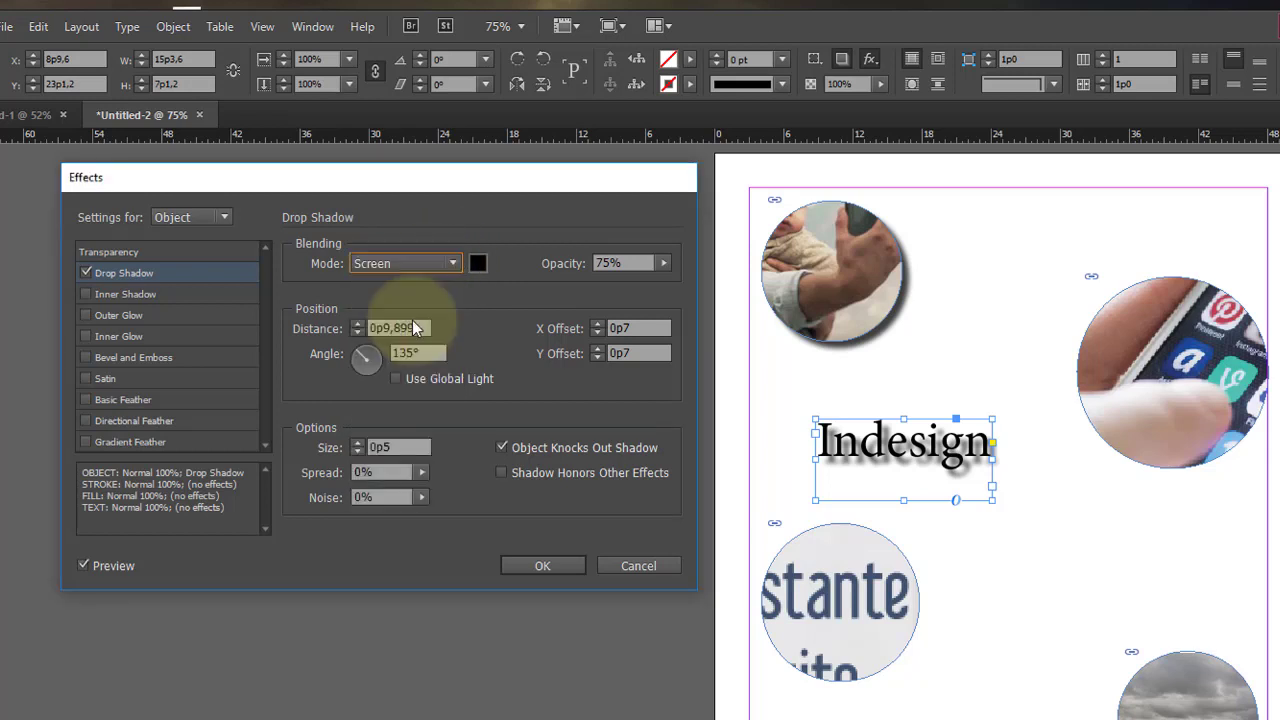
left_click(453, 263)
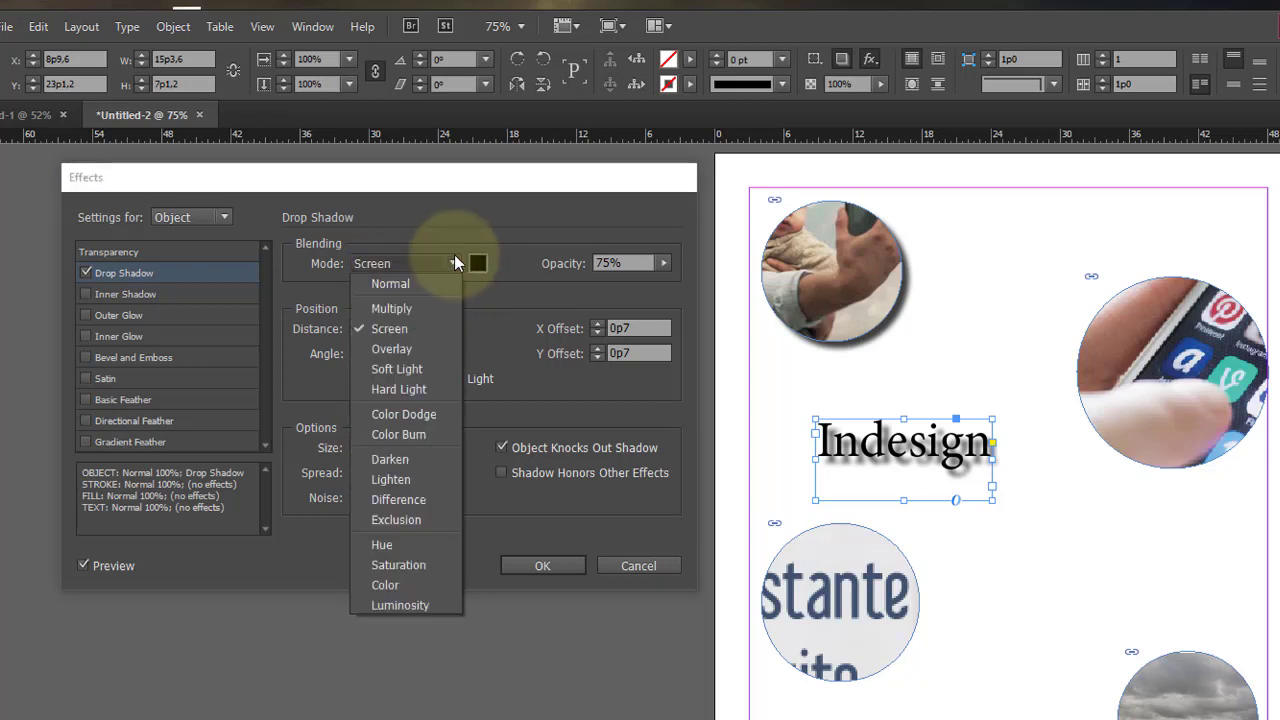
left_click(899, 367)
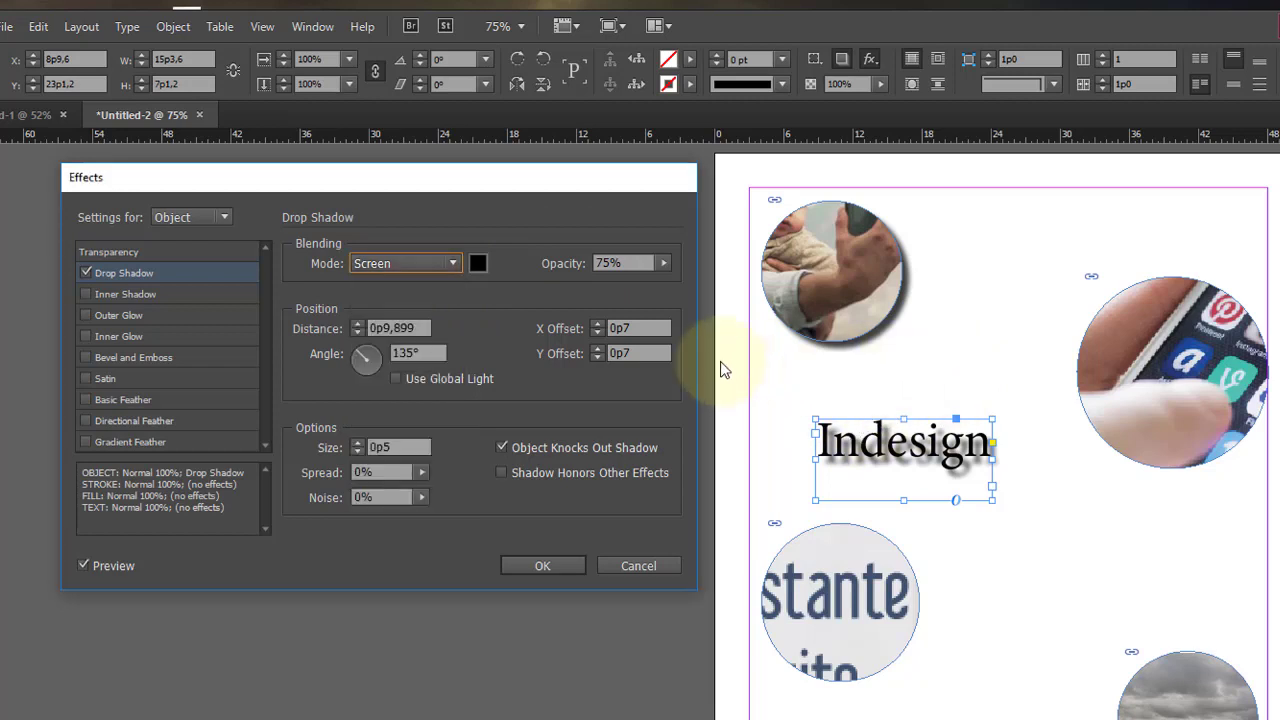
left_click(640, 565)
- Move the "Indesign" text frame over the circular phone picture, to about X 32p2, Y 15p7
left_click(562, 443)
left_click_drag(897, 422, 1188, 362)
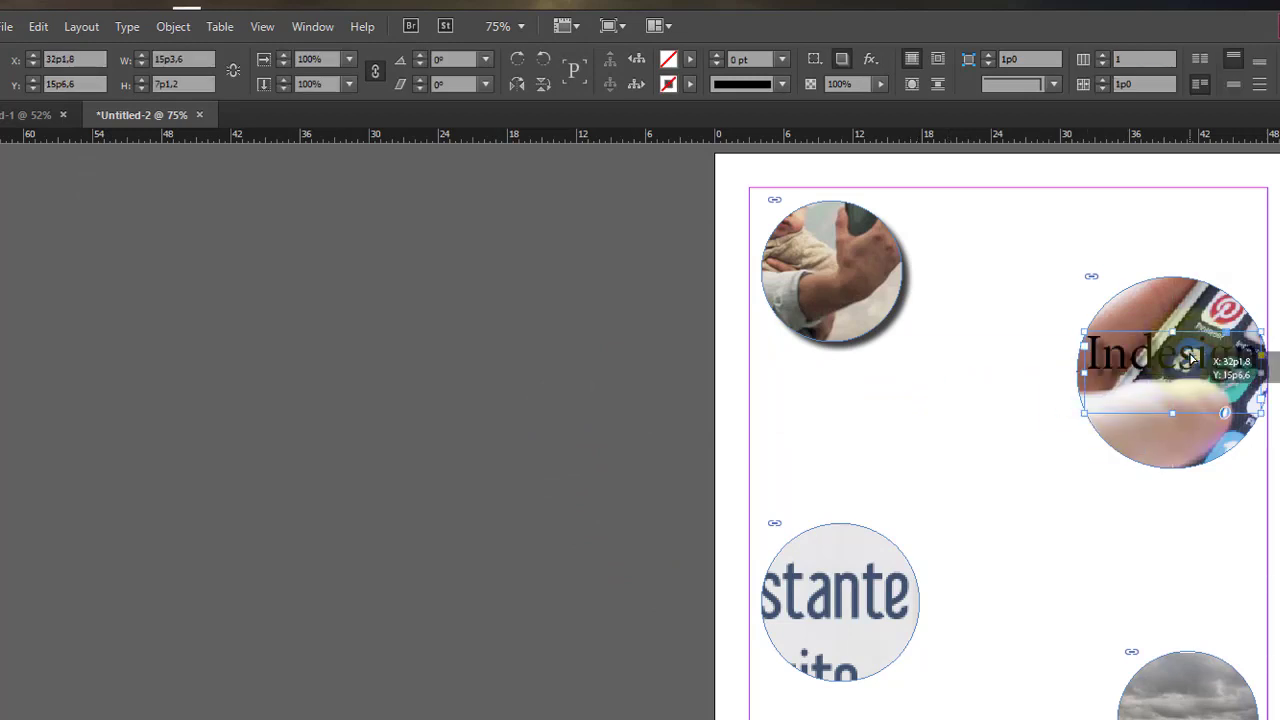
left_click(783, 86)
left_click(780, 85)
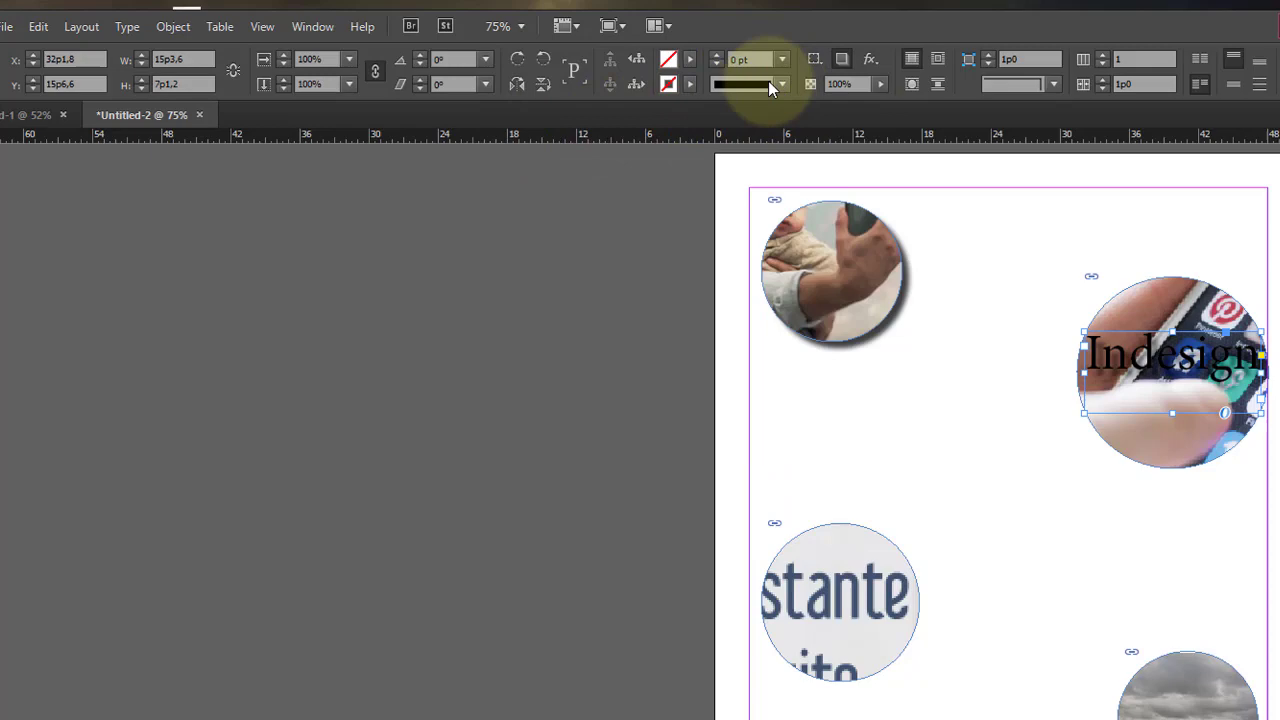
- Try a Black fill on the "Indesign" text frame and reset the fill to None
left_click(691, 60)
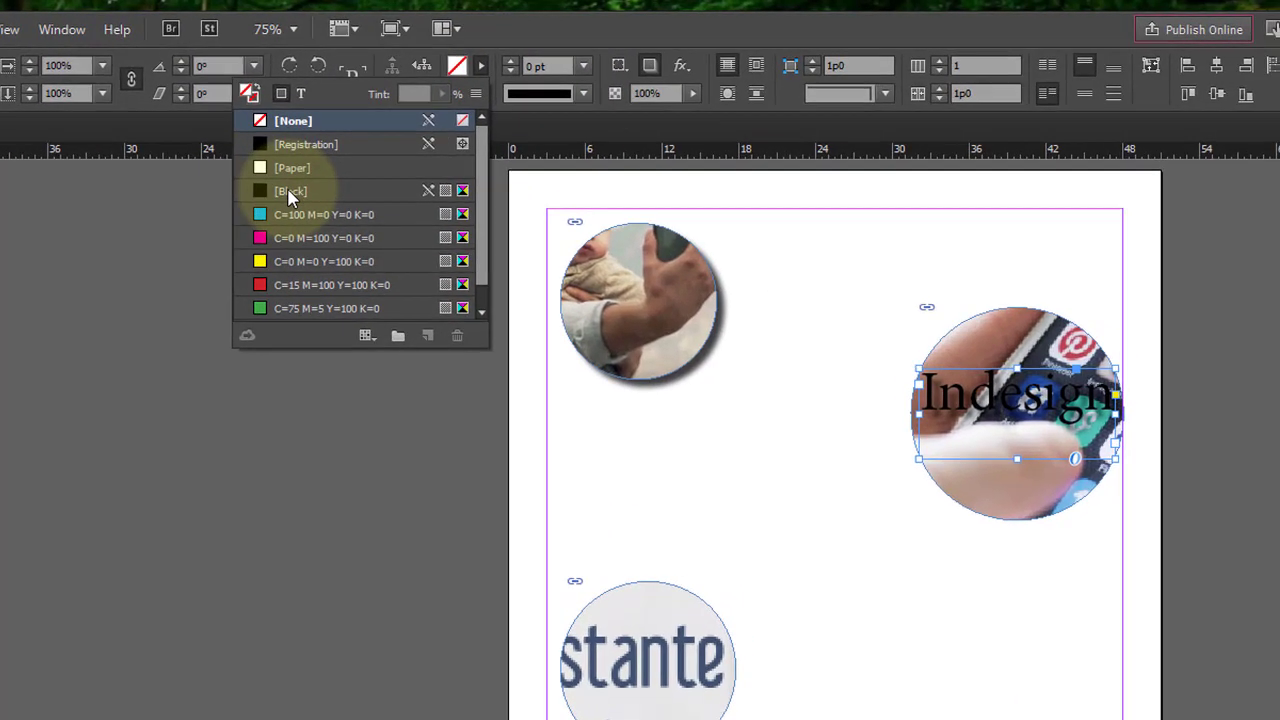
left_click(521, 171)
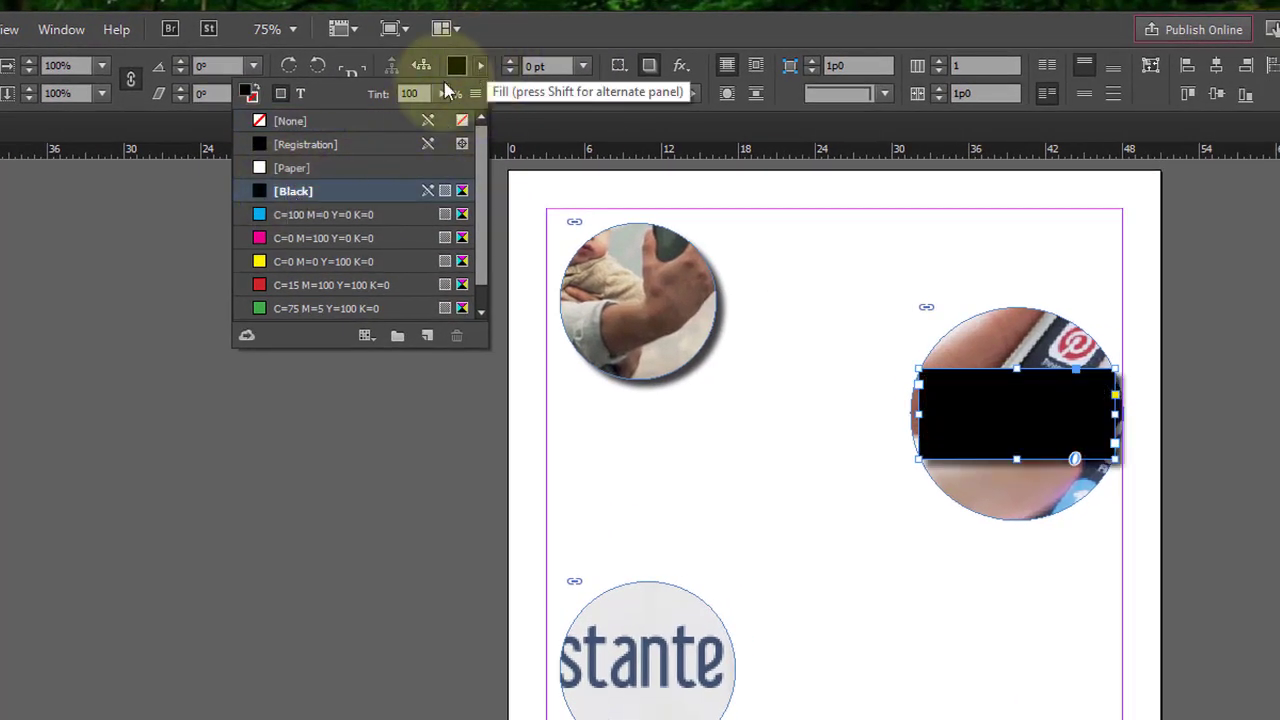
left_click(290, 121)
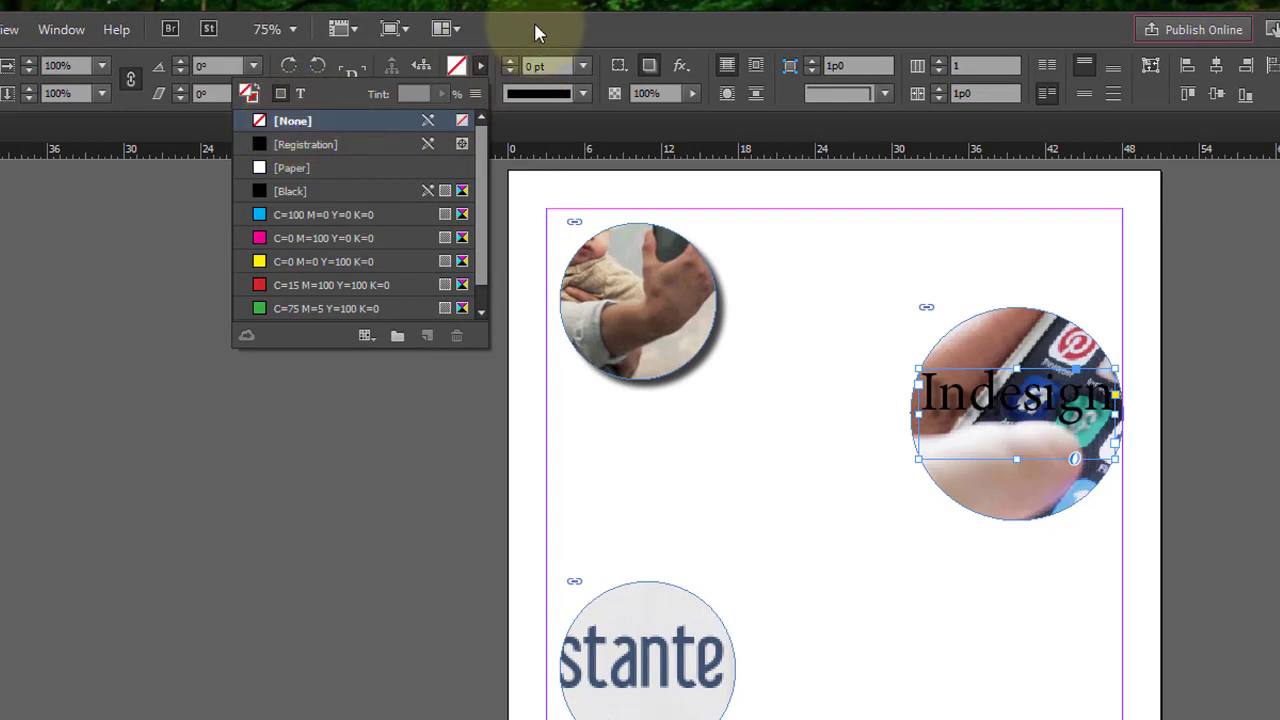
left_click(480, 66)
- Give the "Indesign" text frame a Paper stroke and a Paper fill
left_click(480, 93)
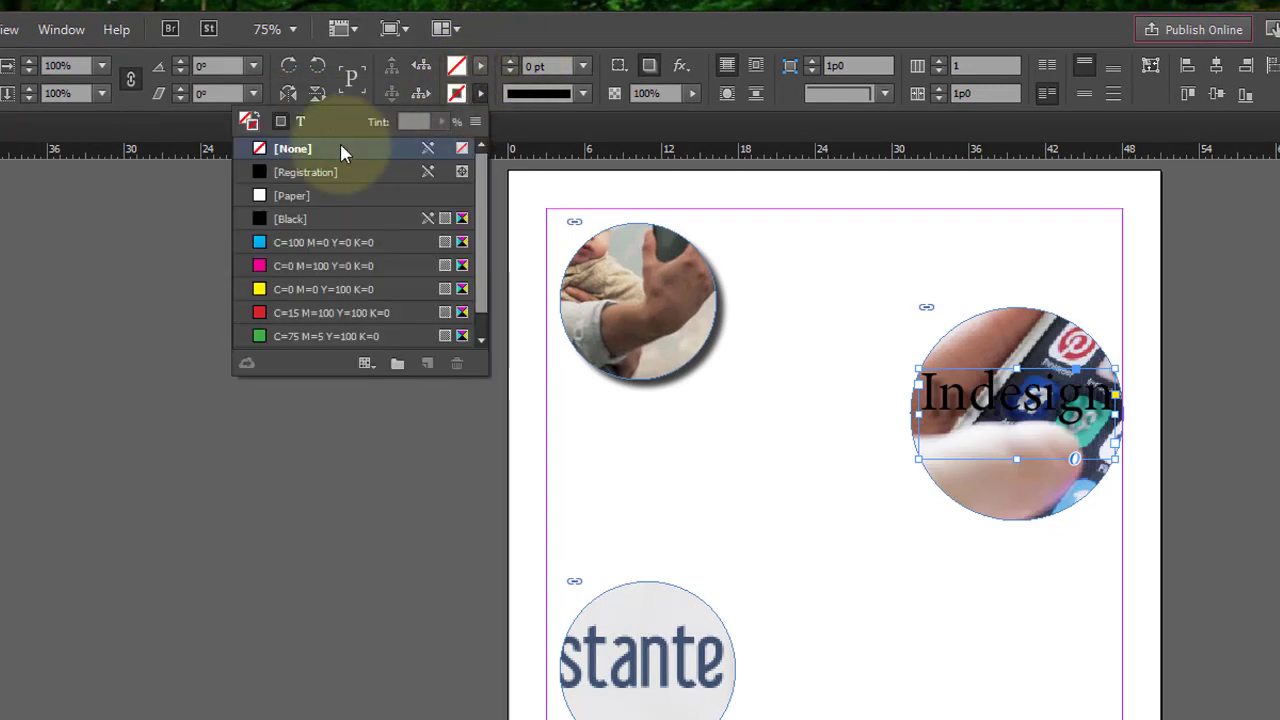
left_click(268, 196)
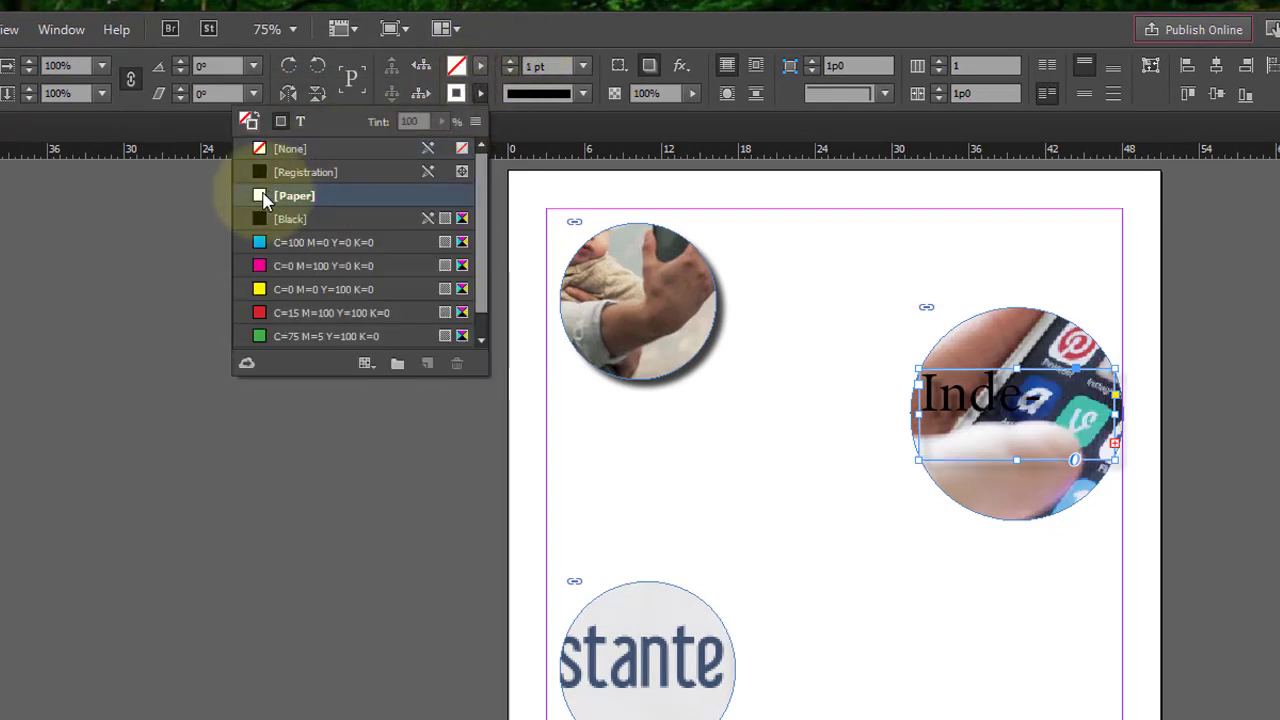
left_click(566, 57)
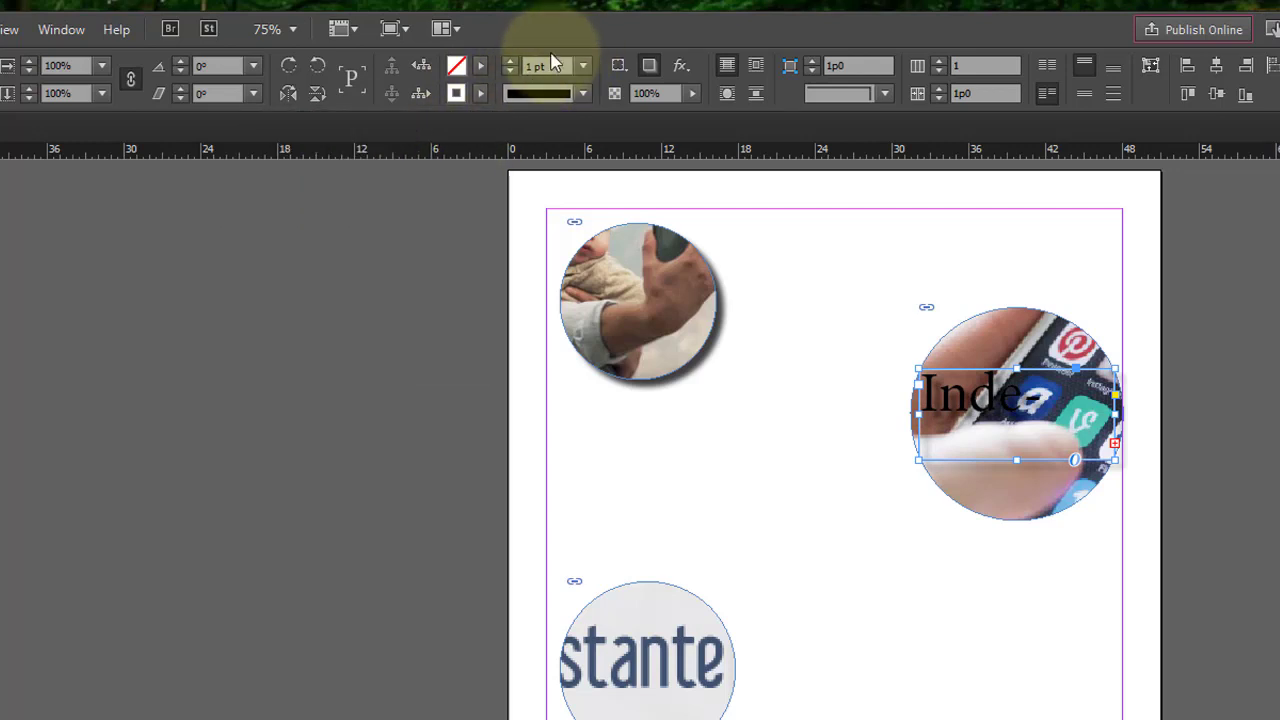
left_click(580, 93)
left_click(578, 94)
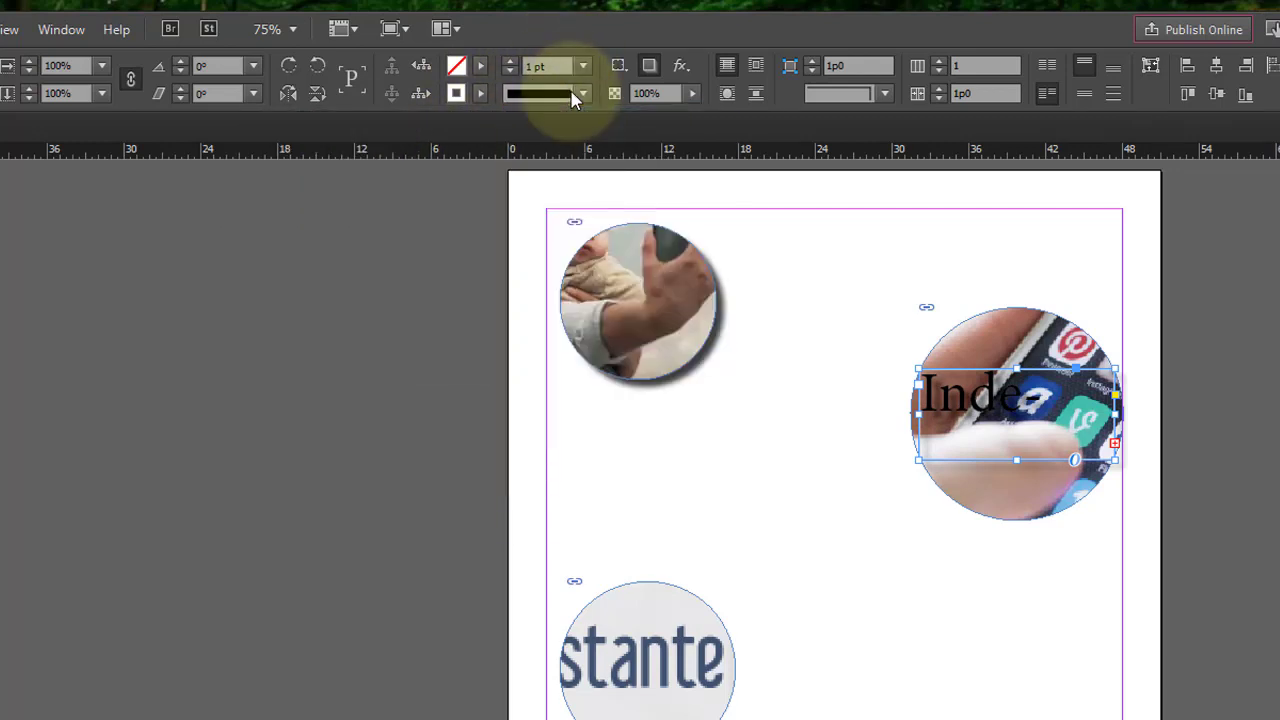
left_click(479, 68)
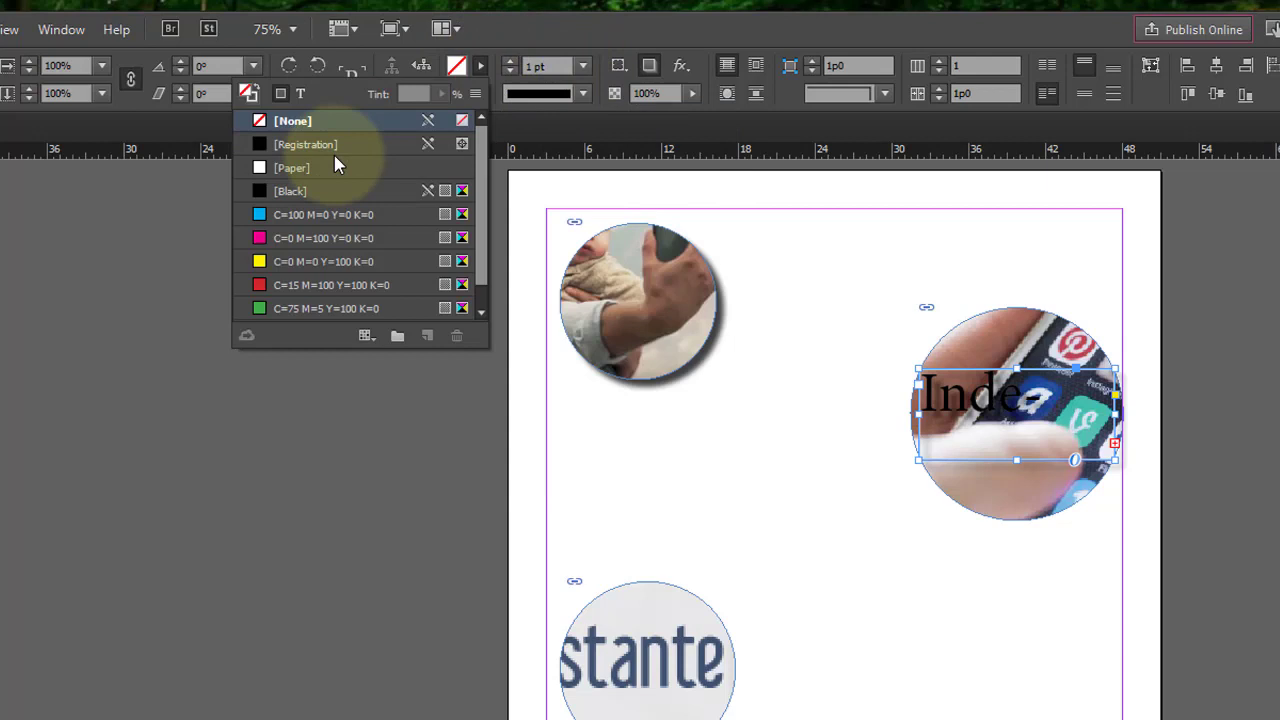
left_click(279, 168)
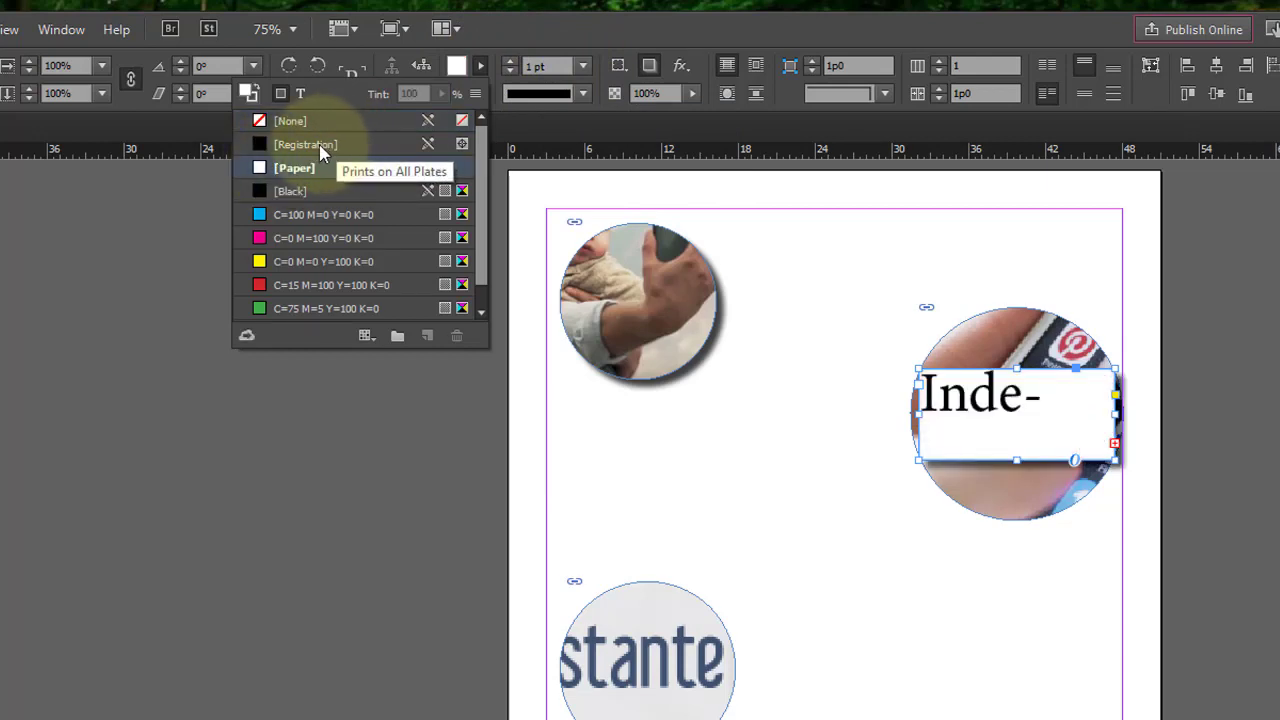
- Try a Registration fill on the "Indesign" text frame and reset the fill to None
left_click(318, 145)
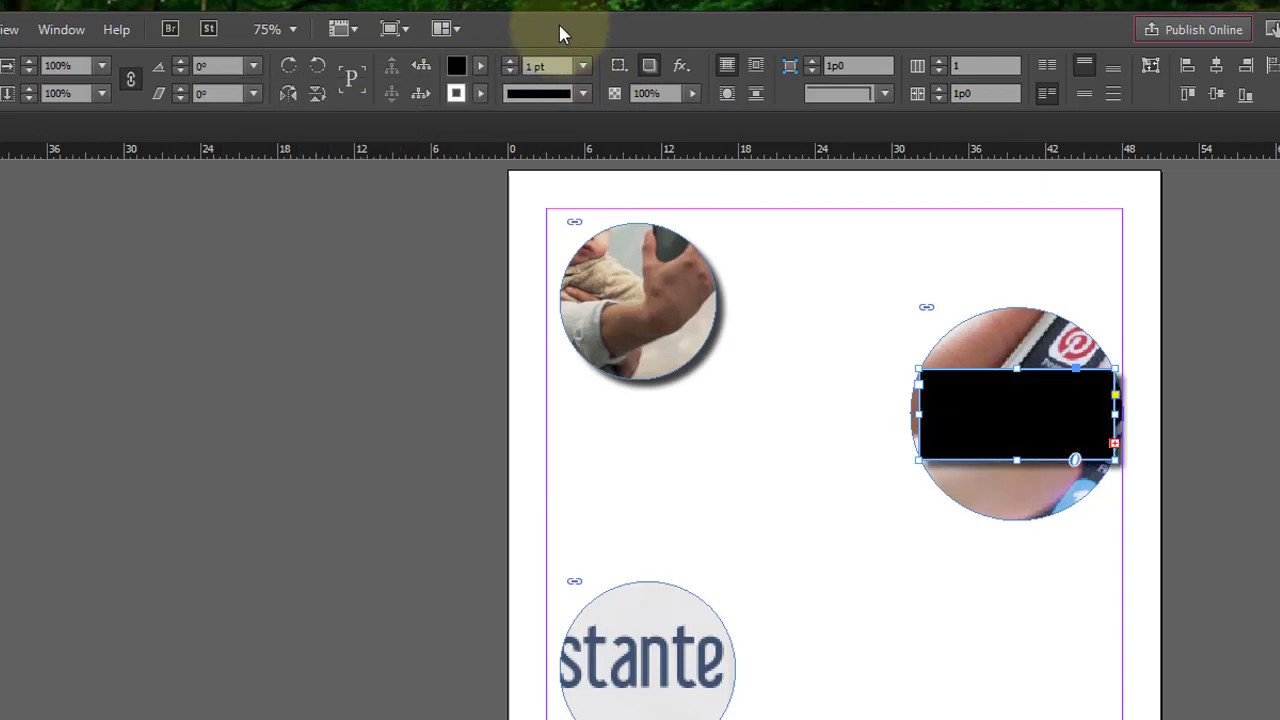
key("slash")
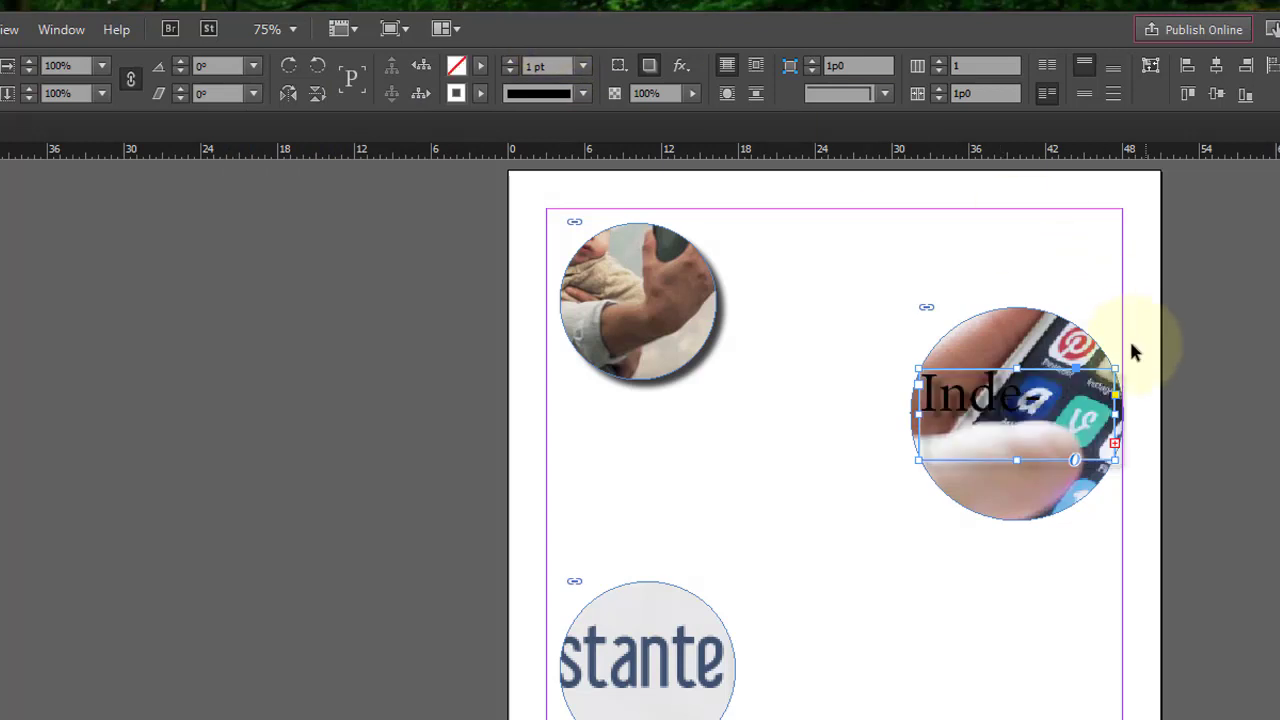
- Widen the "Indesign" text frame from its left edge to about 17p8 so the whole word fits on one line
double_click(1055, 395)
left_click_drag(1055, 395, 951, 400)
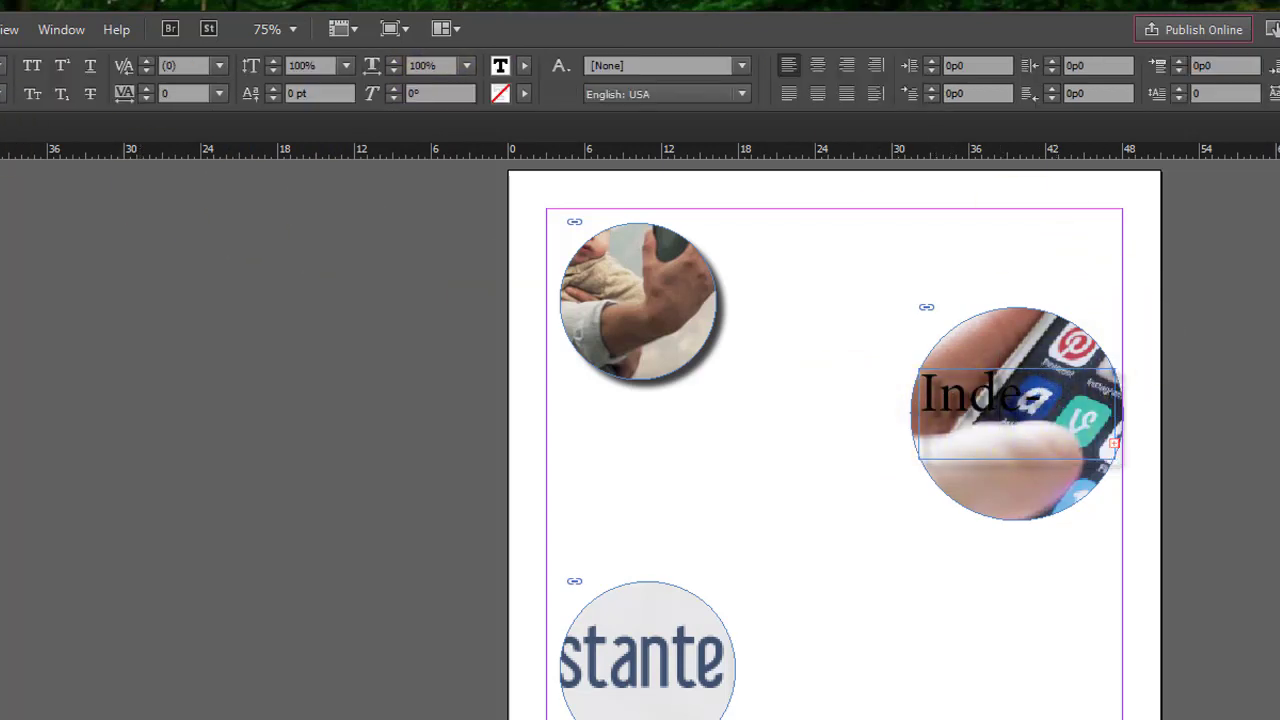
key("Escape")
left_click_drag(918, 414, 888, 413)
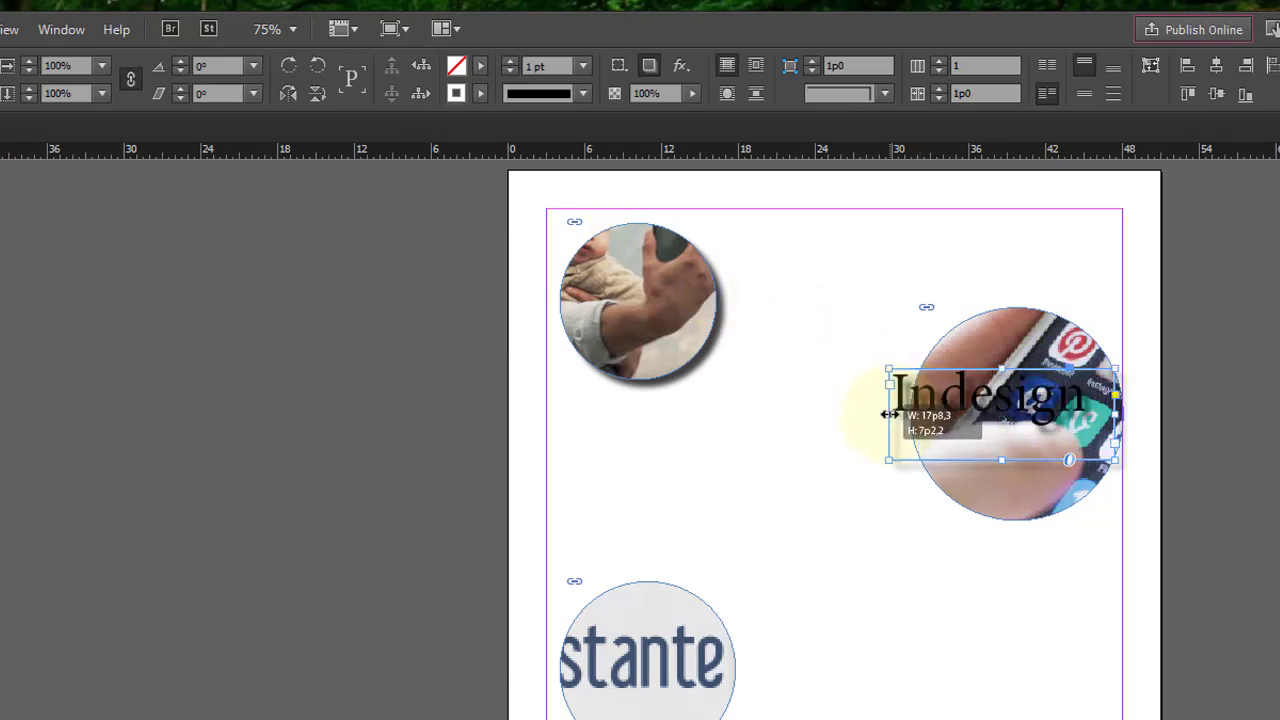
- Set the fill color of the word "Indesign" to Paper
double_click(1086, 398)
left_click_drag(1086, 398, 887, 398)
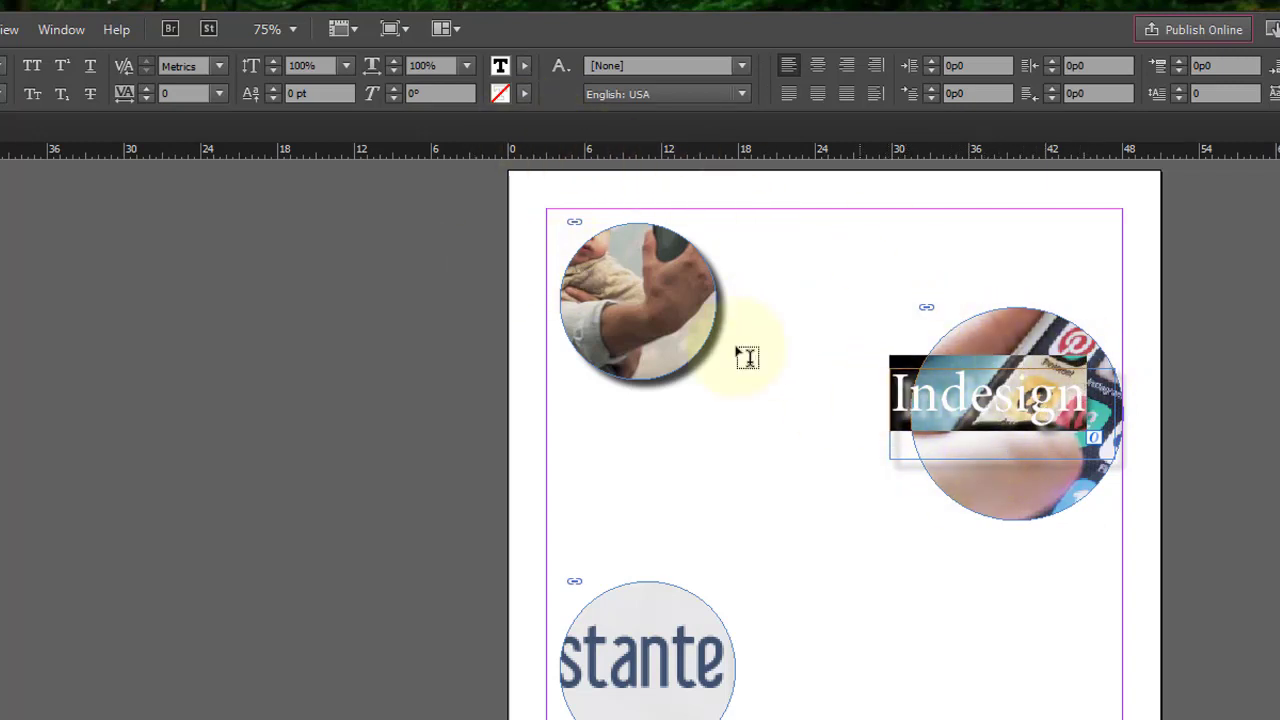
left_click(524, 66)
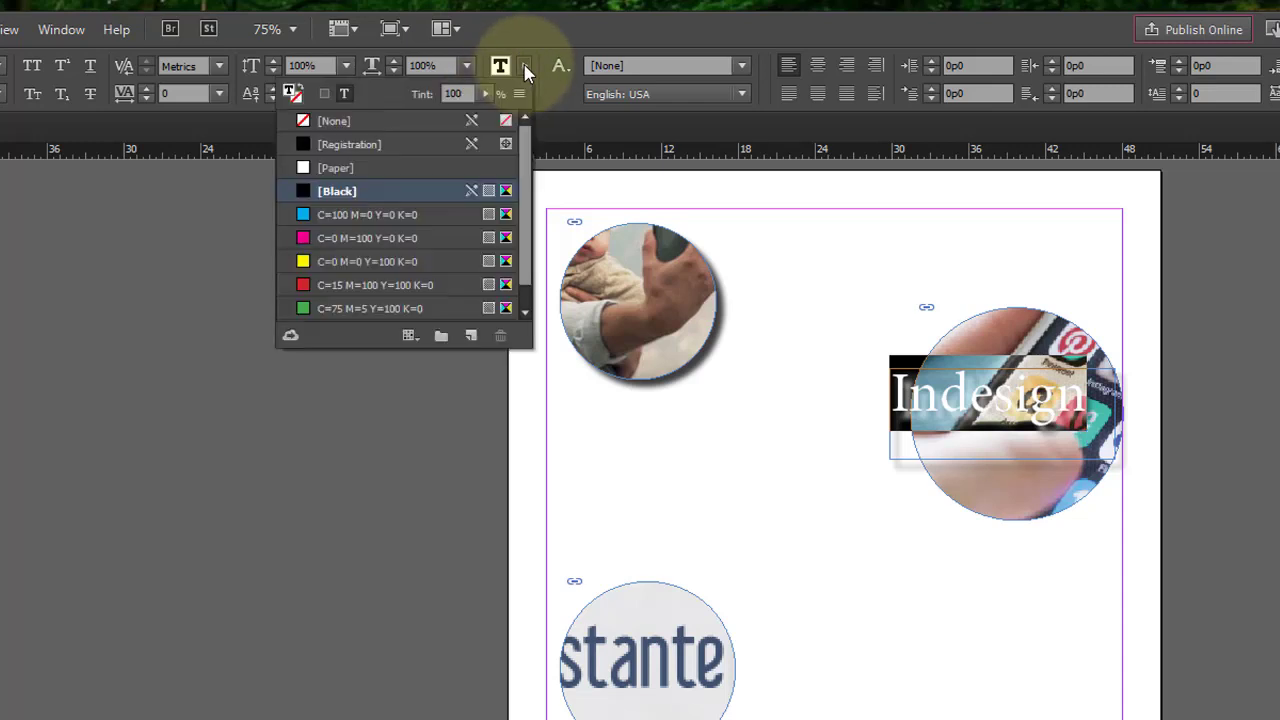
left_click(342, 172)
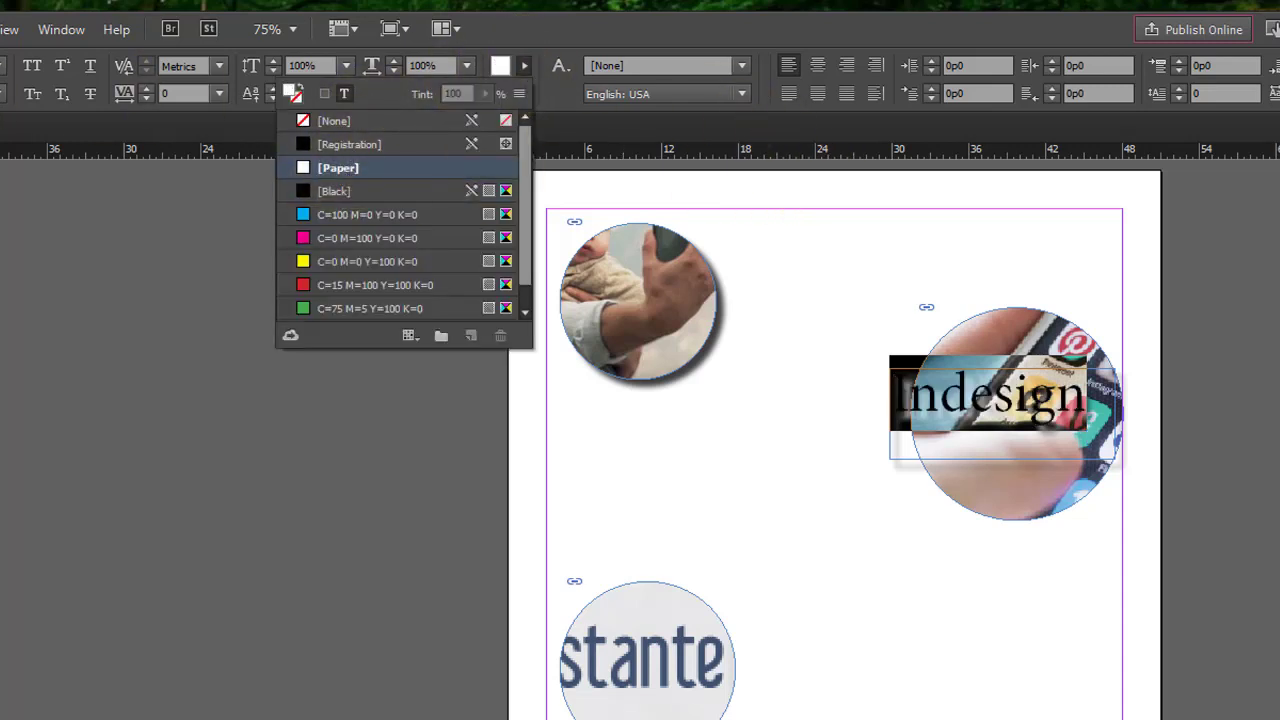
key("Escape")
- Shift the "Indesign" text frame slightly right over the circular phone picture, to about X 31p6, Y 15p6
key("ctrl+shift+m")
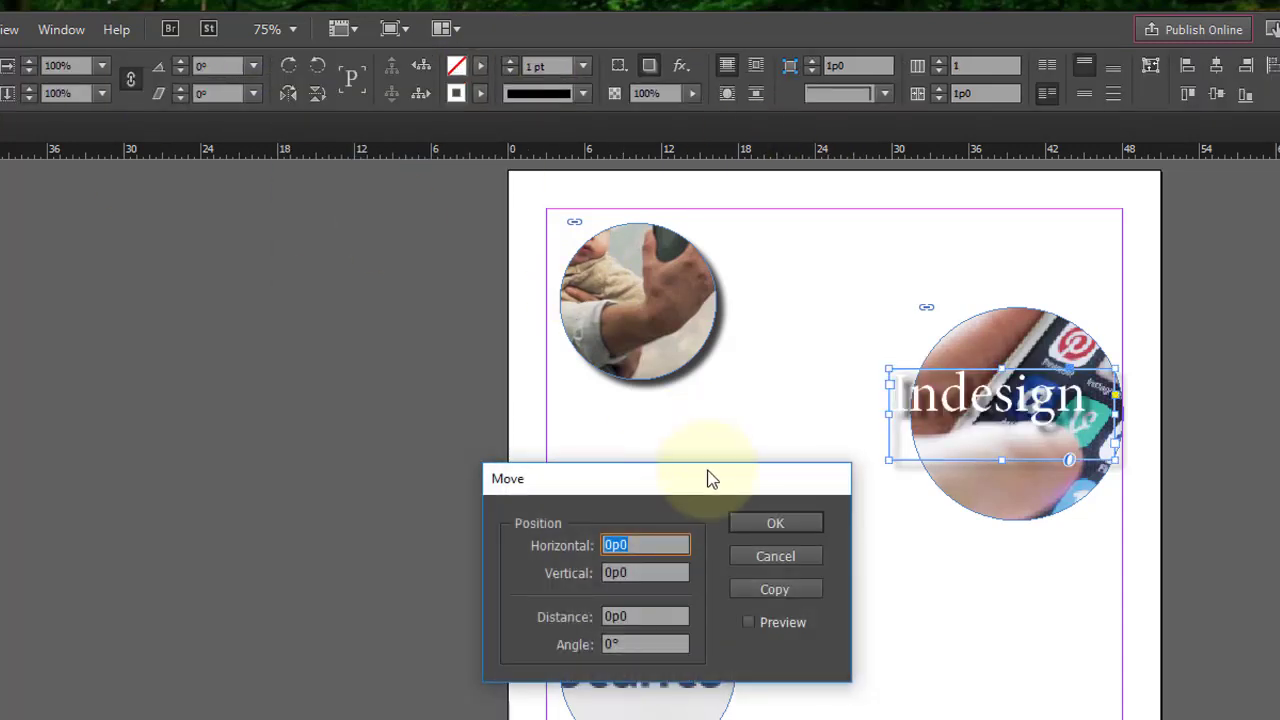
left_click(779, 566)
left_click_drag(1029, 405, 1054, 411)
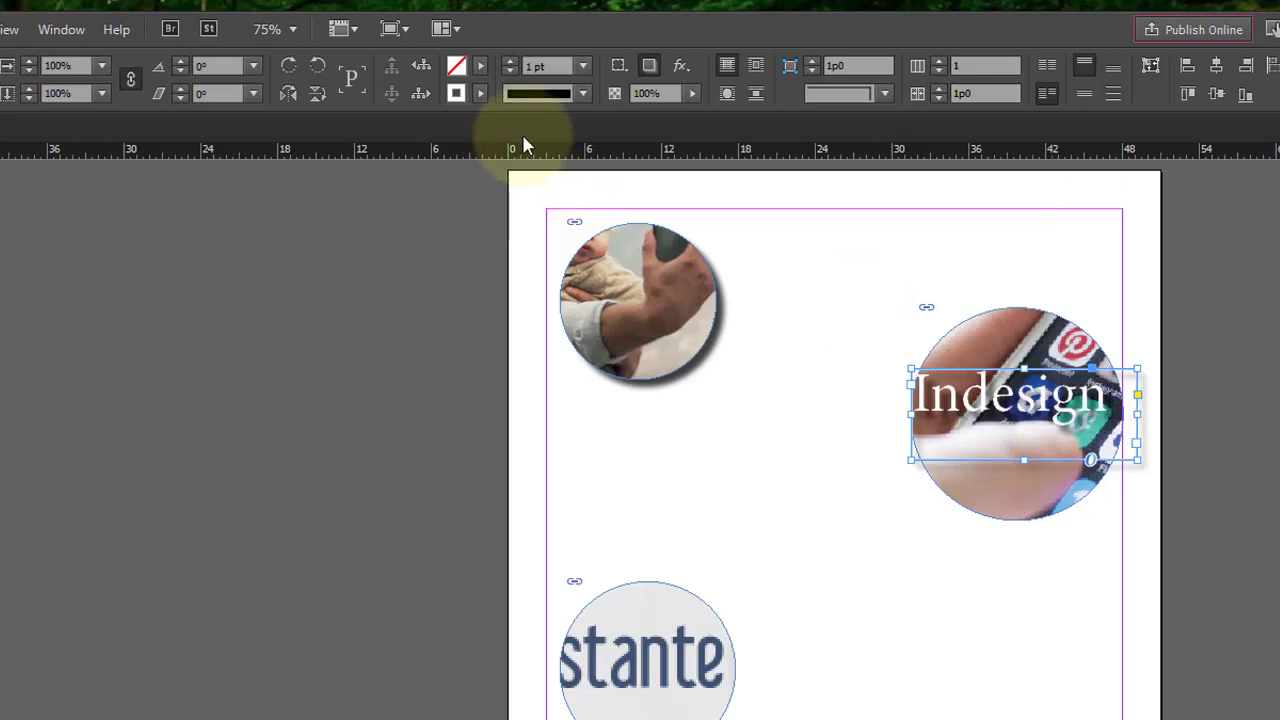
- Set the blending mode of the "Indesign" frame's drop shadow to Normal and apply it
left_click(681, 65)
left_click(770, 98)
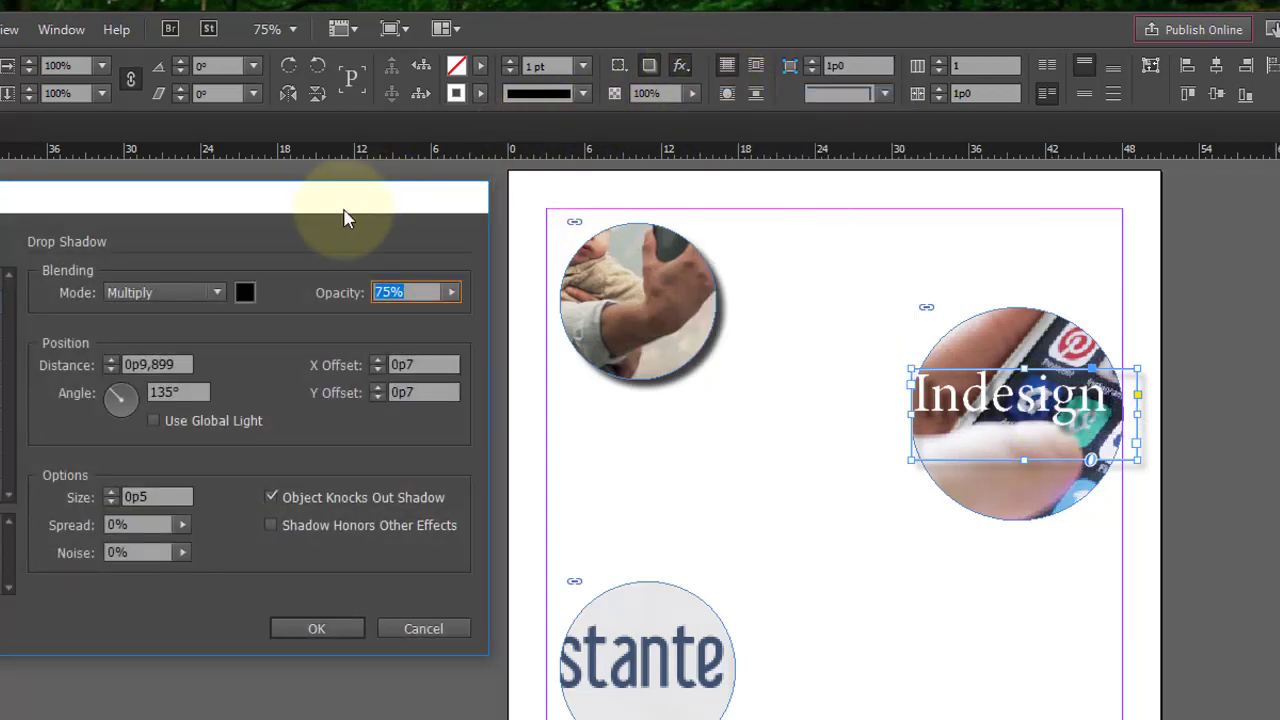
left_click(222, 292)
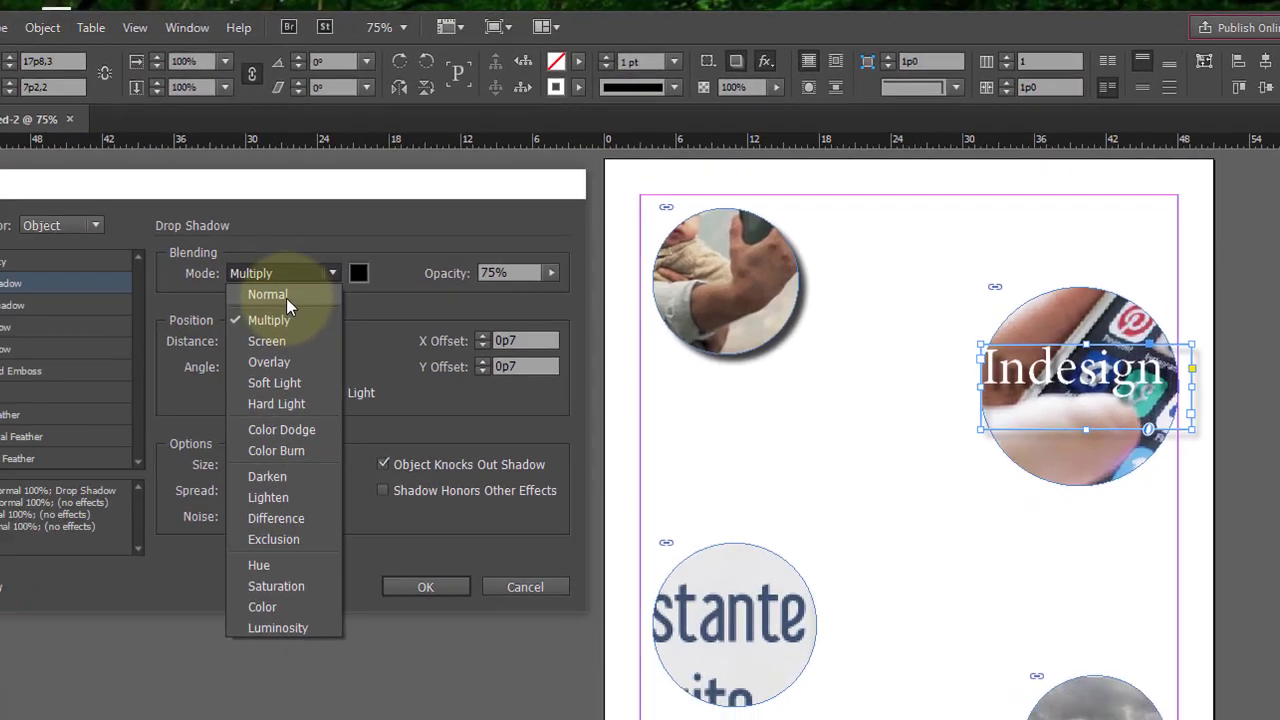
left_click(200, 313)
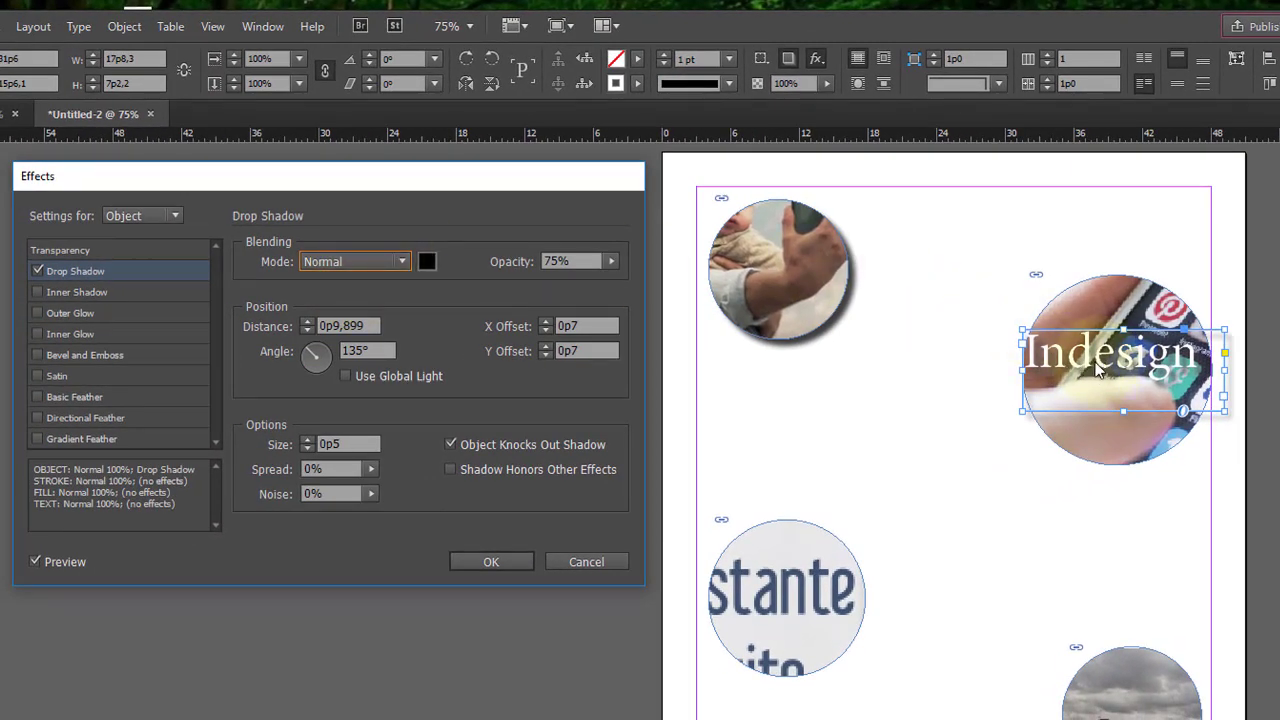
left_click(652, 262)
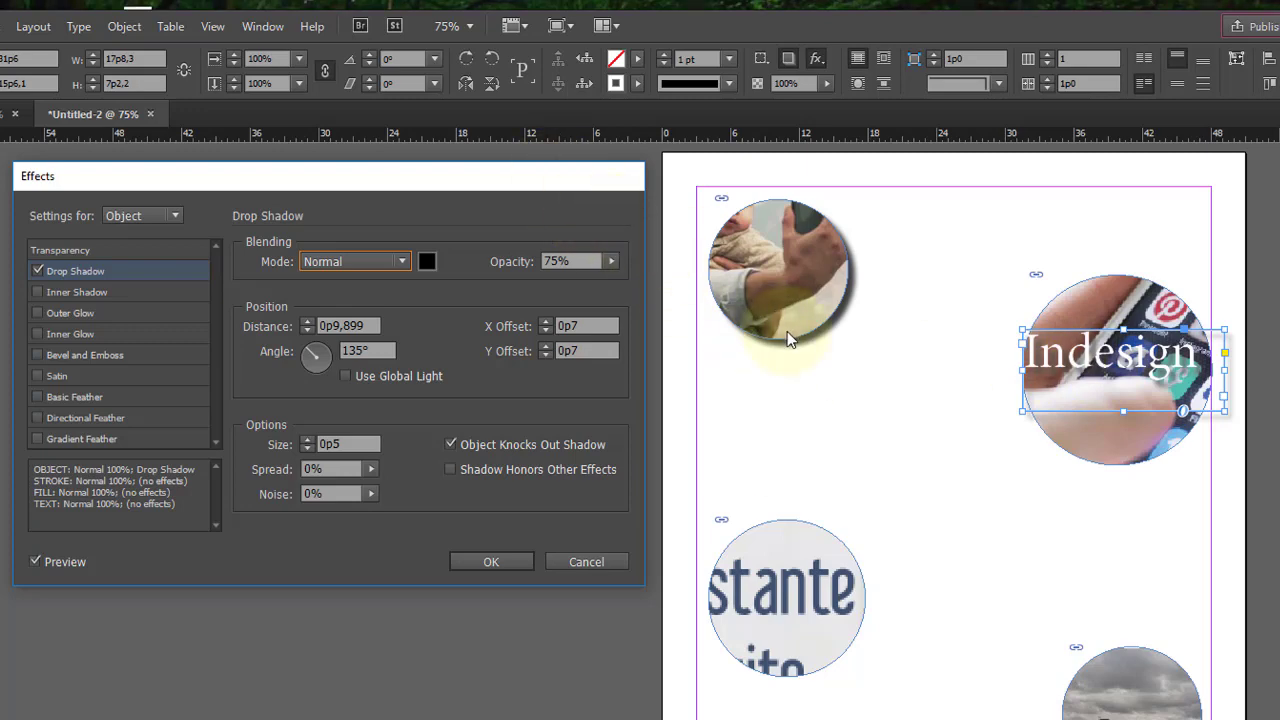
left_click(515, 565)
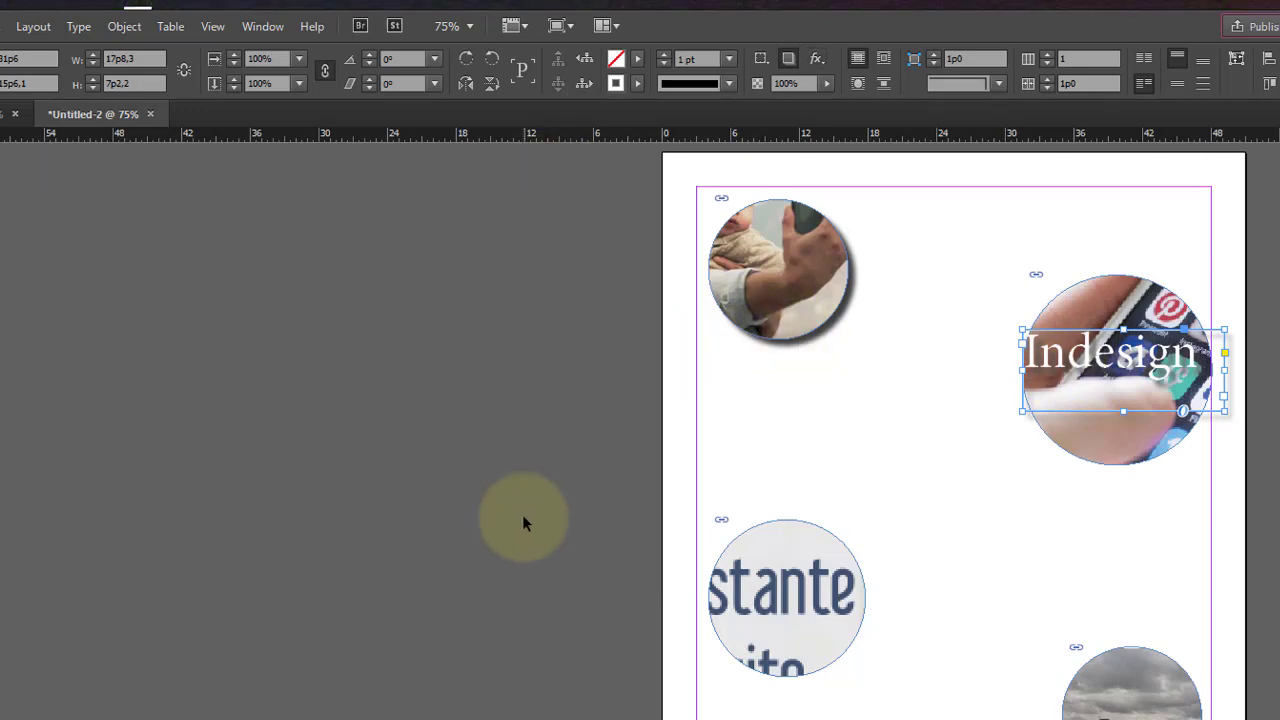
- Reopen the "Indesign" frame's drop shadow settings and compare the Multiply blending mode with Normal
key("ctrl+equal")
key("ctrl+equal")
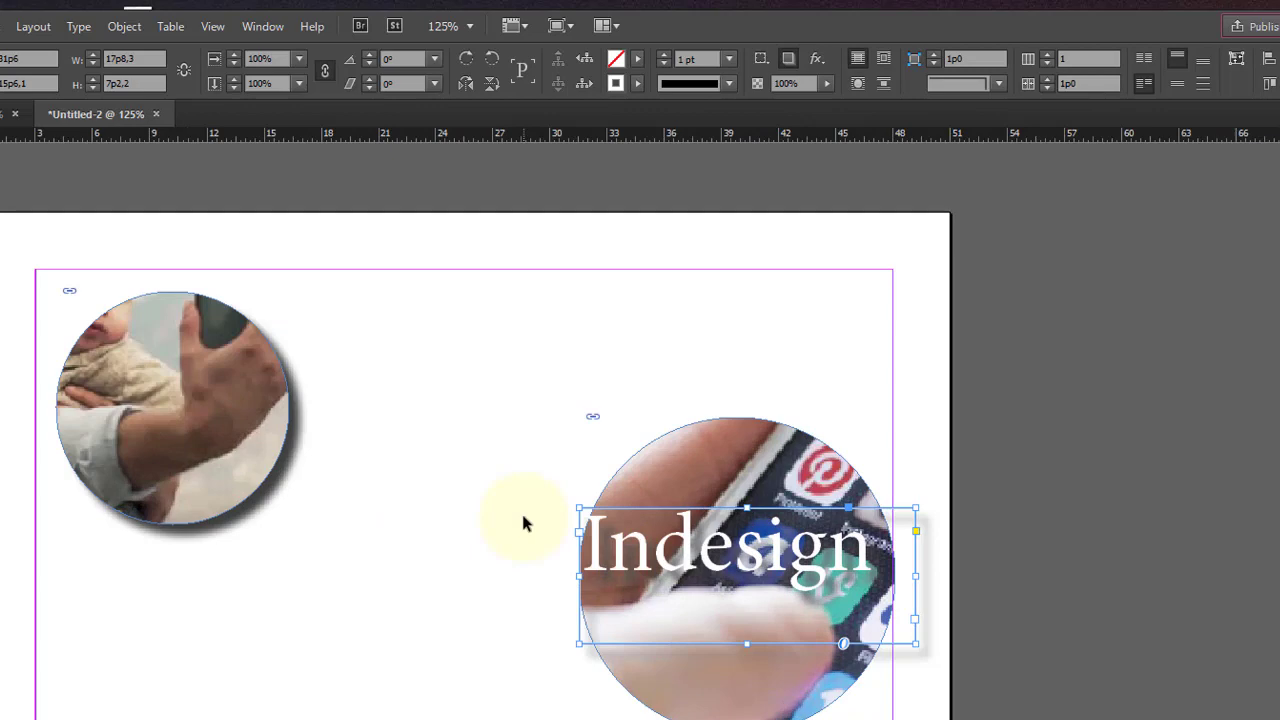
left_click(817, 58)
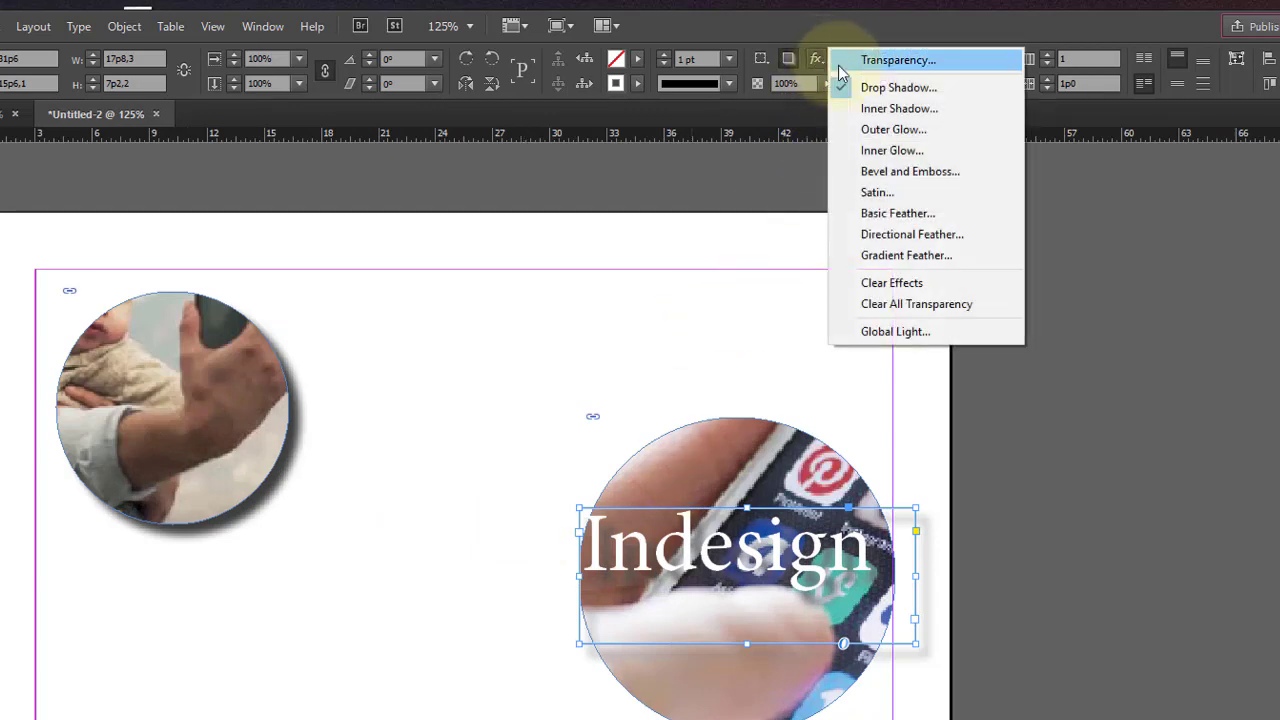
left_click(864, 89)
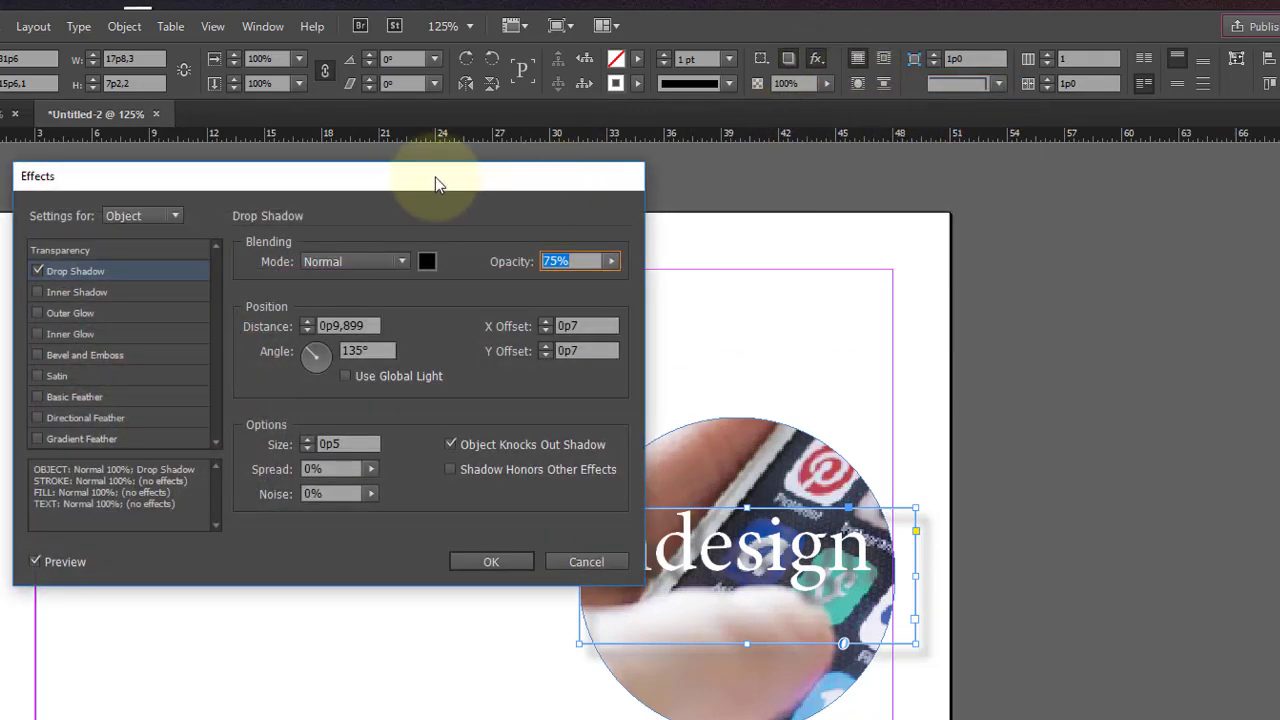
left_click_drag(435, 180, 353, 147)
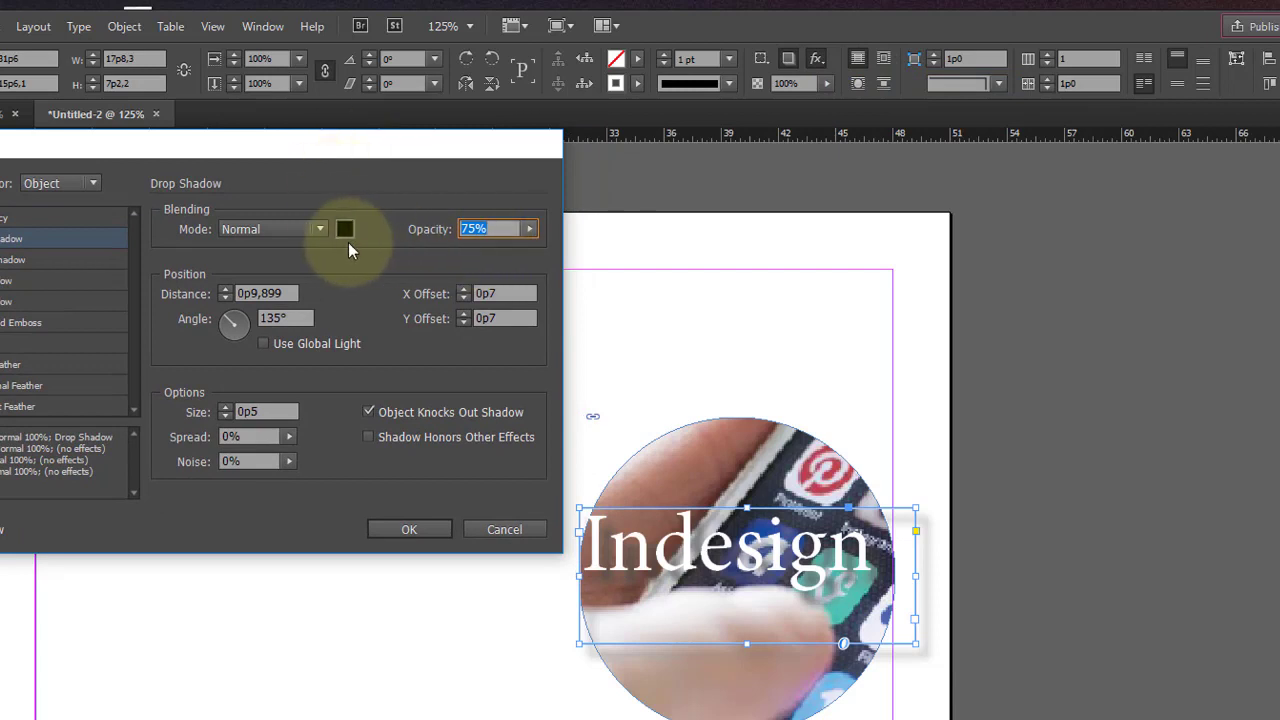
left_click(315, 229)
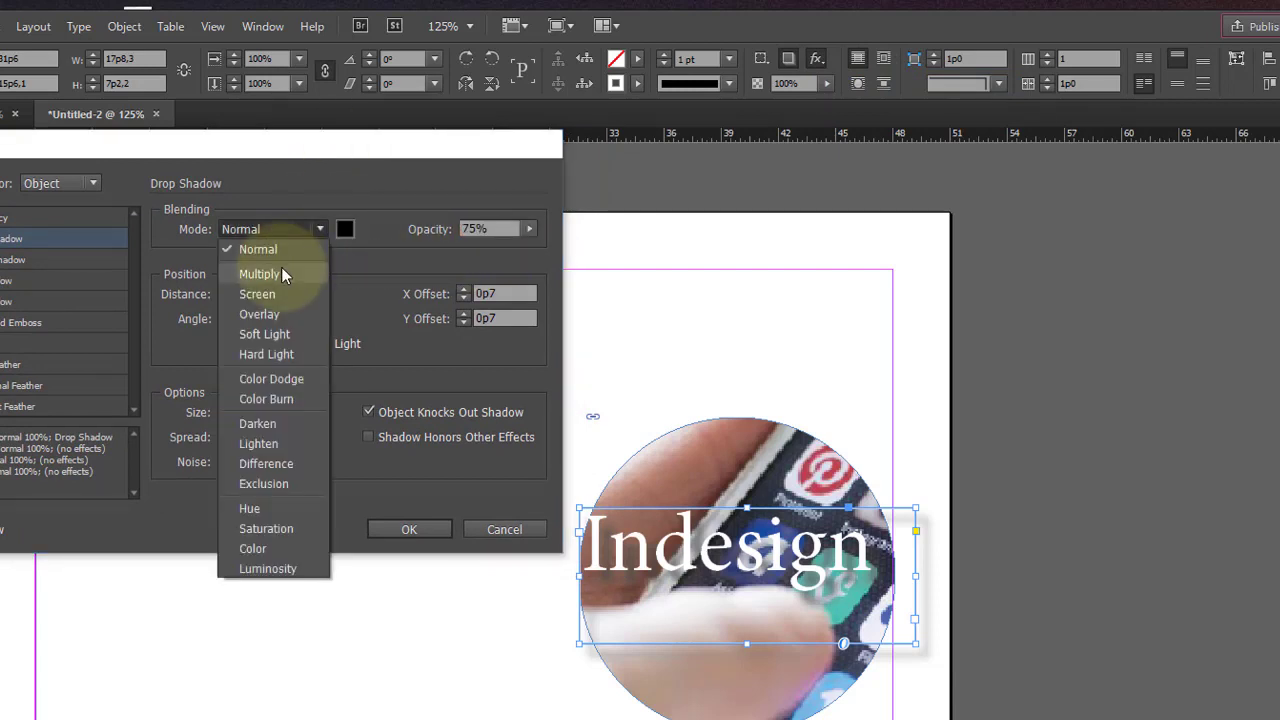
left_click(281, 273)
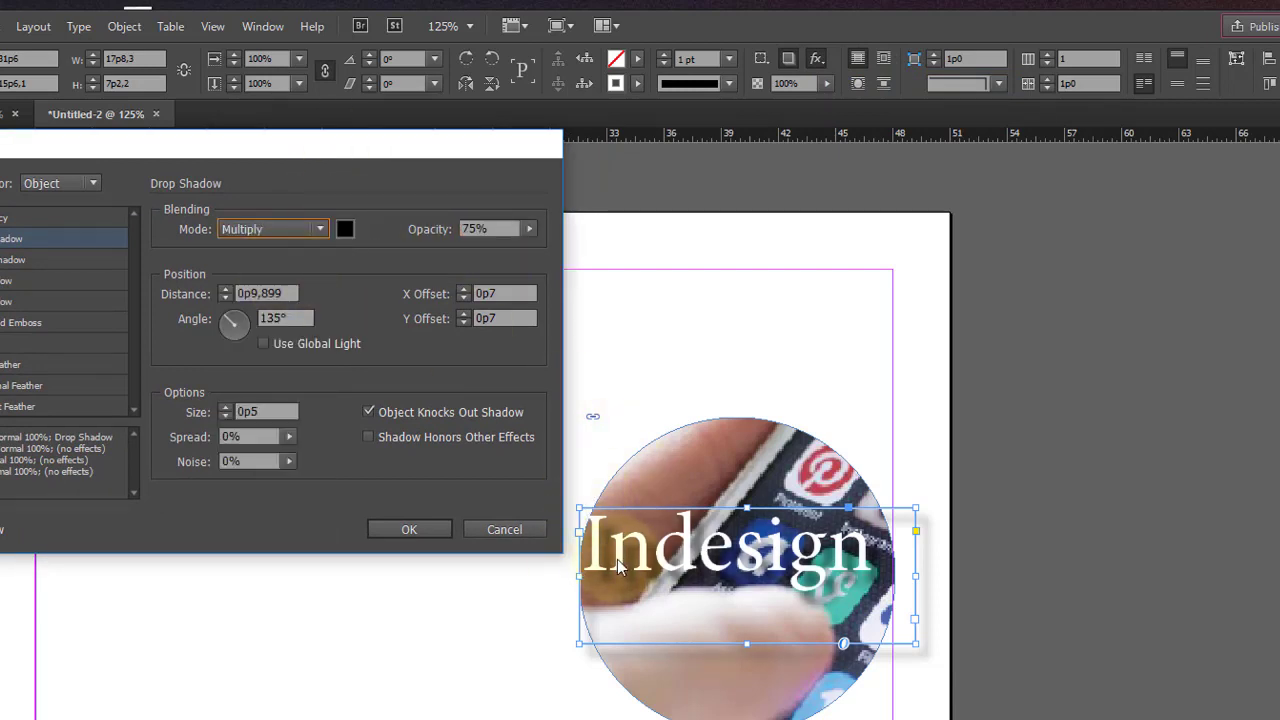
left_click(320, 230)
left_click(265, 251)
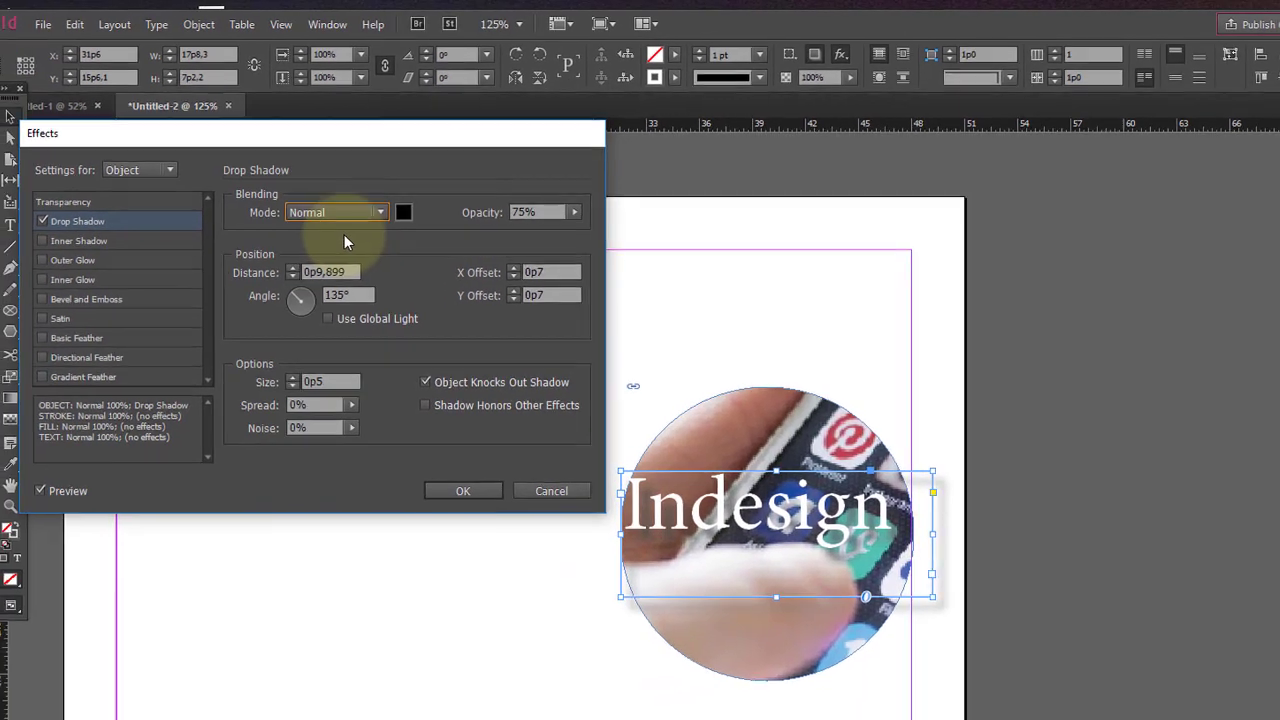
- Try the Multiply, Screen, Overlay and Soft Light blending modes on the text frame's drop shadow
left_click(385, 210)
left_click(357, 245)
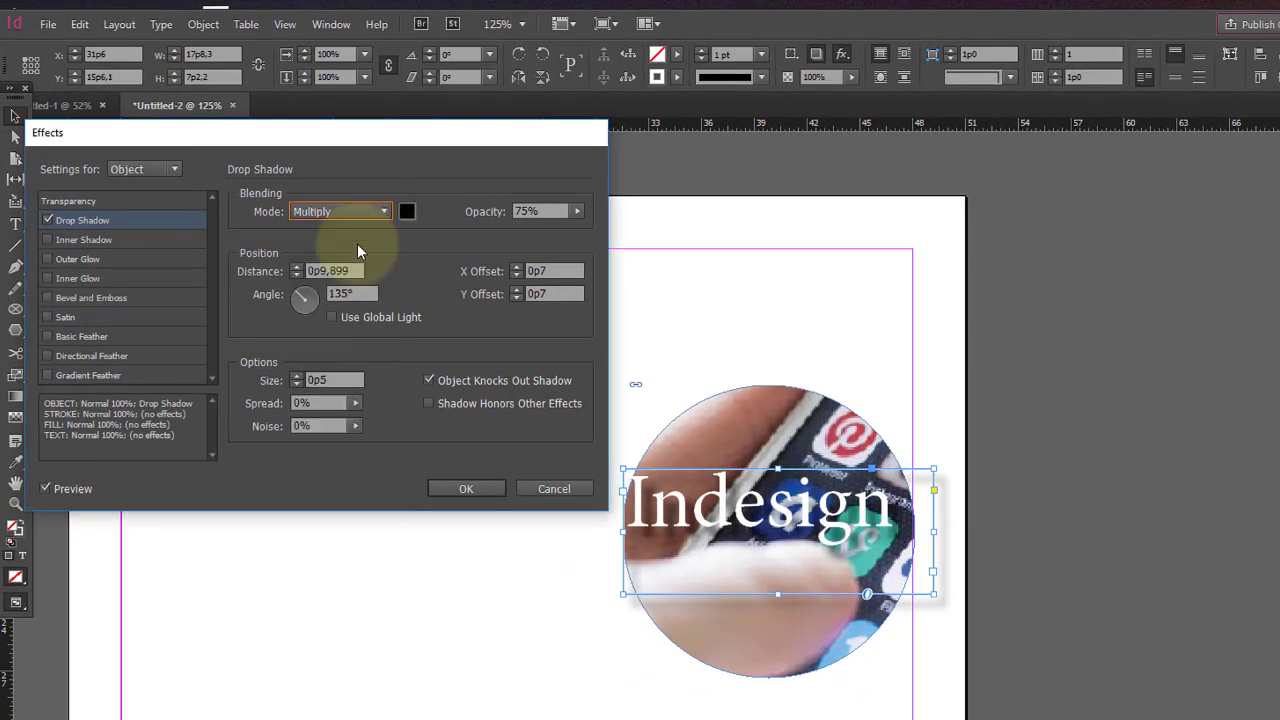
left_click(367, 211)
left_click(357, 267)
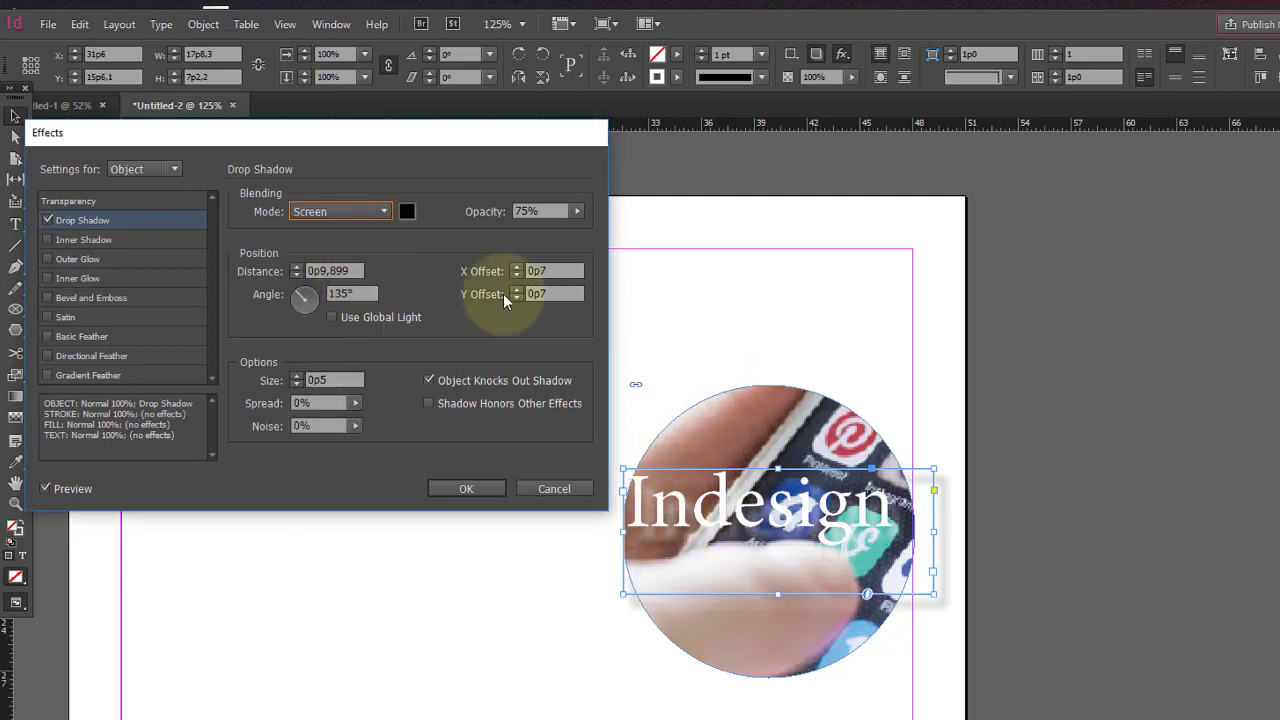
left_click(385, 211)
left_click(344, 288)
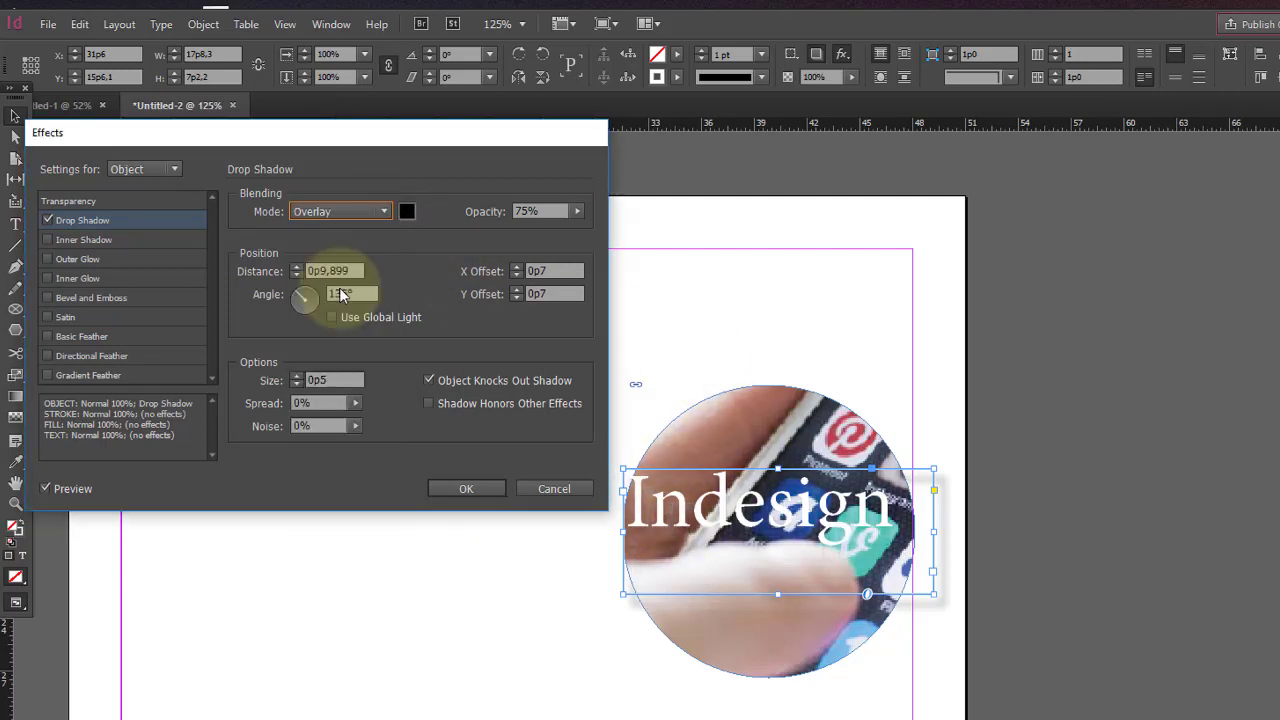
left_click(388, 210)
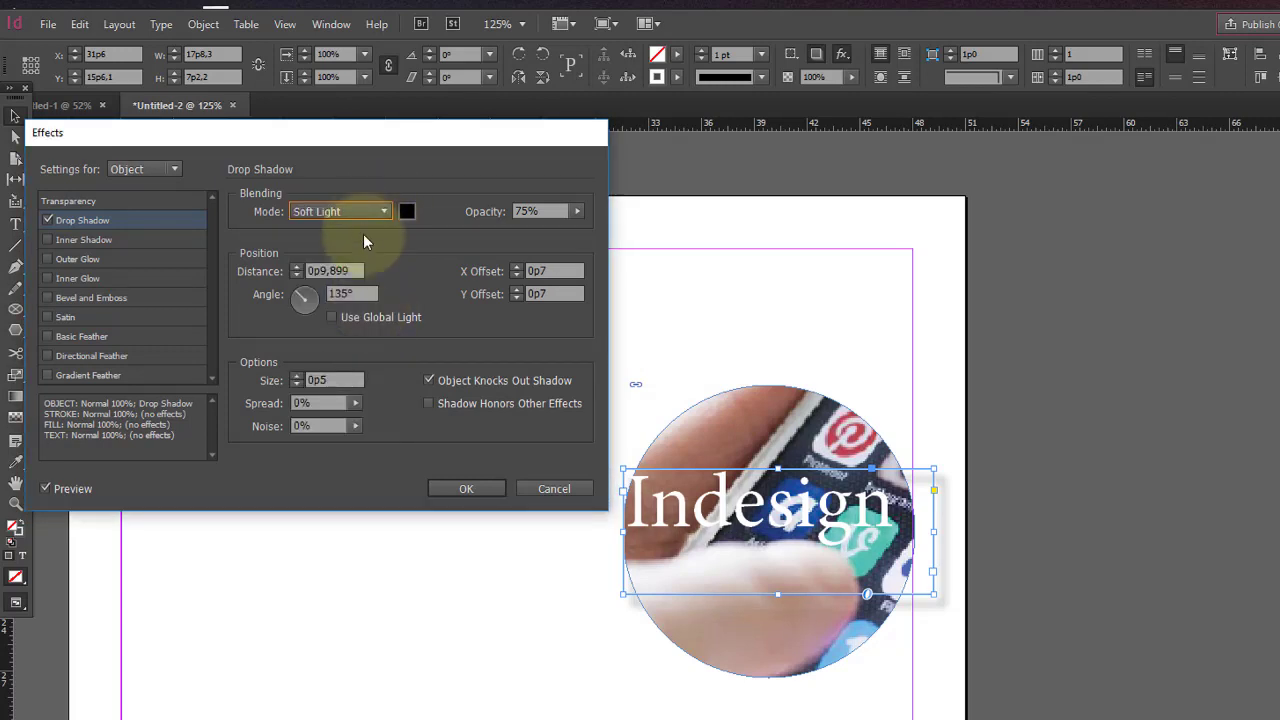
- Try the Hard Light, Color Dodge and Color Burn blending modes on the text frame's drop shadow
left_click(360, 212)
left_click(357, 321)
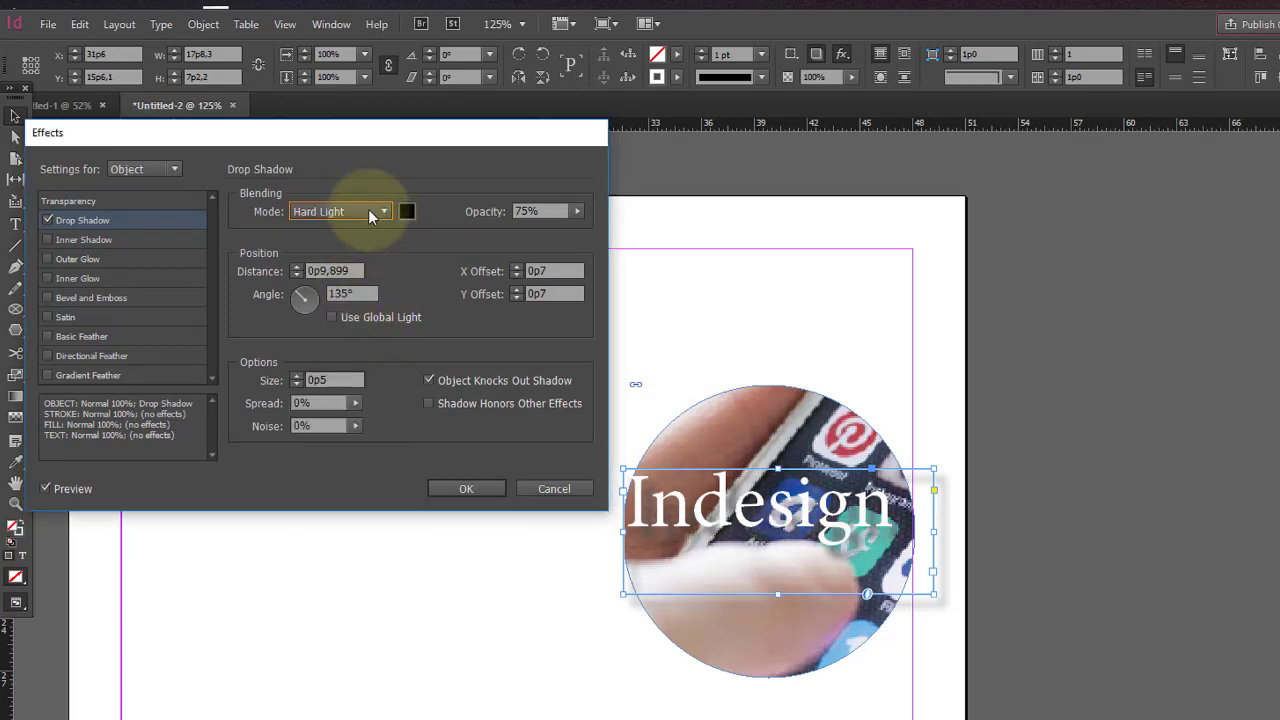
left_click(368, 210)
left_click(358, 347)
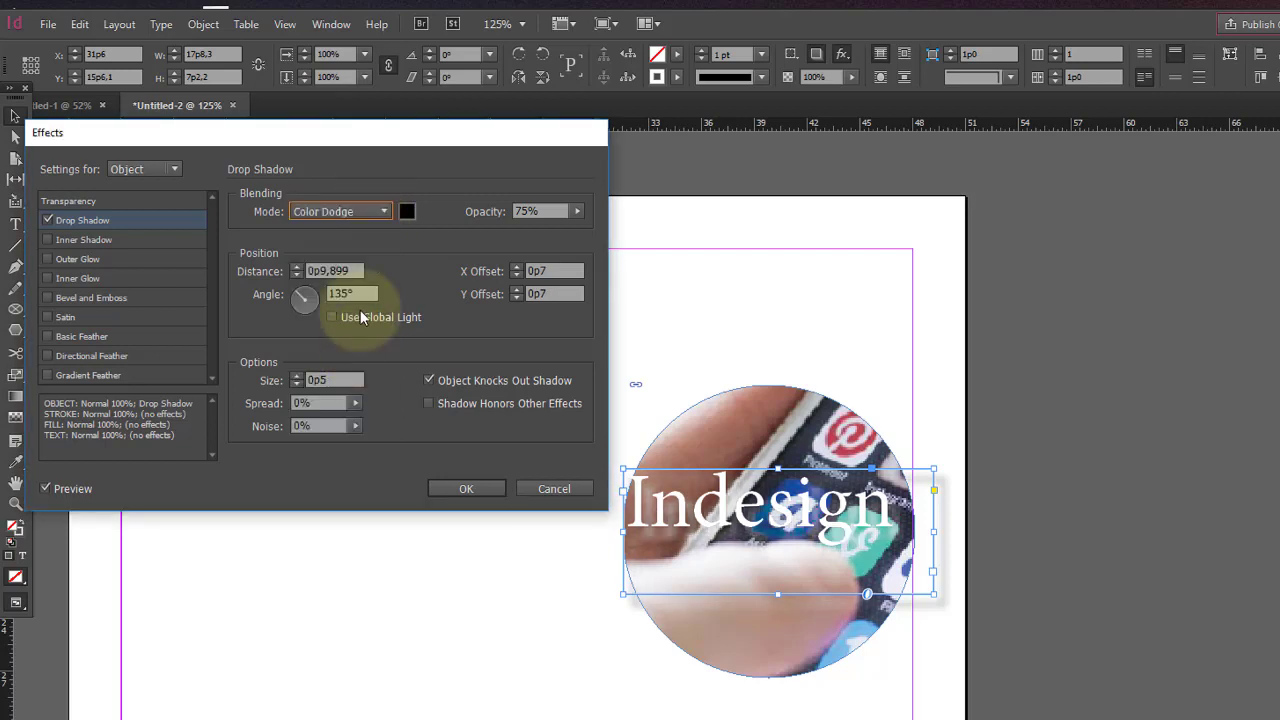
left_click(372, 211)
left_click(341, 367)
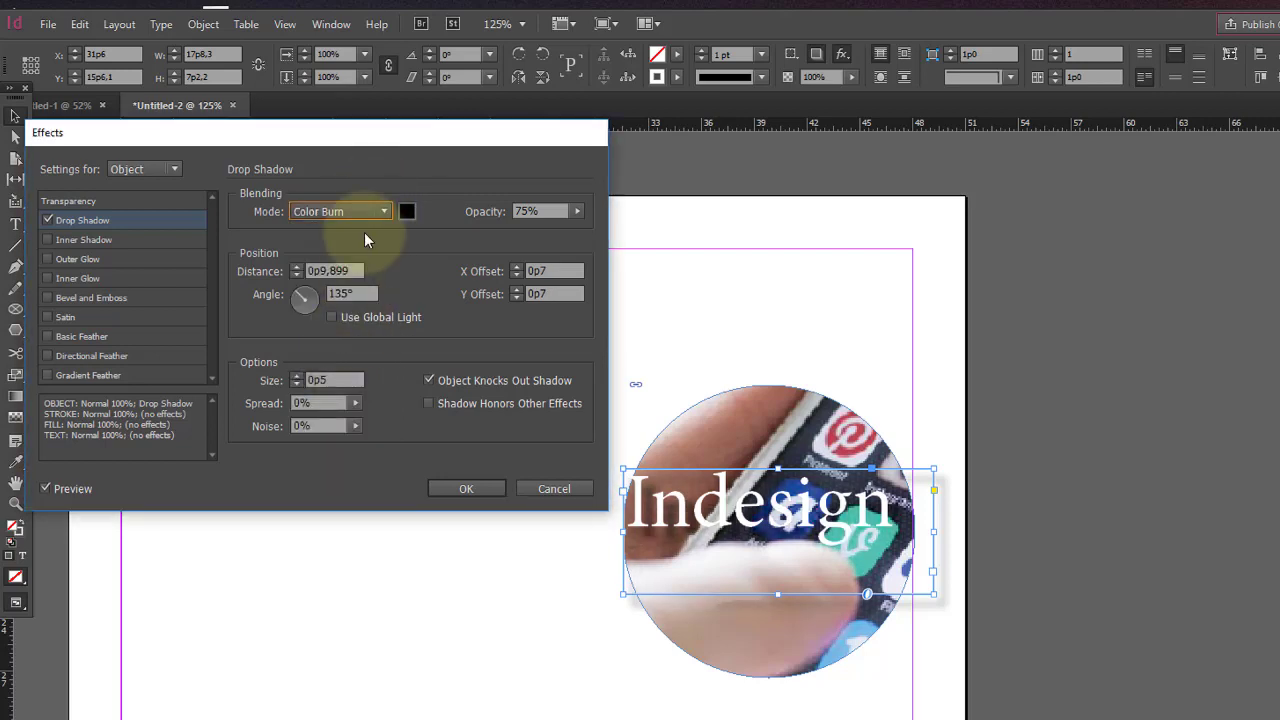
- Try the Darken, Lighten and Difference blending modes on the text frame's drop shadow
left_click(368, 210)
left_click(358, 391)
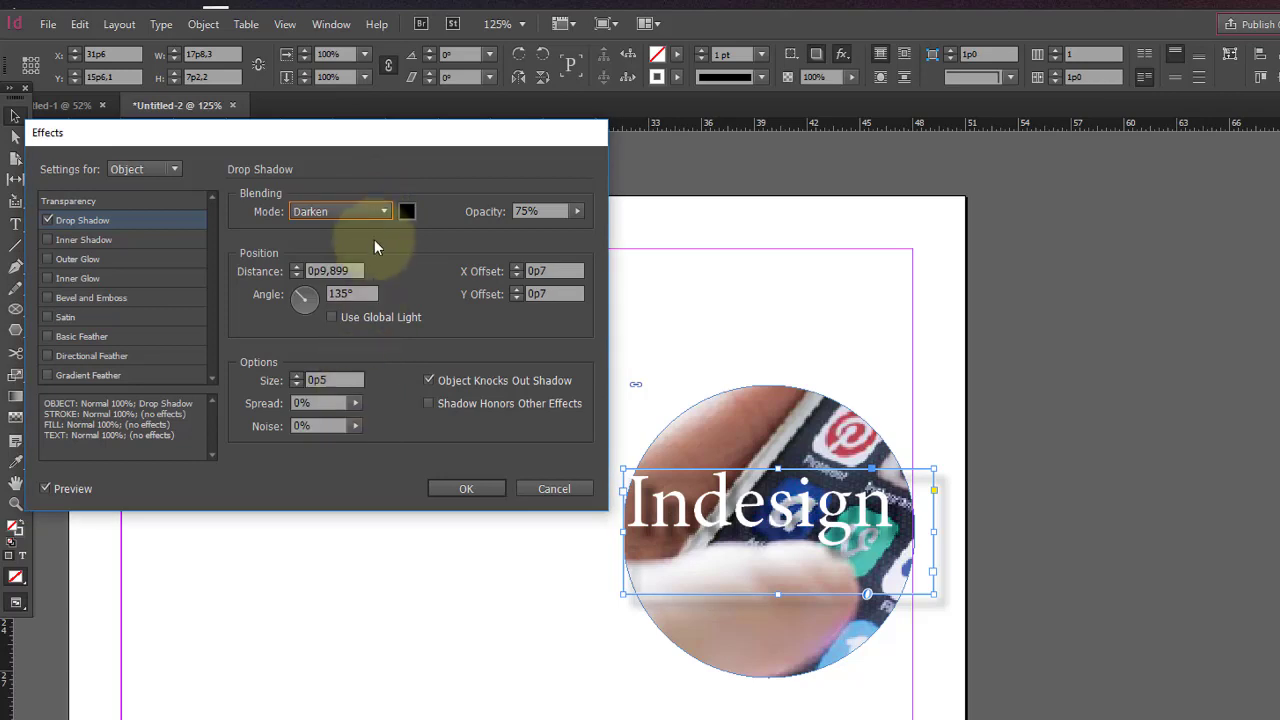
left_click(372, 211)
left_click(368, 407)
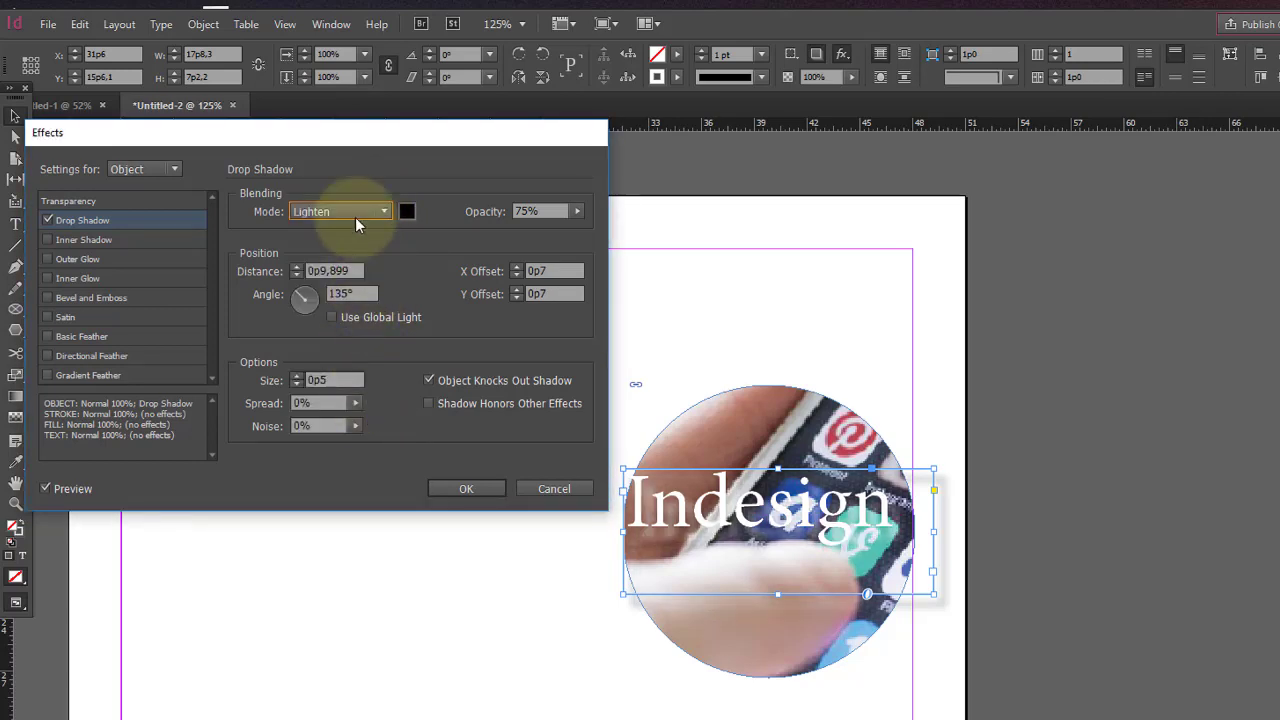
left_click(353, 214)
left_click(374, 423)
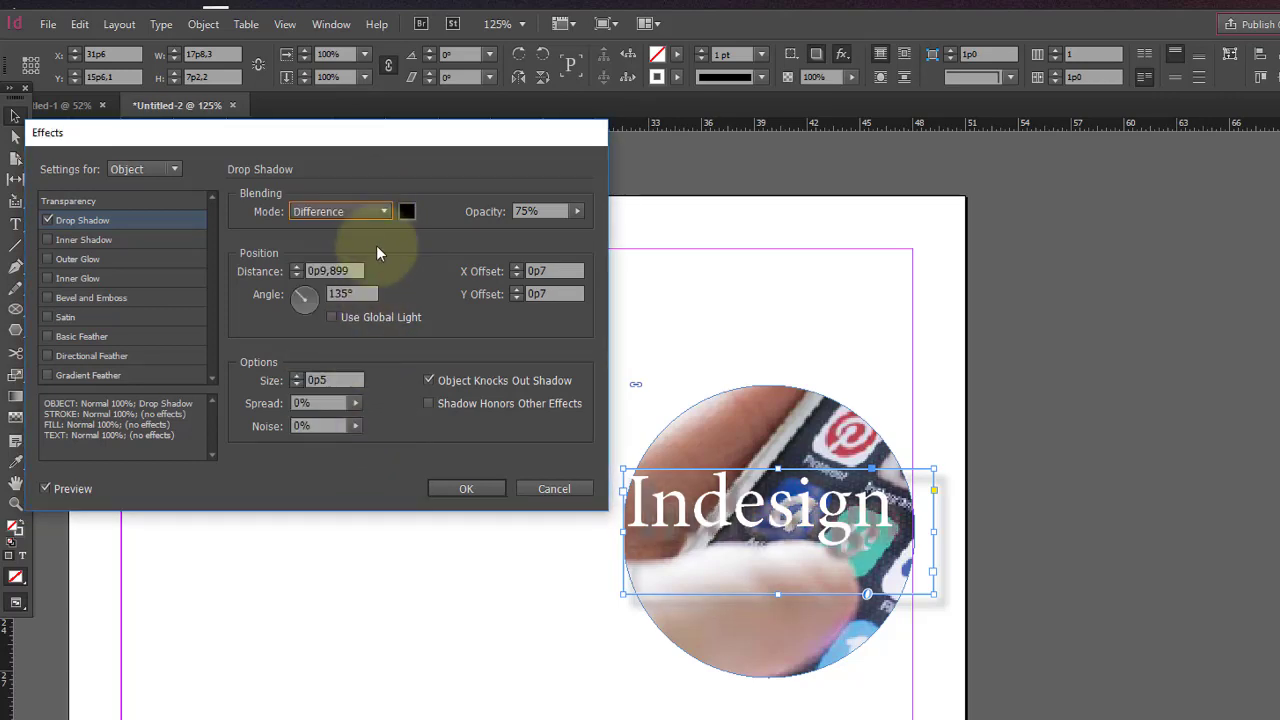
- Try the Exclusion and Hue blending modes on the "Indesign" text frame's drop shadow
left_click(364, 214)
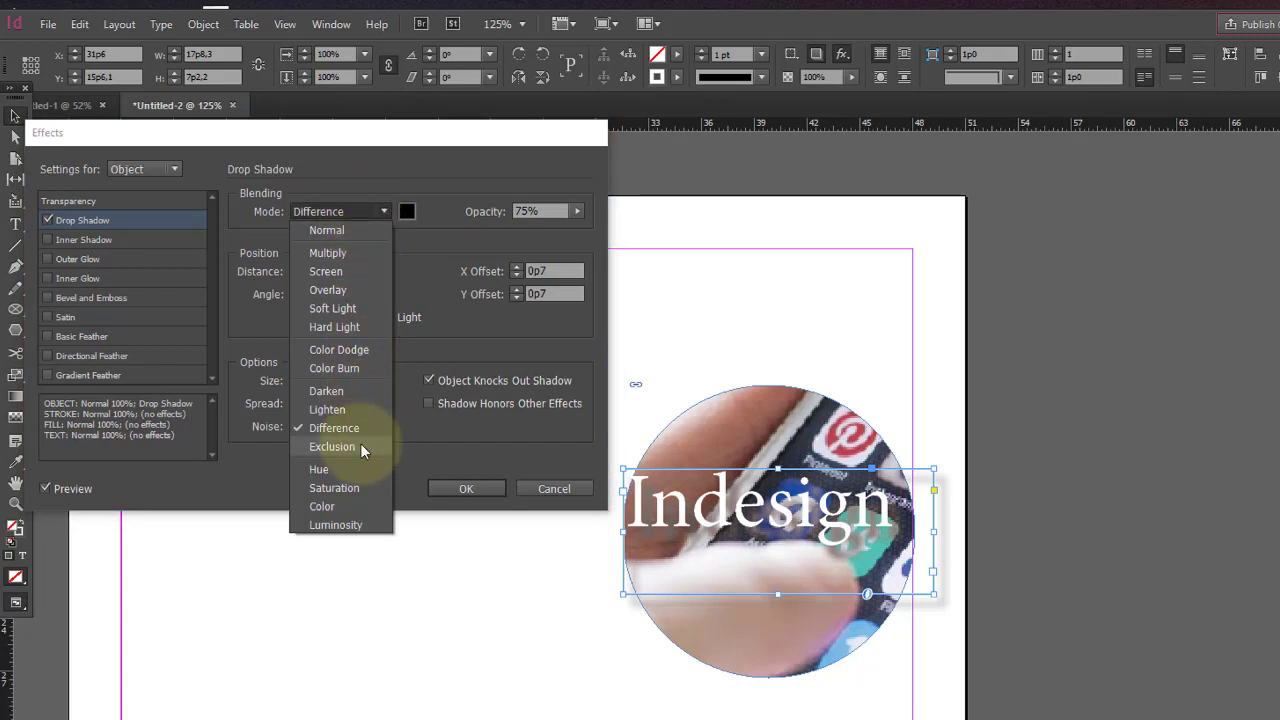
left_click(360, 445)
left_click(363, 211)
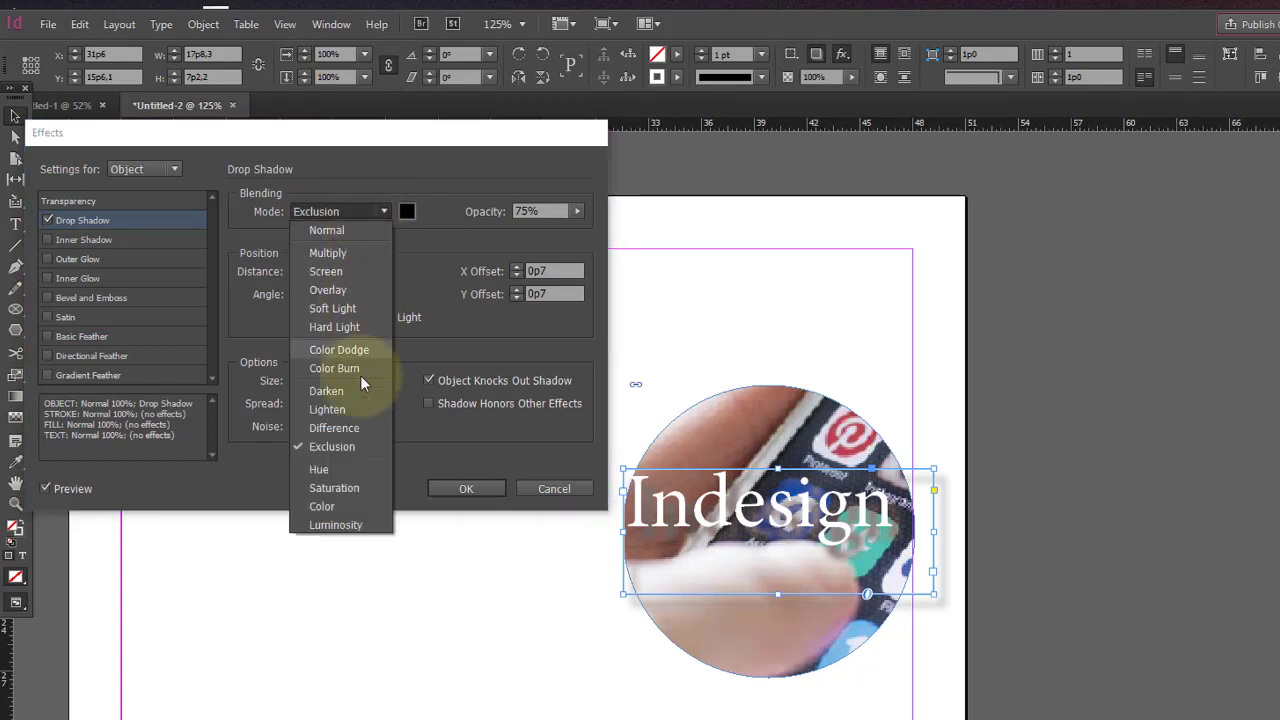
left_click(360, 464)
- Try the Saturation, Color and Luminosity blending modes on the text frame's drop shadow
left_click(376, 211)
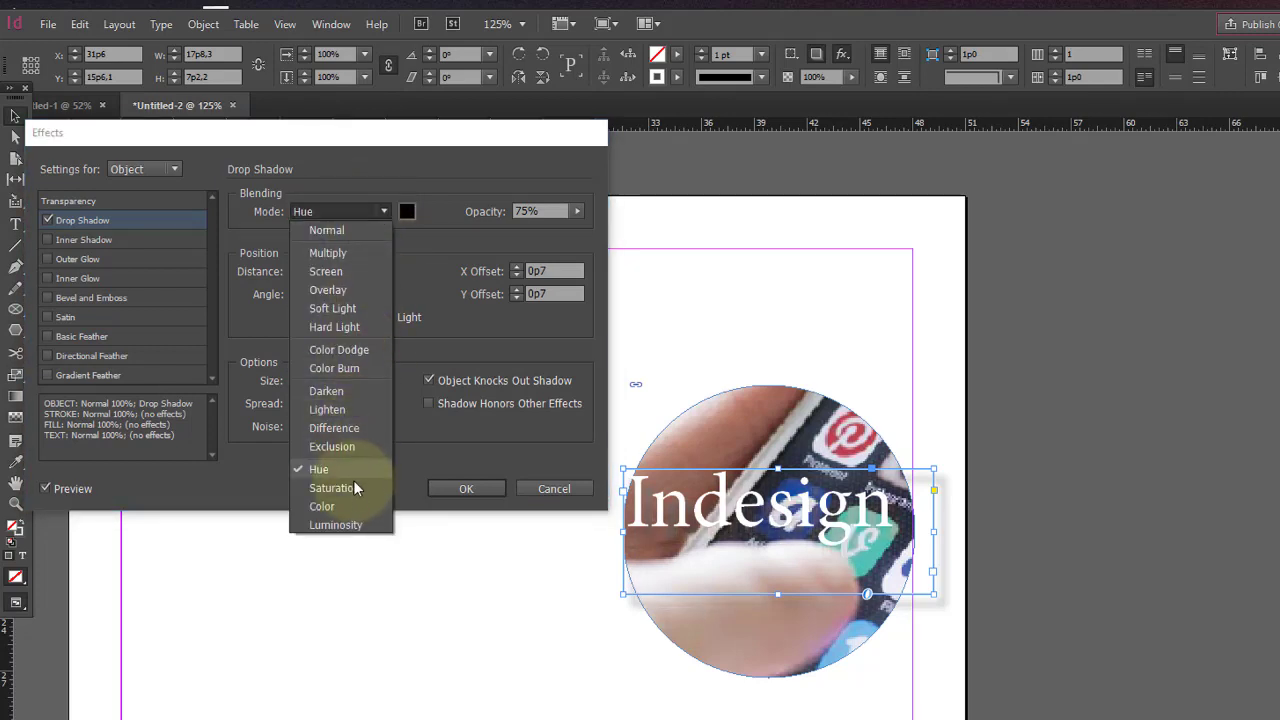
left_click(351, 487)
left_click(351, 214)
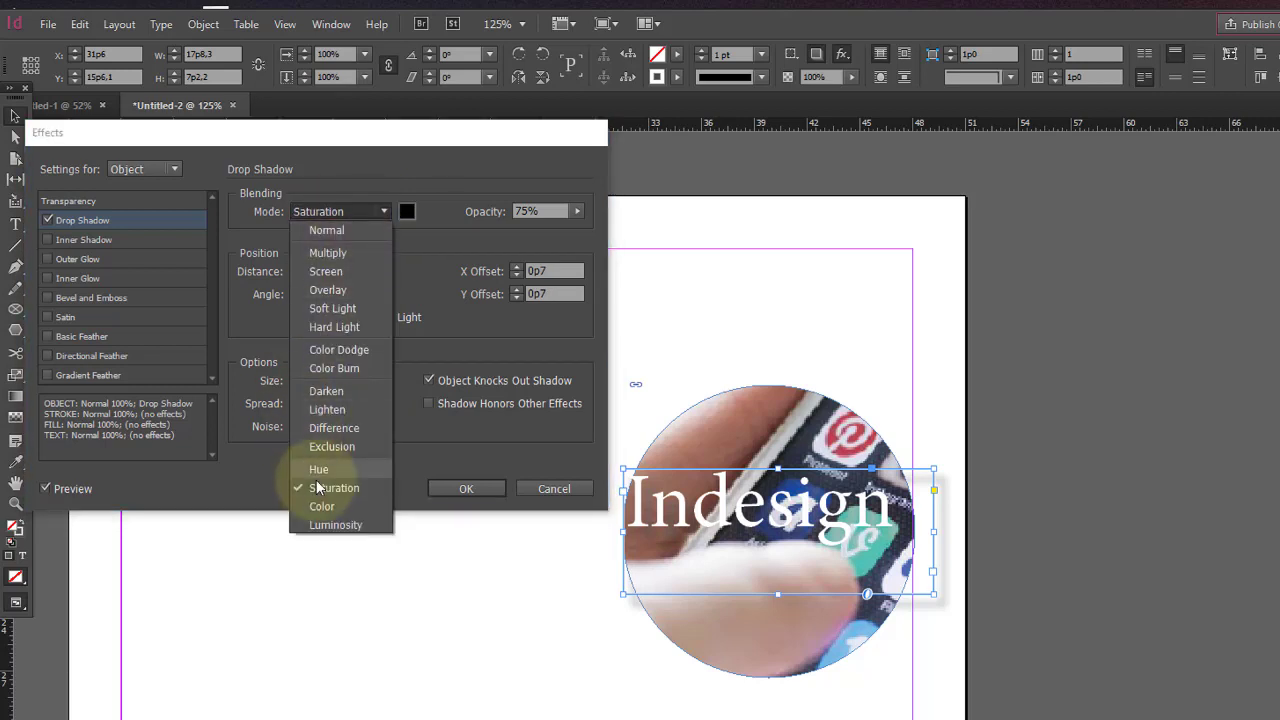
left_click(331, 504)
left_click(375, 213)
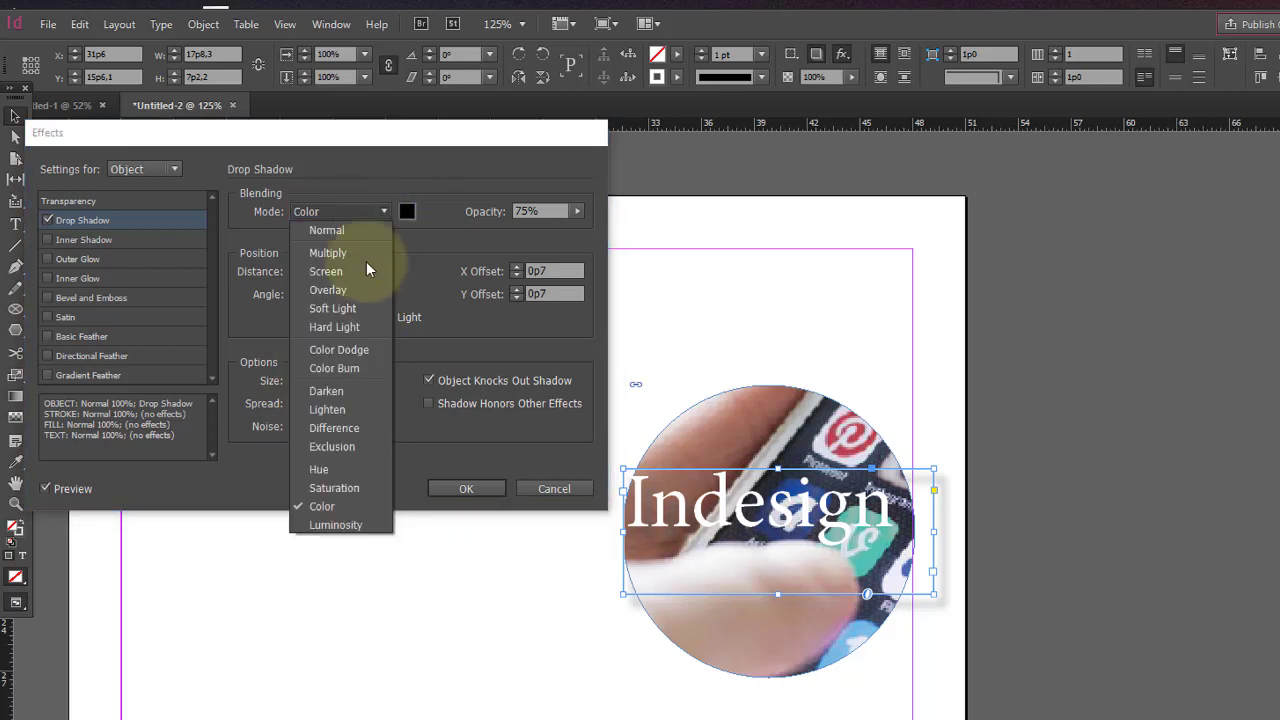
left_click(352, 525)
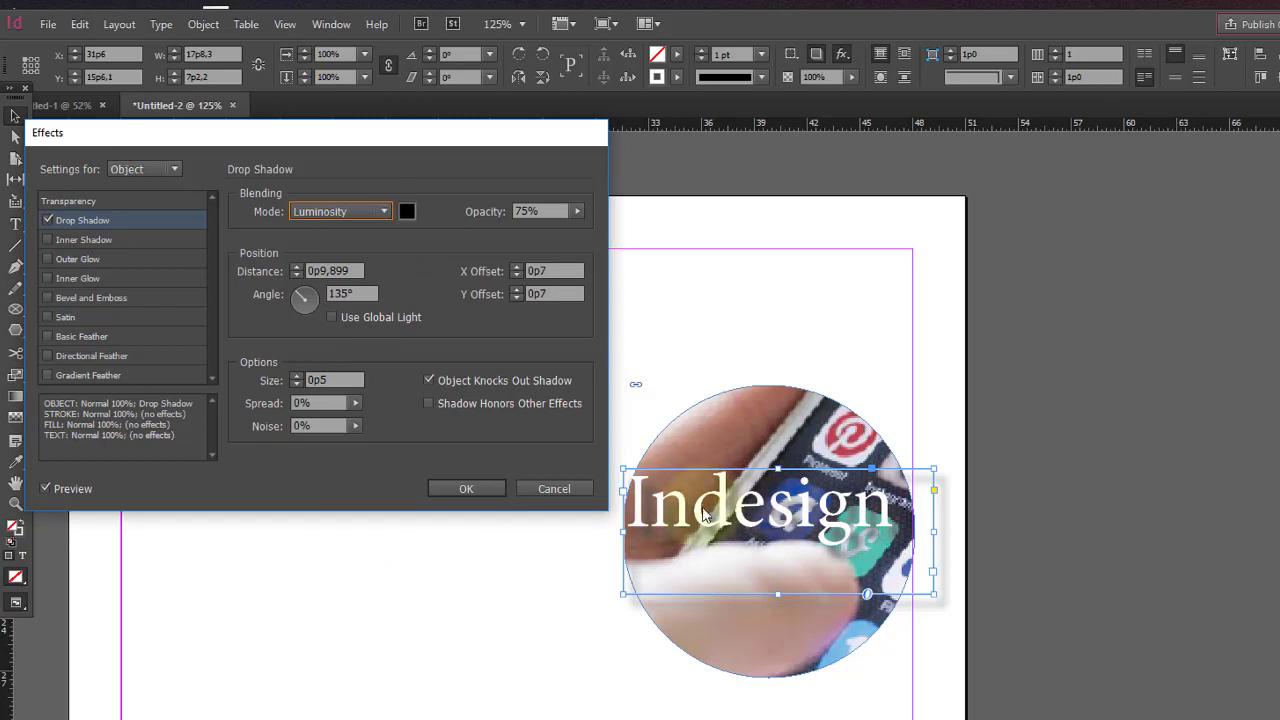
- Set the text frame's drop shadow to the Normal blending mode with 100% opacity
left_click(360, 219)
left_click(353, 232)
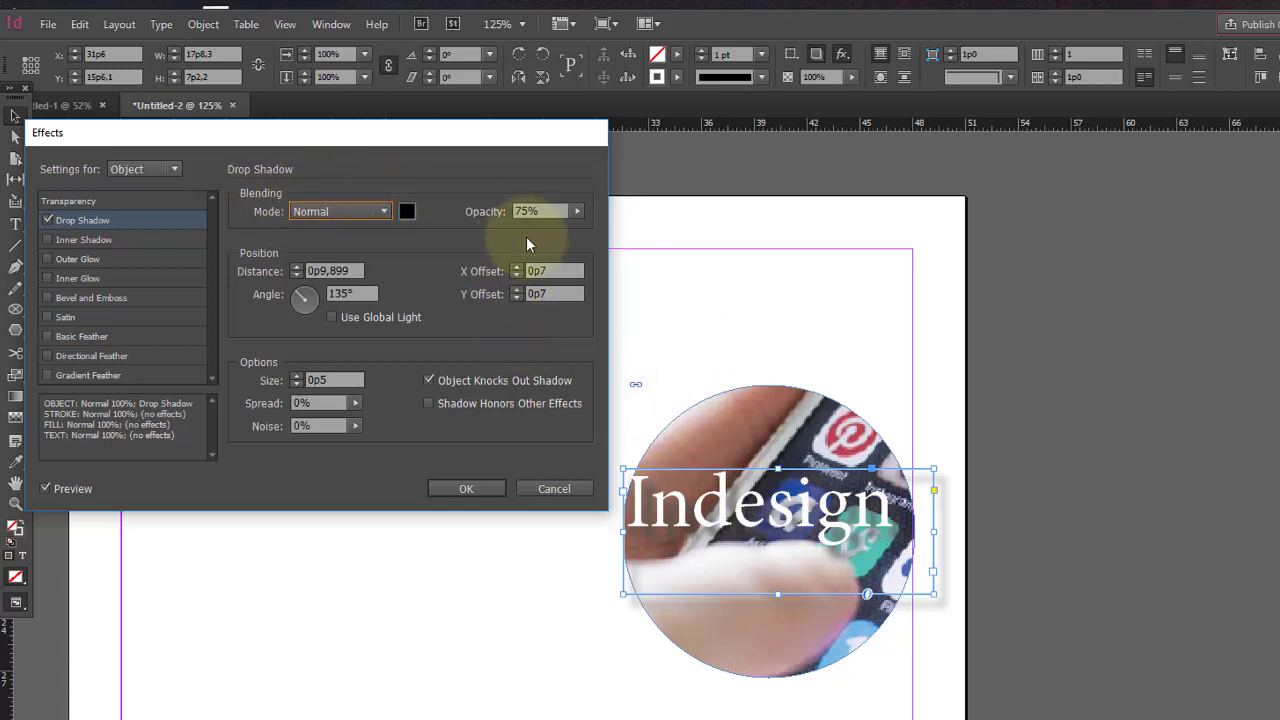
left_click(576, 214)
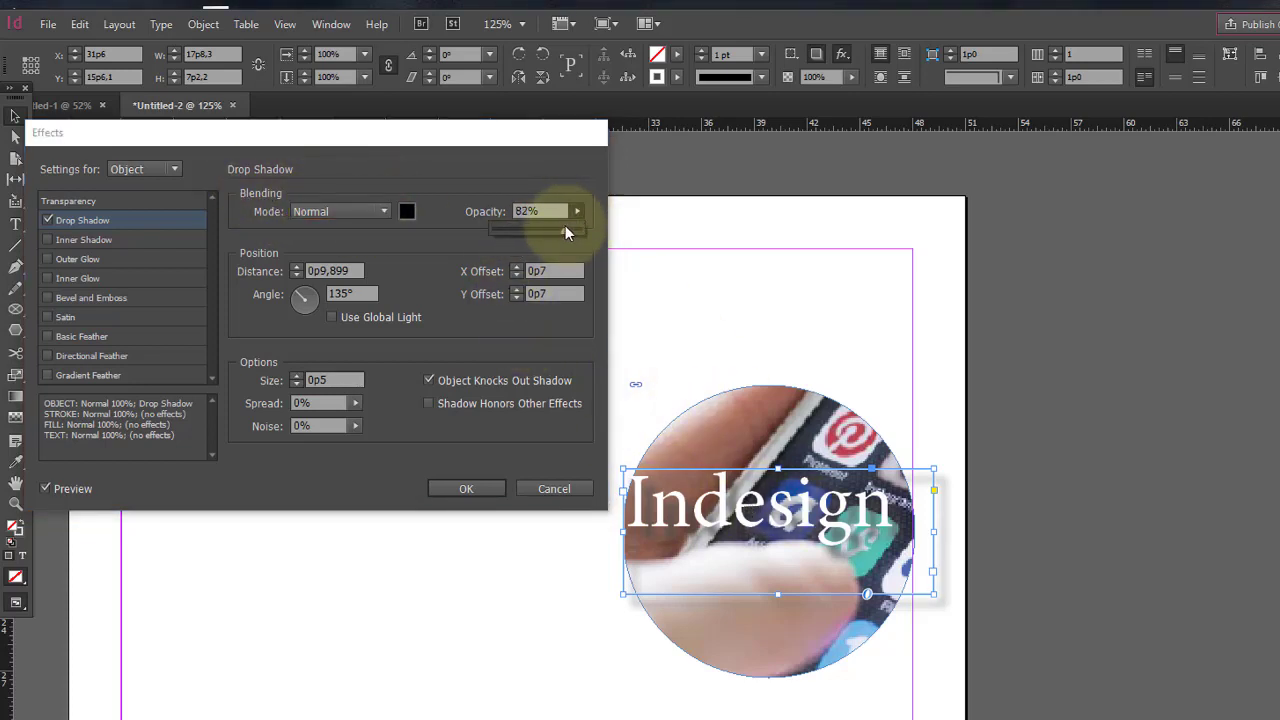
left_click_drag(565, 225, 593, 233)
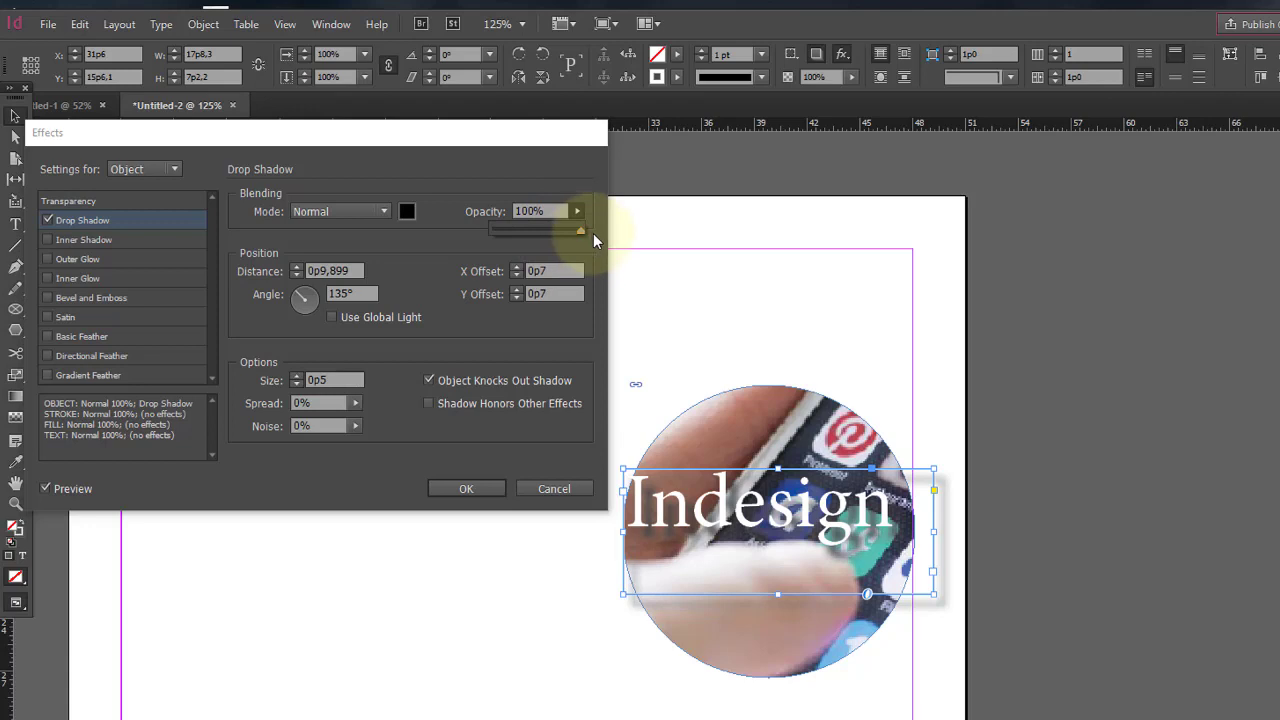
- Try a drop shadow distance of 1p6 and a light angle of -137° on the text frame
left_click(296, 275)
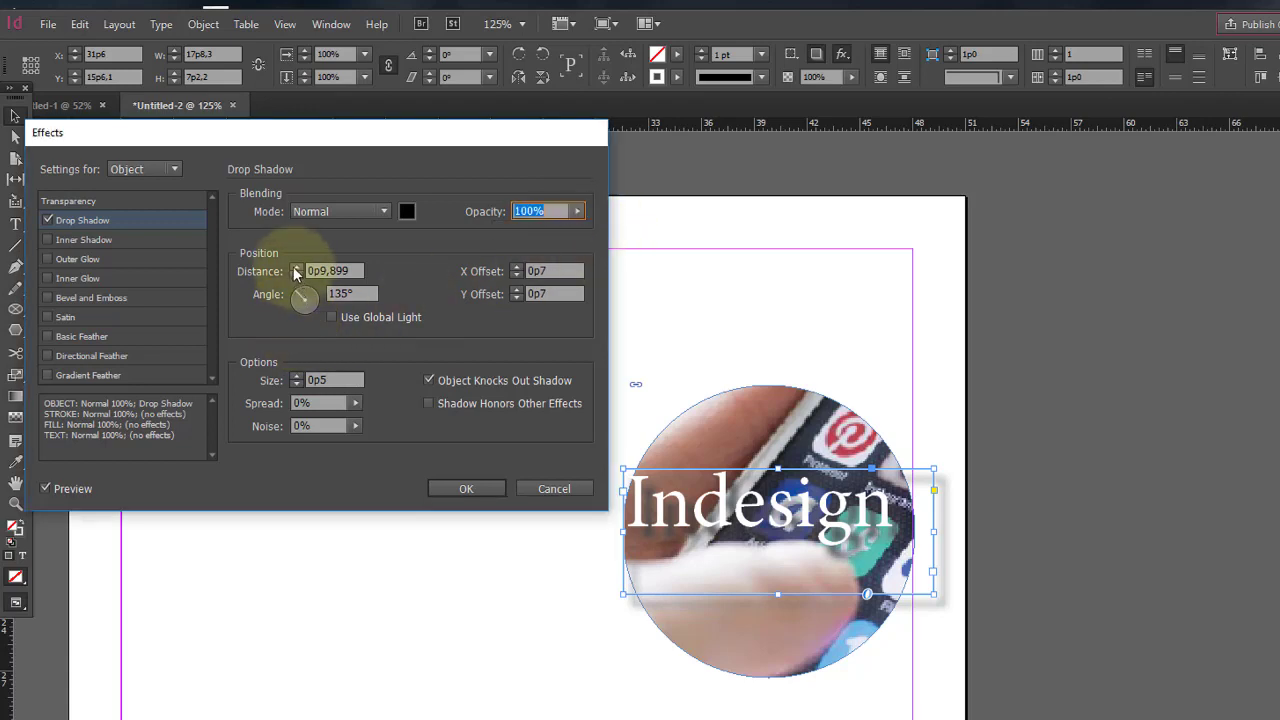
left_click(296, 267)
left_click(296, 267)
left_click(296, 267)
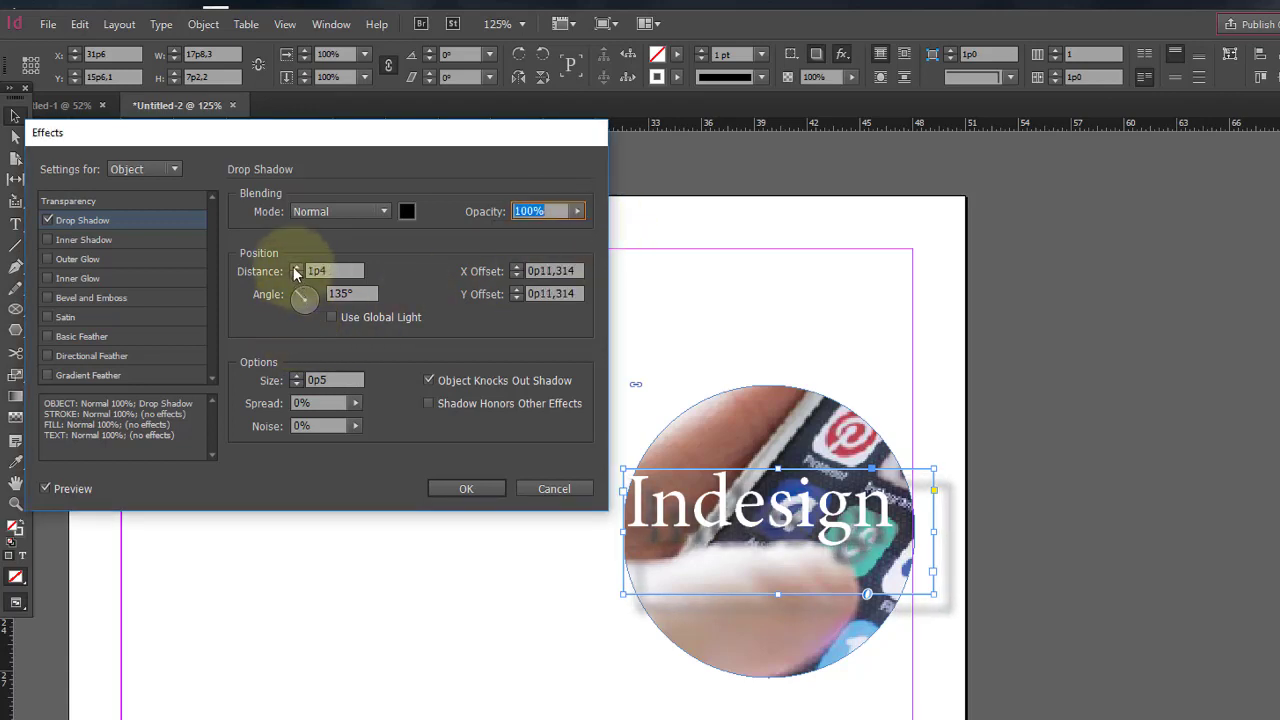
left_click(296, 267)
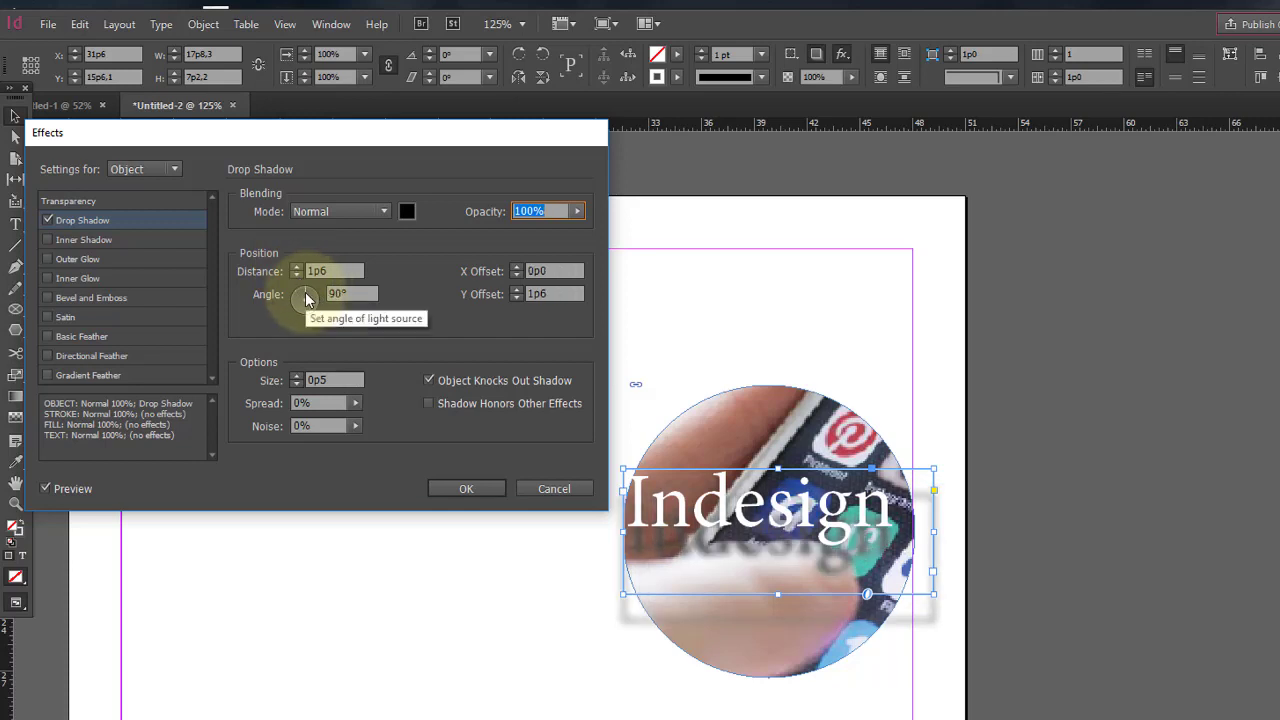
left_click_drag(305, 292, 295, 318)
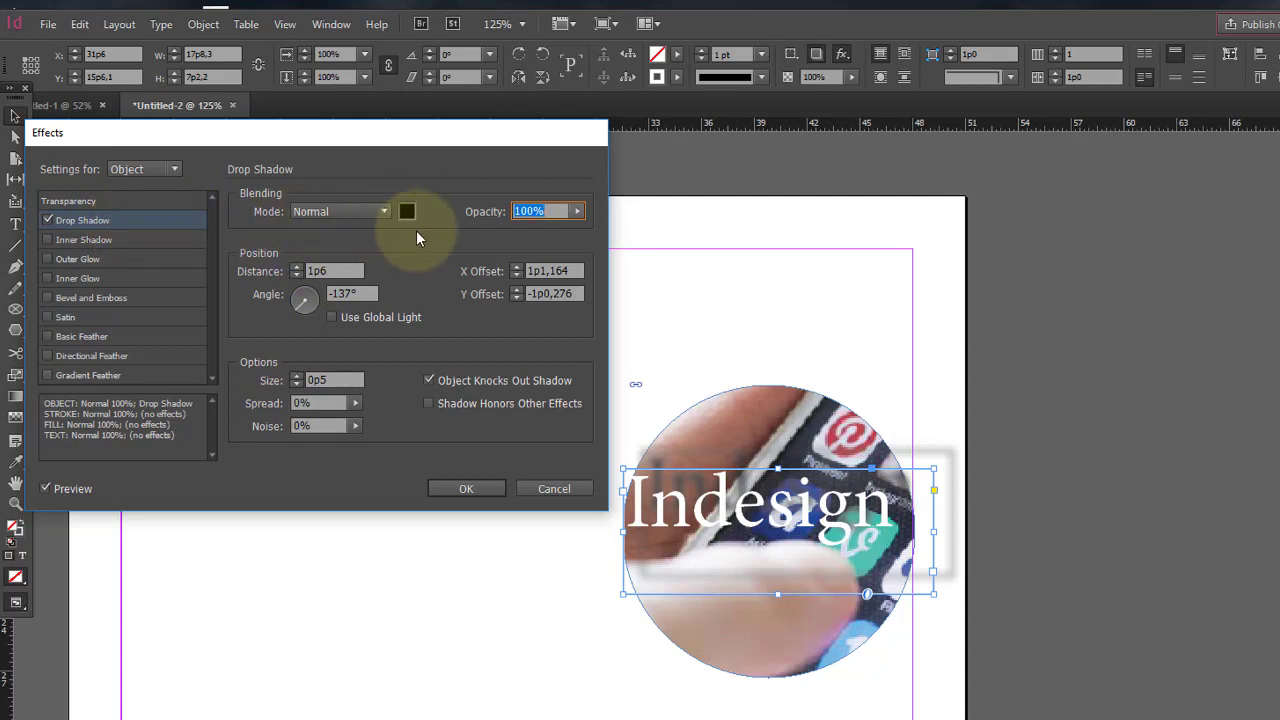
- Set the text frame's drop shadow to a distance of 0p7 and an angle of about 145°, and apply the settings
left_click(295, 275)
left_click(295, 275)
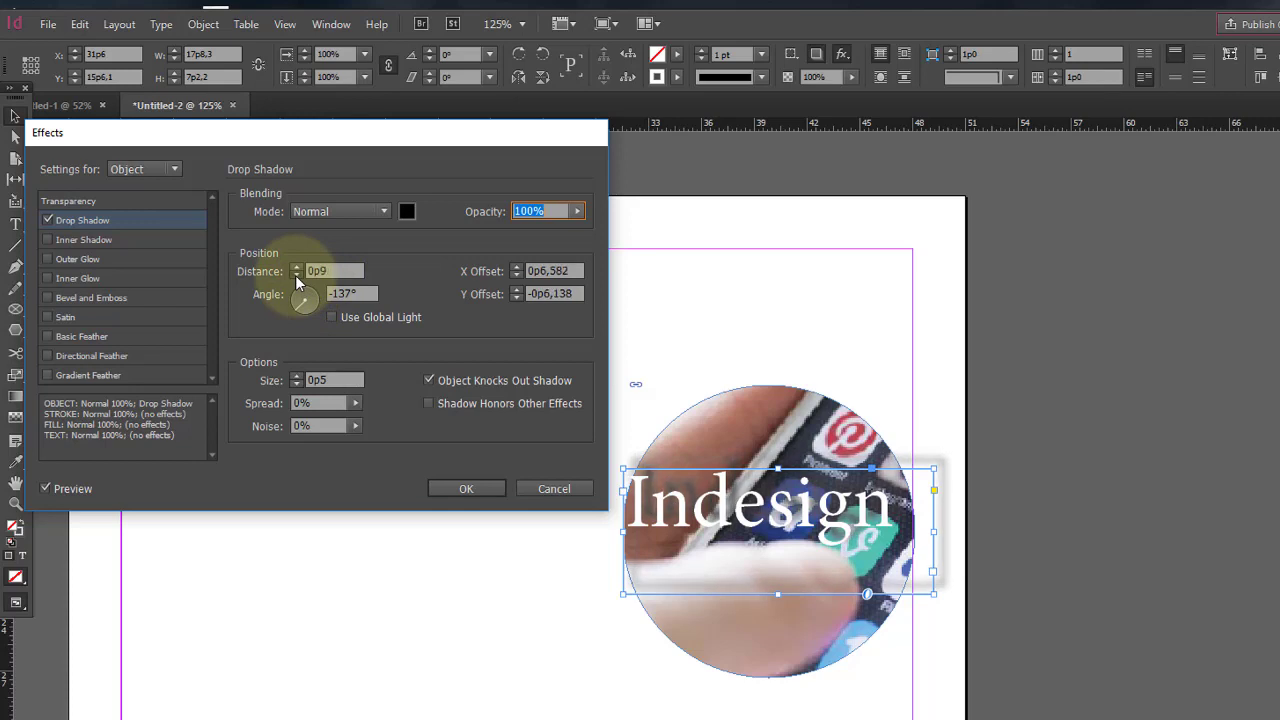
left_click(295, 275)
left_click_drag(302, 313, 295, 299)
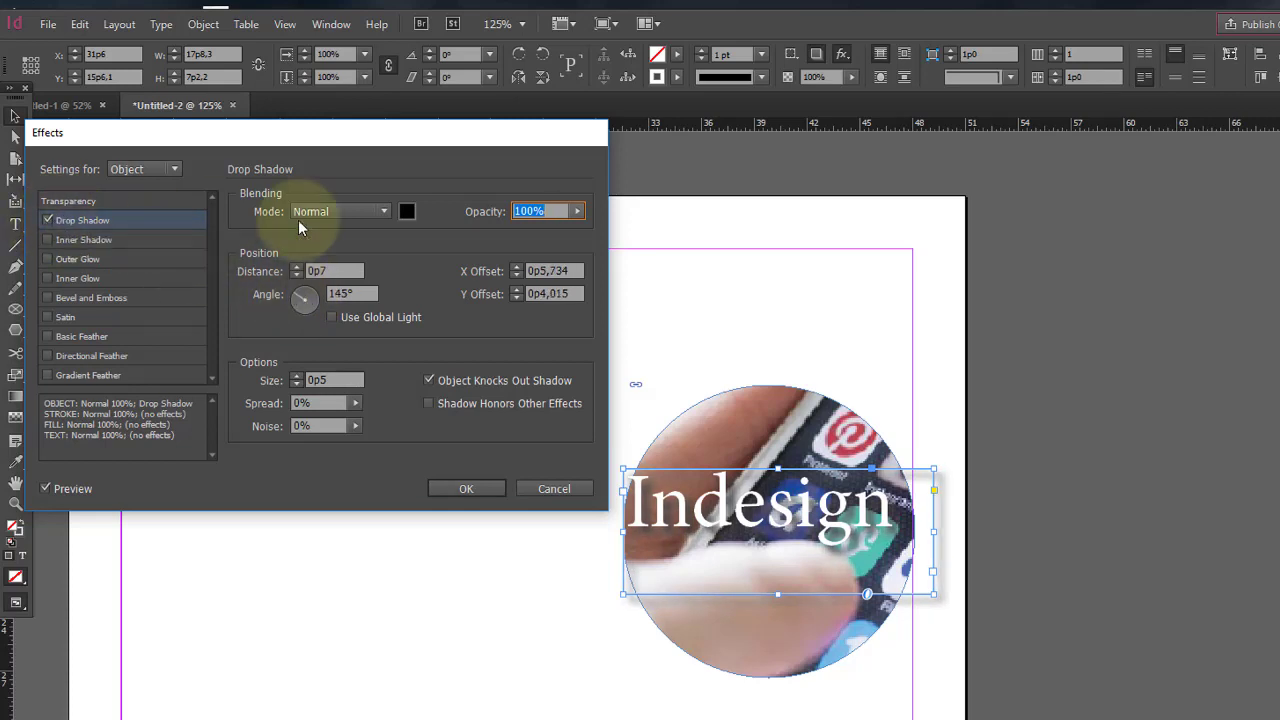
left_click(482, 490)
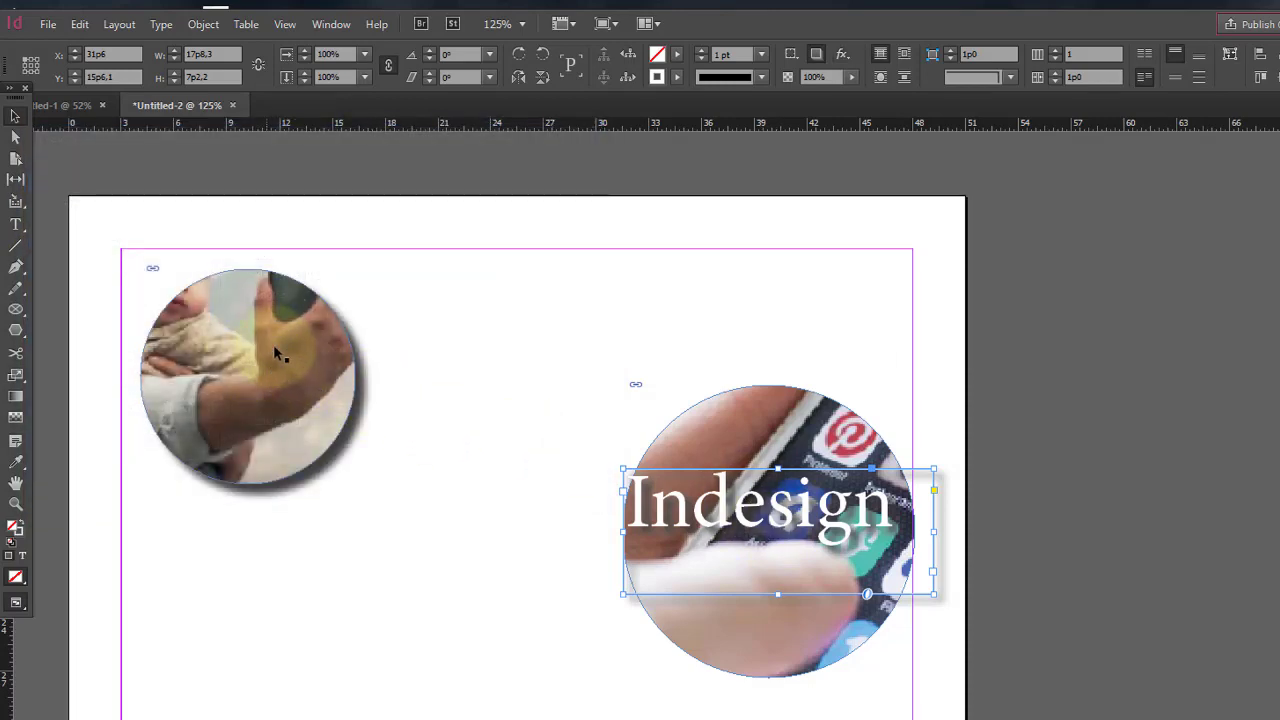
- Move the circular hand picture to about X 7p6, Y 5p7,2 and remove its drop shadow
left_click_drag(276, 350, 336, 374)
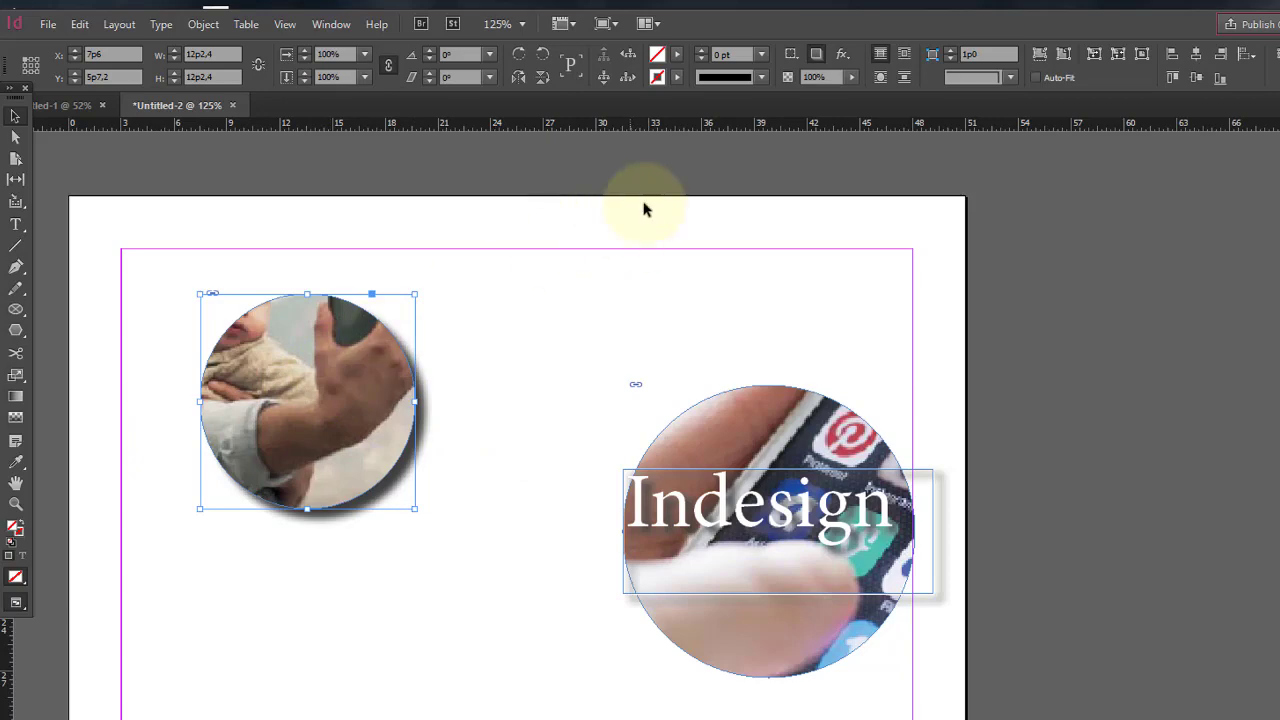
left_click(816, 53)
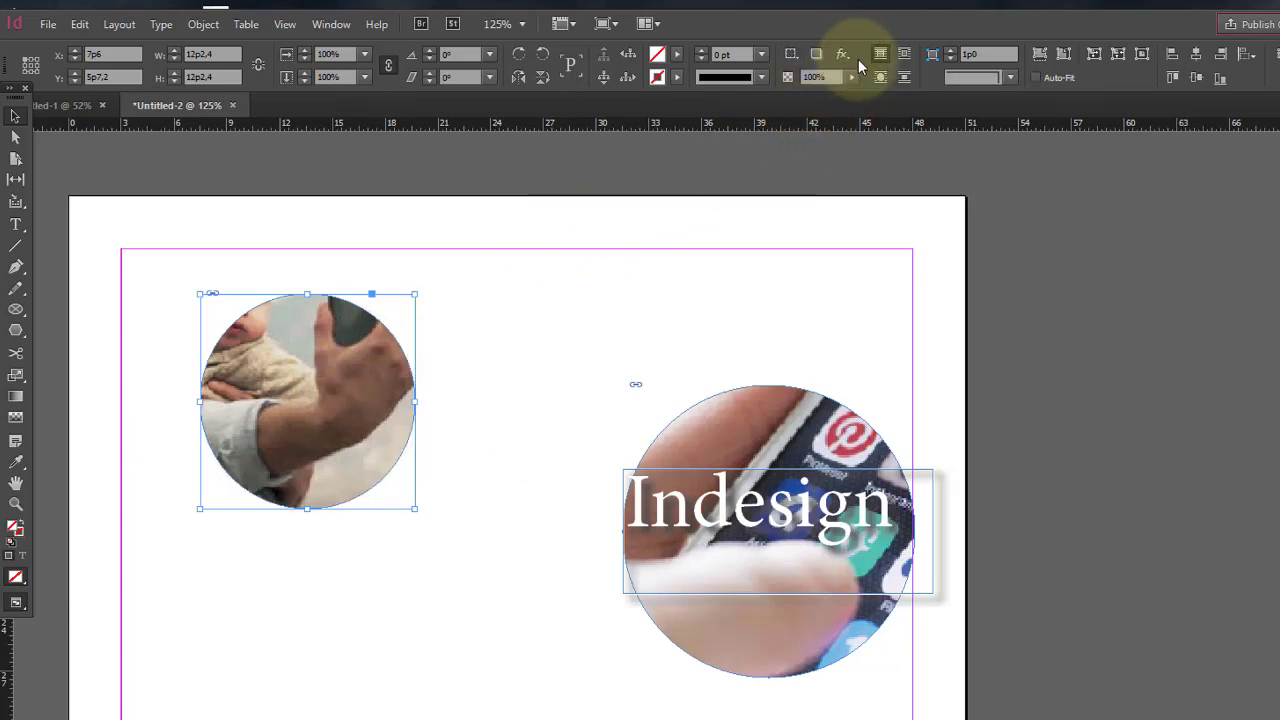
- Add an inner shadow to the circular hand picture, keeping the settings window clear of the picture
left_click(843, 54)
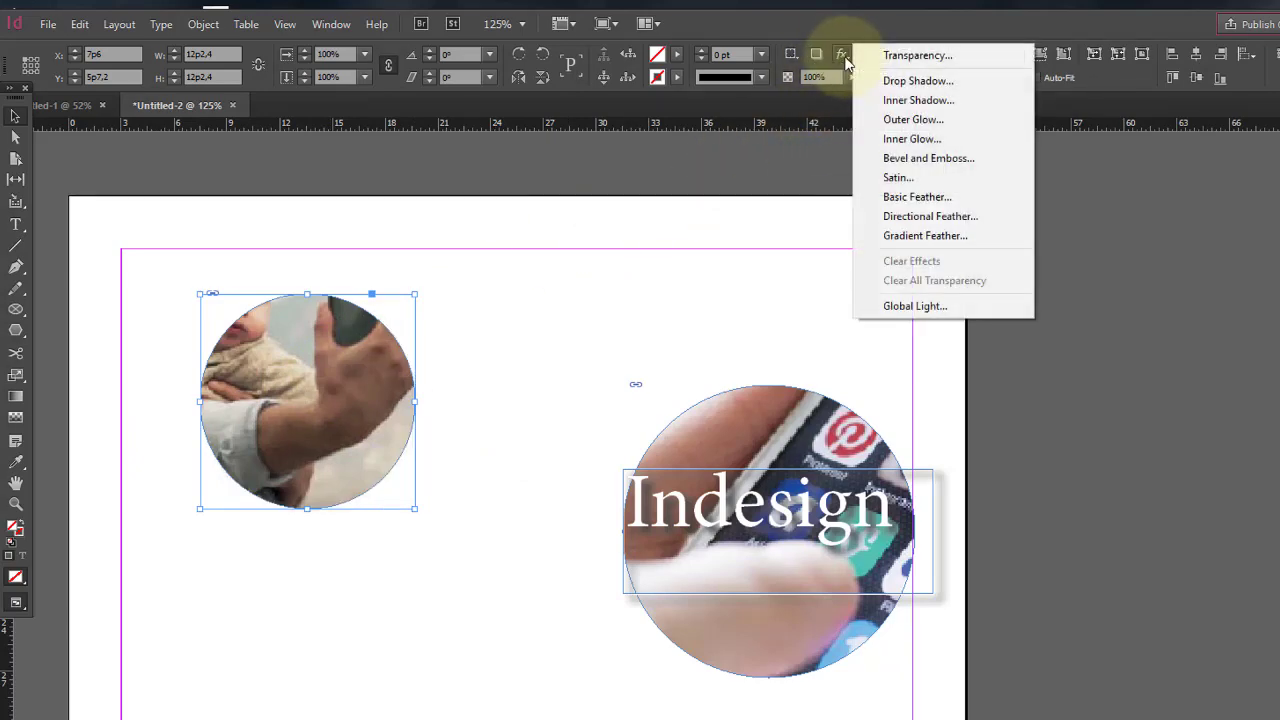
left_click(884, 101)
left_click_drag(457, 137, 919, 62)
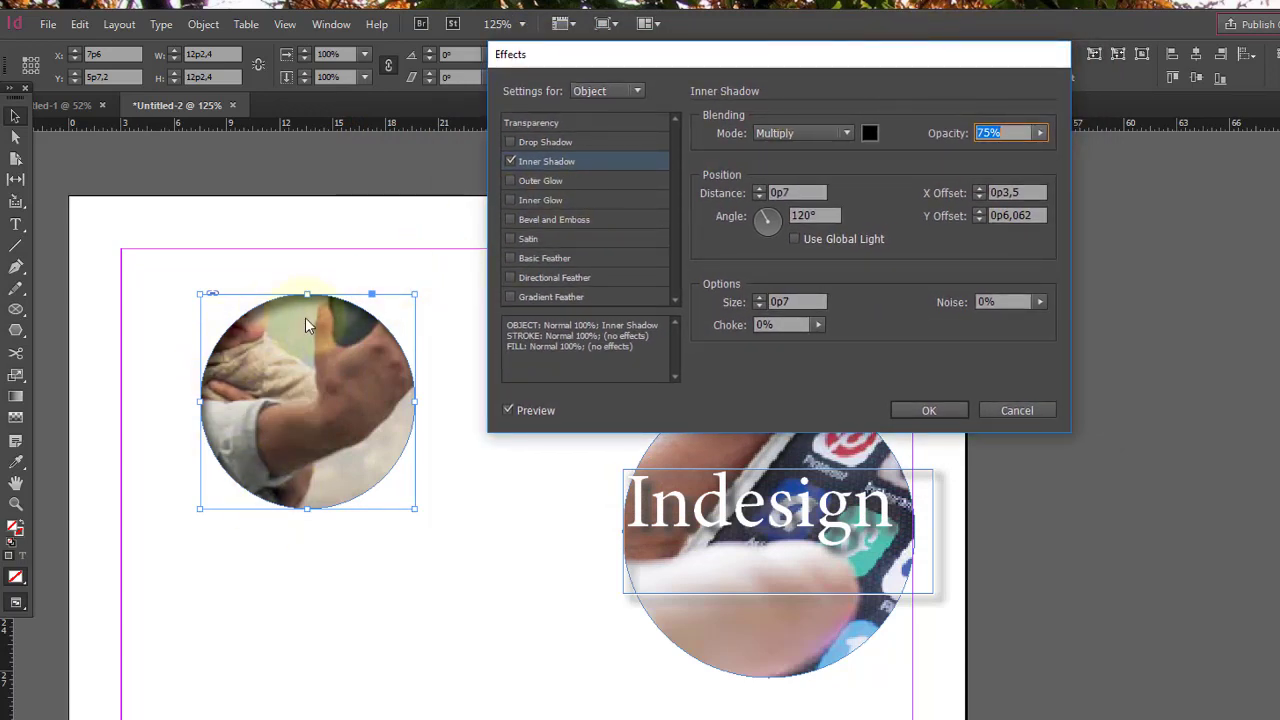
- Compare the hand picture with and without its inner shadow, and apply the effect
left_click(510, 161)
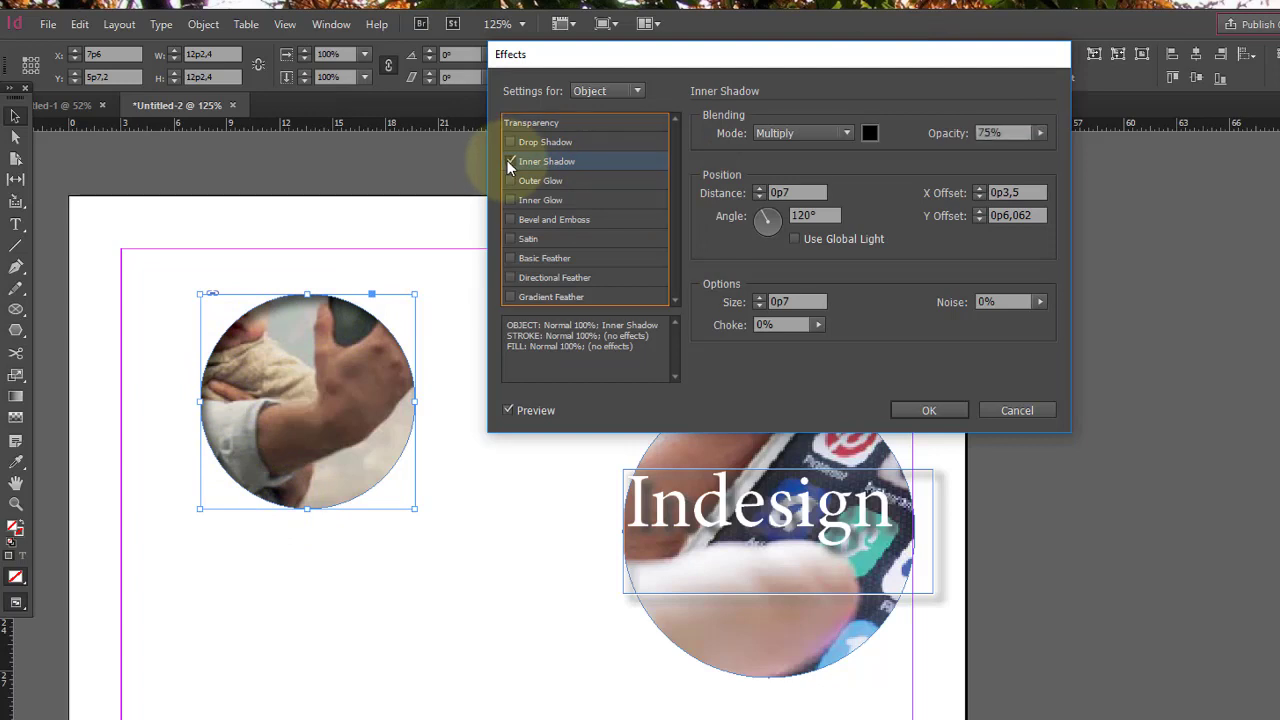
left_click(508, 161)
left_click(508, 161)
left_click(508, 161)
left_click(508, 161)
left_click(508, 161)
left_click(508, 161)
left_click(508, 161)
left_click(508, 161)
left_click(508, 161)
left_click(940, 410)
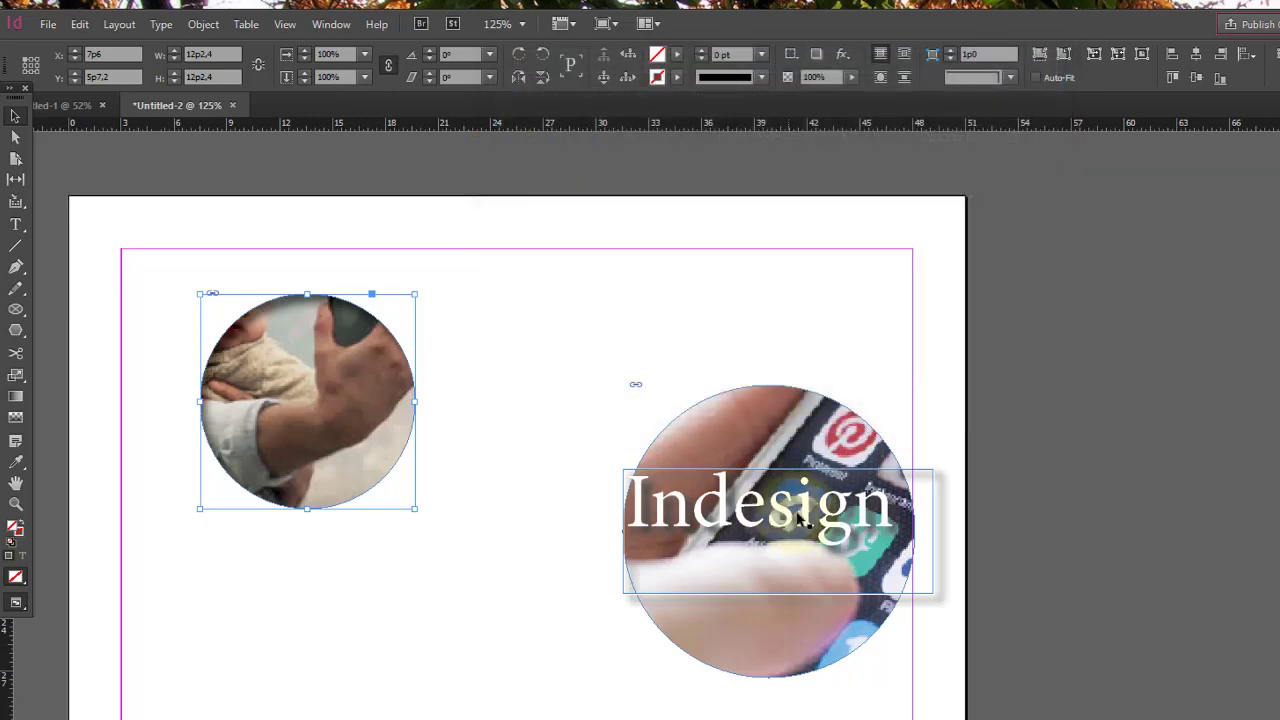
- Try an inner shadow with 0p0 distance and 27% opacity on the "Indesign" text frame
left_click(803, 513)
left_click(842, 56)
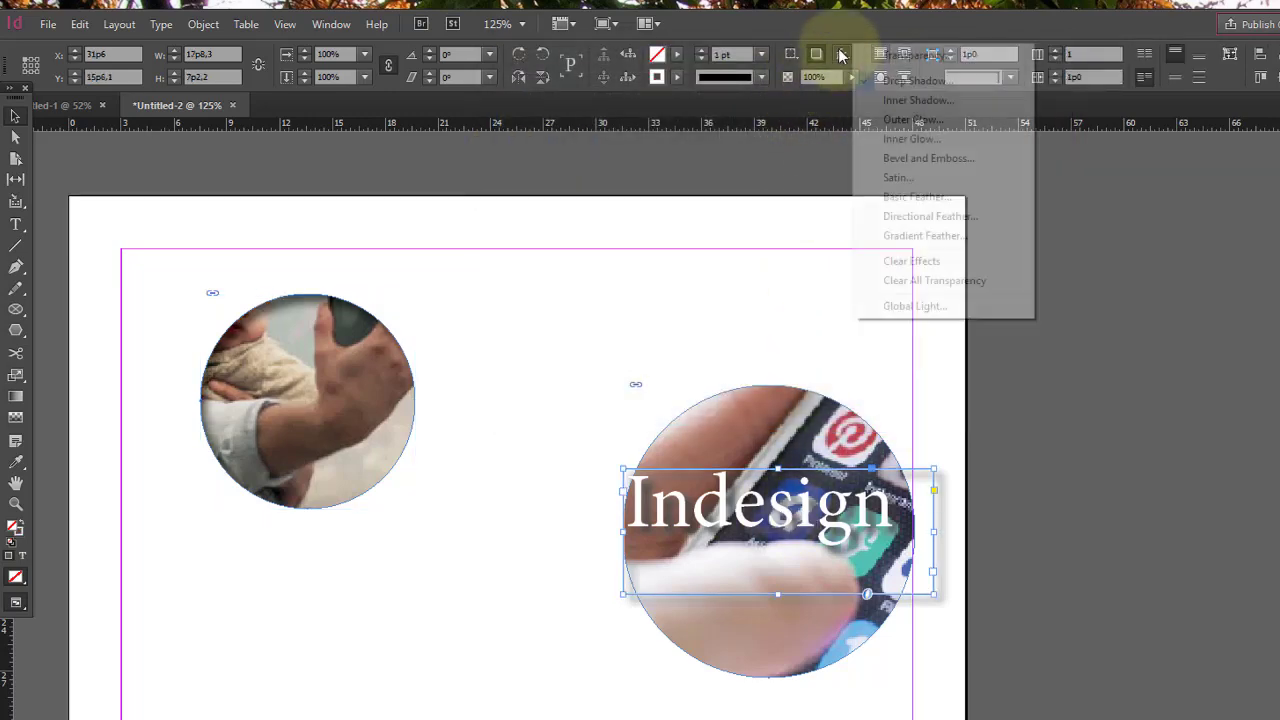
left_click(879, 102)
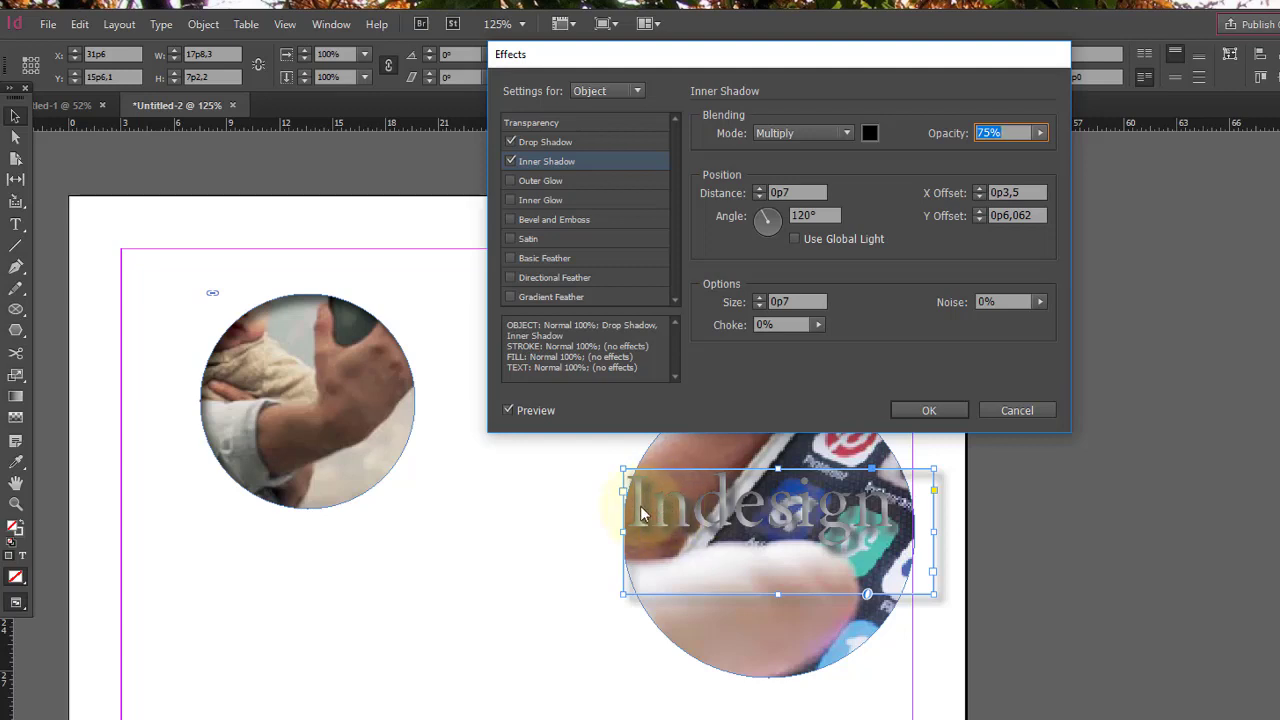
left_click(759, 196)
left_click(759, 196)
left_click(759, 196)
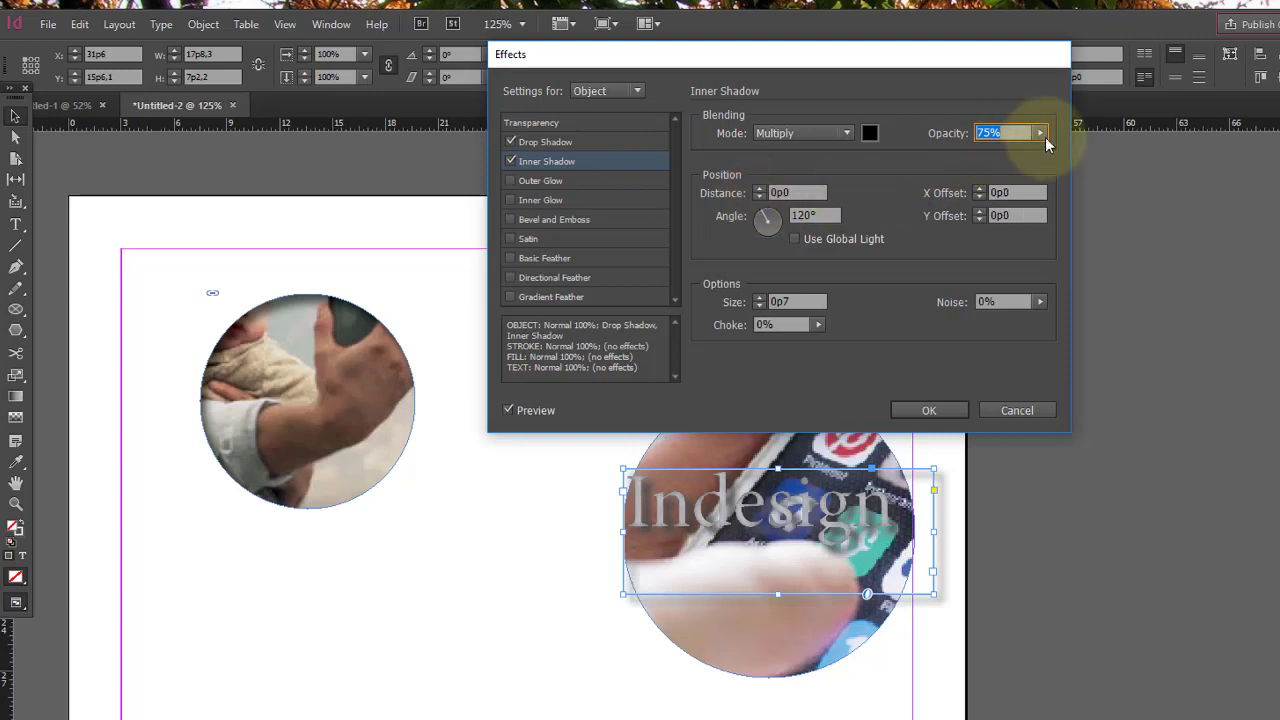
left_click_drag(1045, 137, 993, 161)
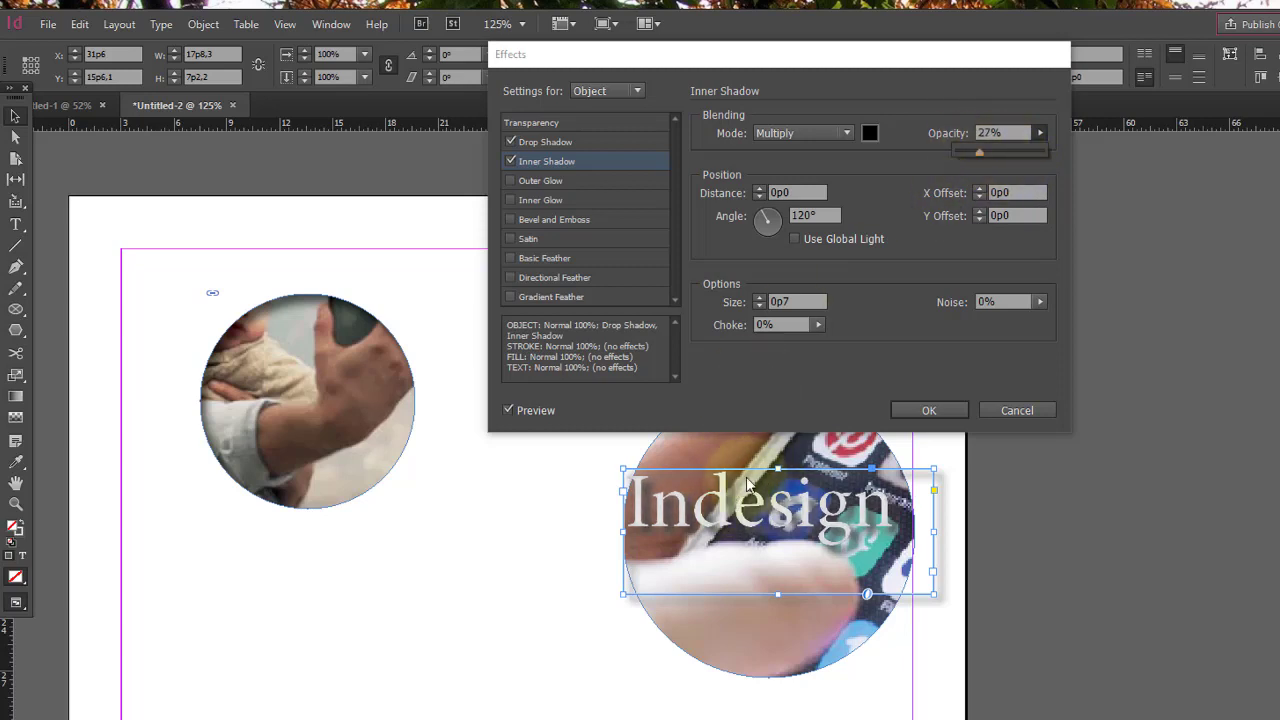
left_click(1003, 414)
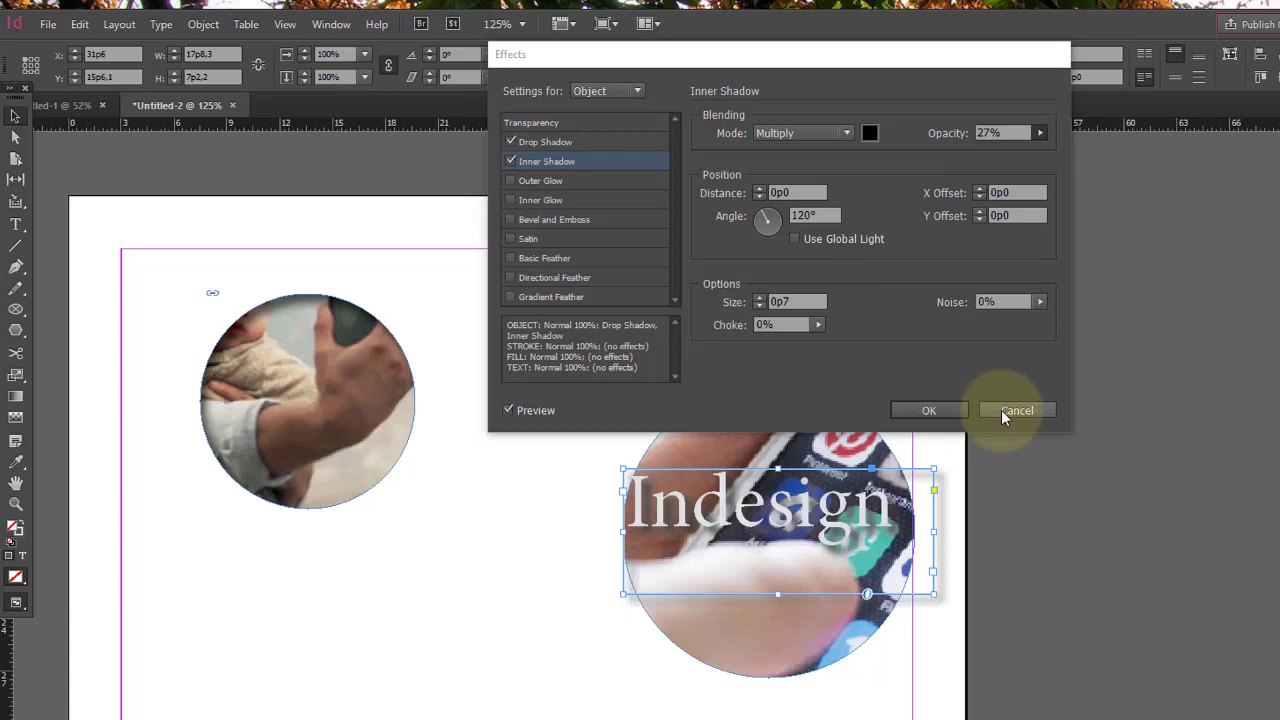
left_click(1012, 414)
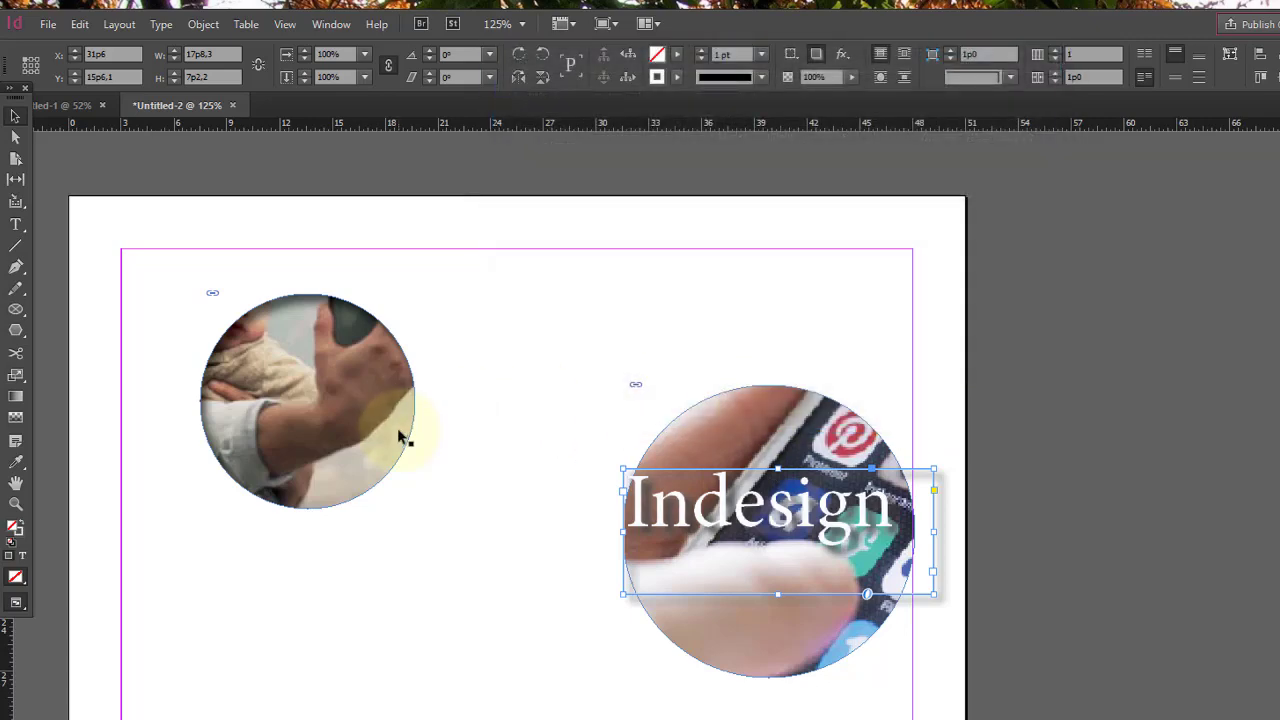
- Reopen the circular hand picture's inner shadow settings and set the opacity to 58%
left_click(400, 437)
left_click(842, 55)
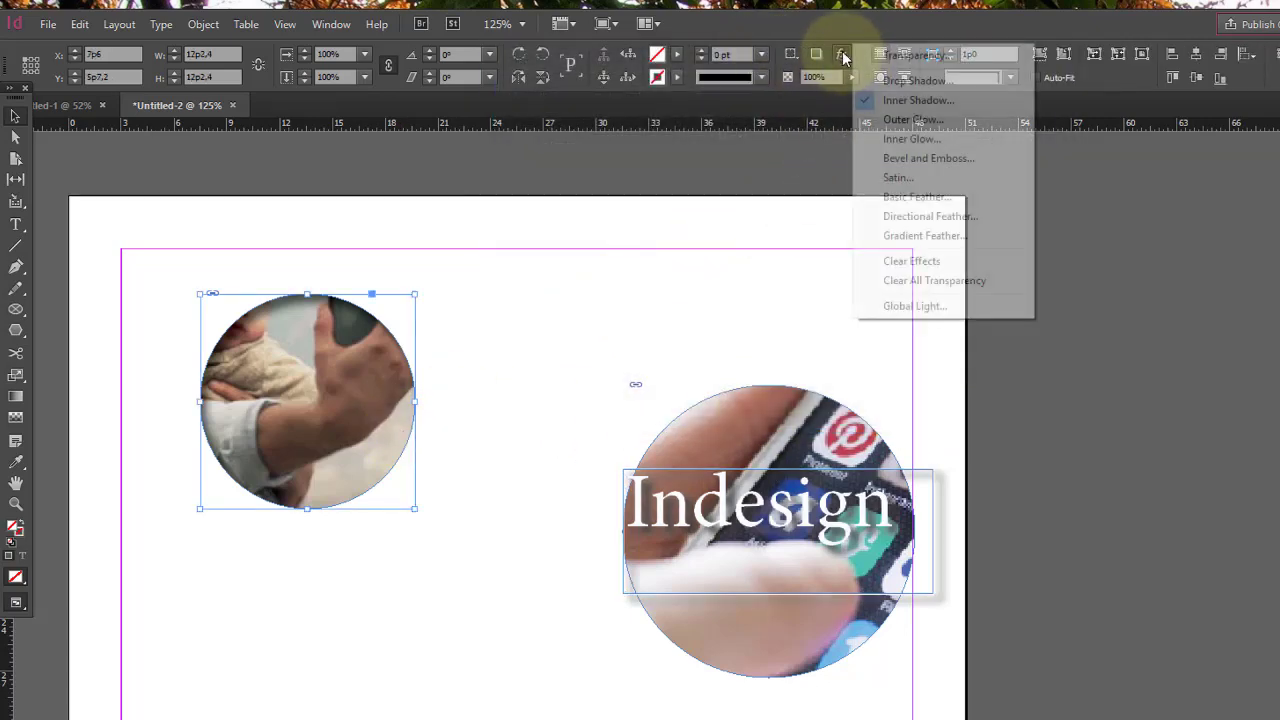
left_click(910, 100)
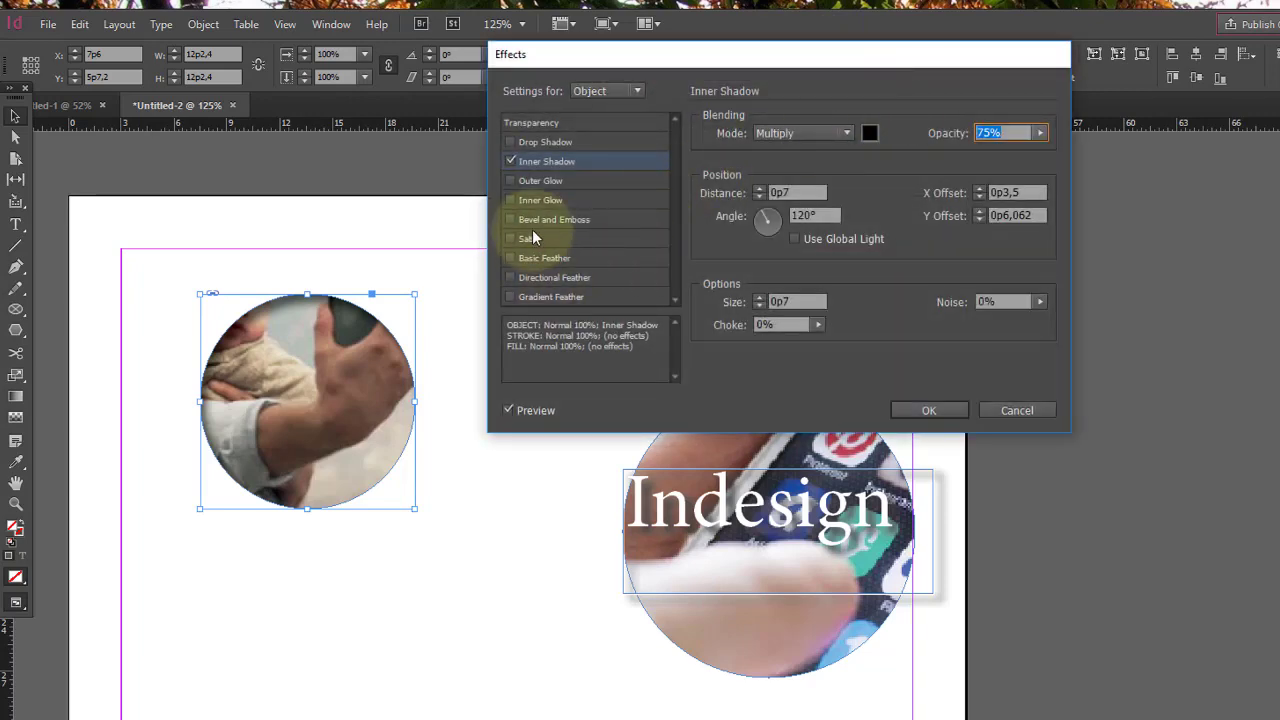
left_click(1040, 133)
left_click_drag(1032, 152, 1006, 141)
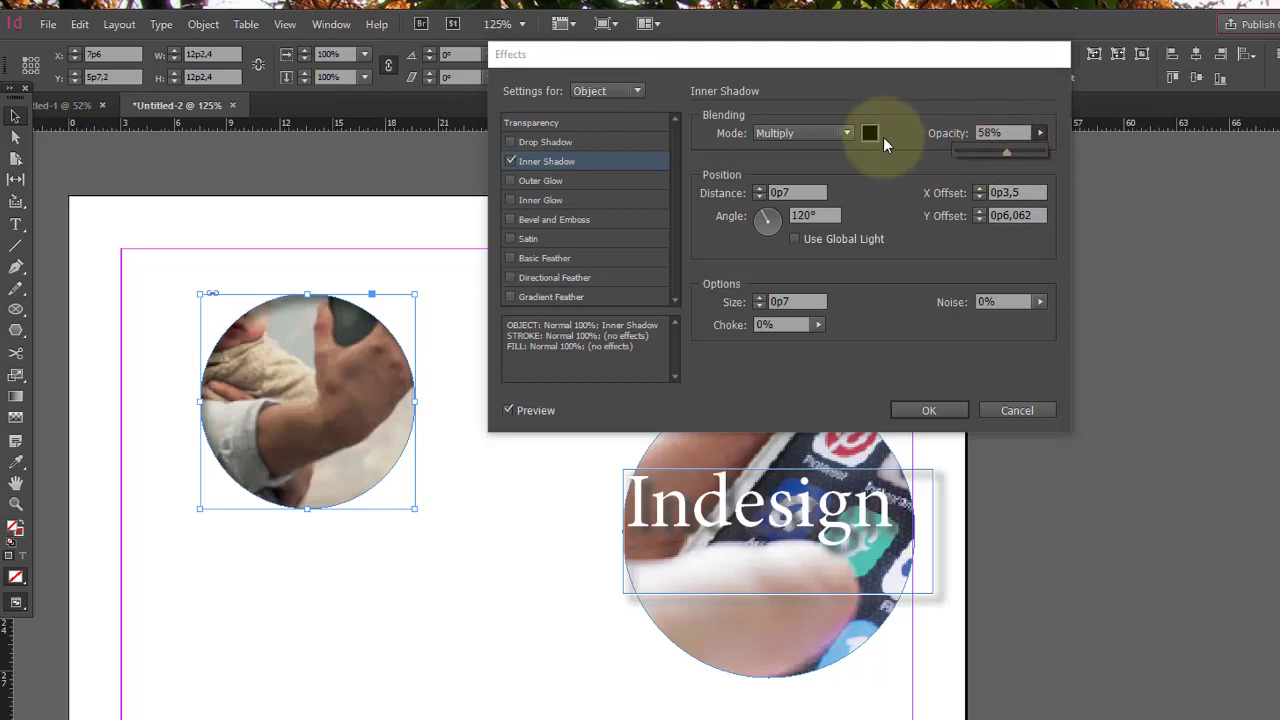
- Try a yellow RGB colour with Red 211, Green 220 and Blue 85 for the hand picture's inner shadow
left_click(869, 133)
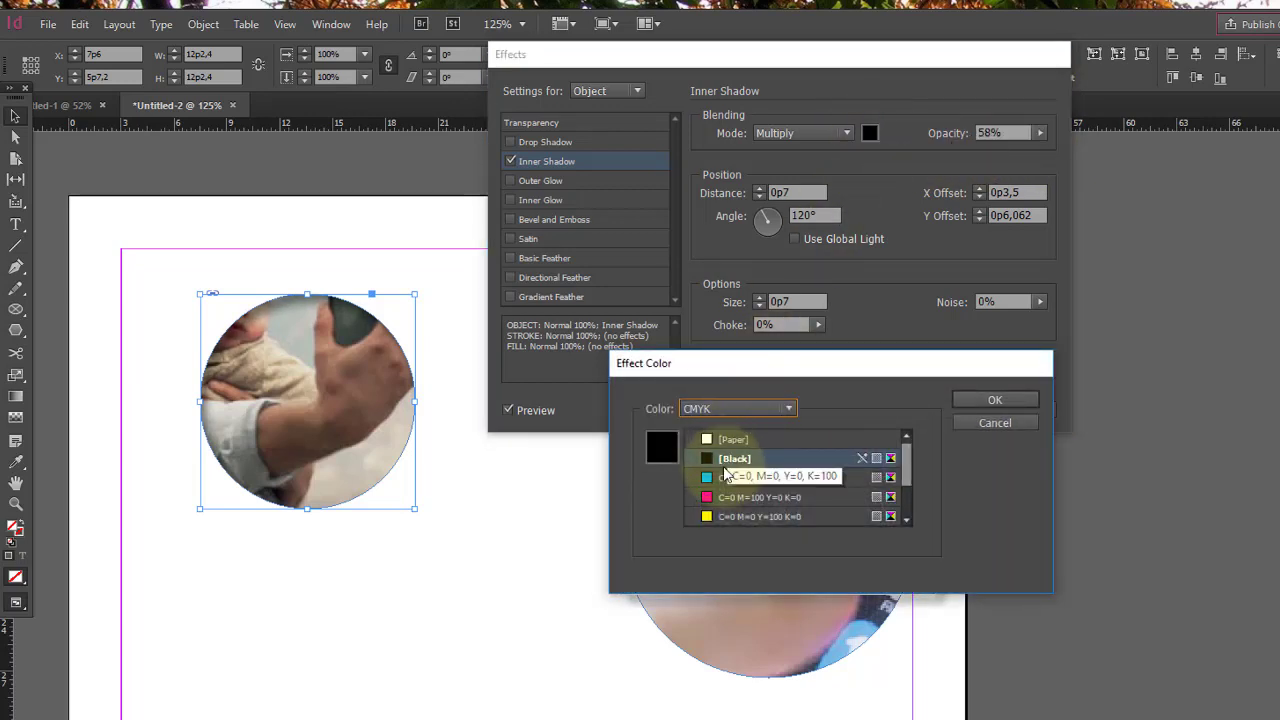
mouse_move(906, 457)
left_mouse_down()
mouse_move(906, 514)
mouse_move(906, 451)
left_mouse_up()
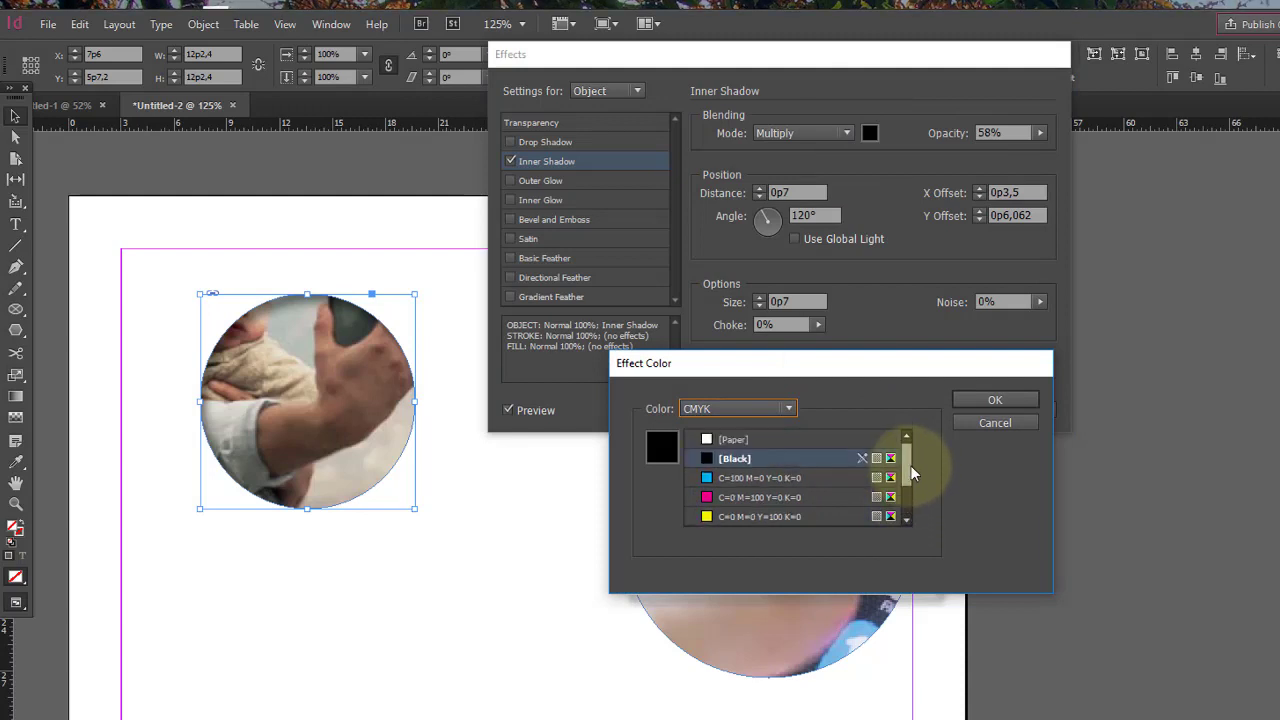
left_click(789, 404)
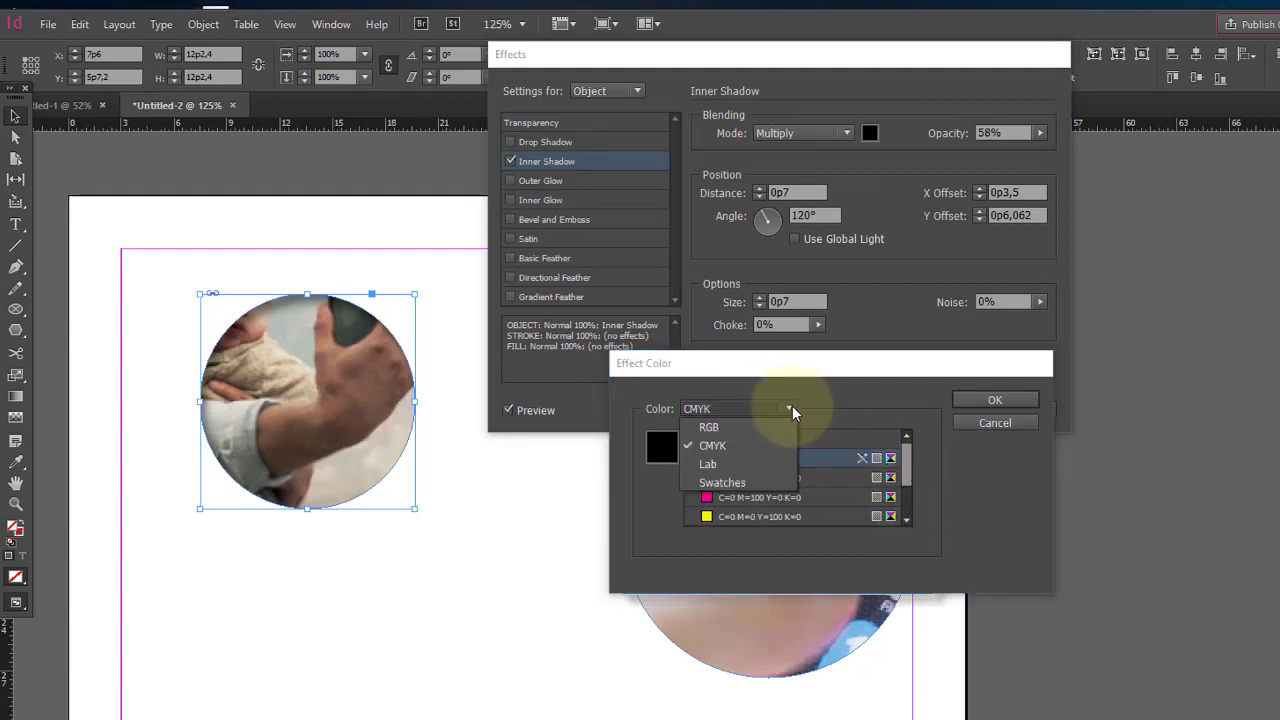
left_click(740, 425)
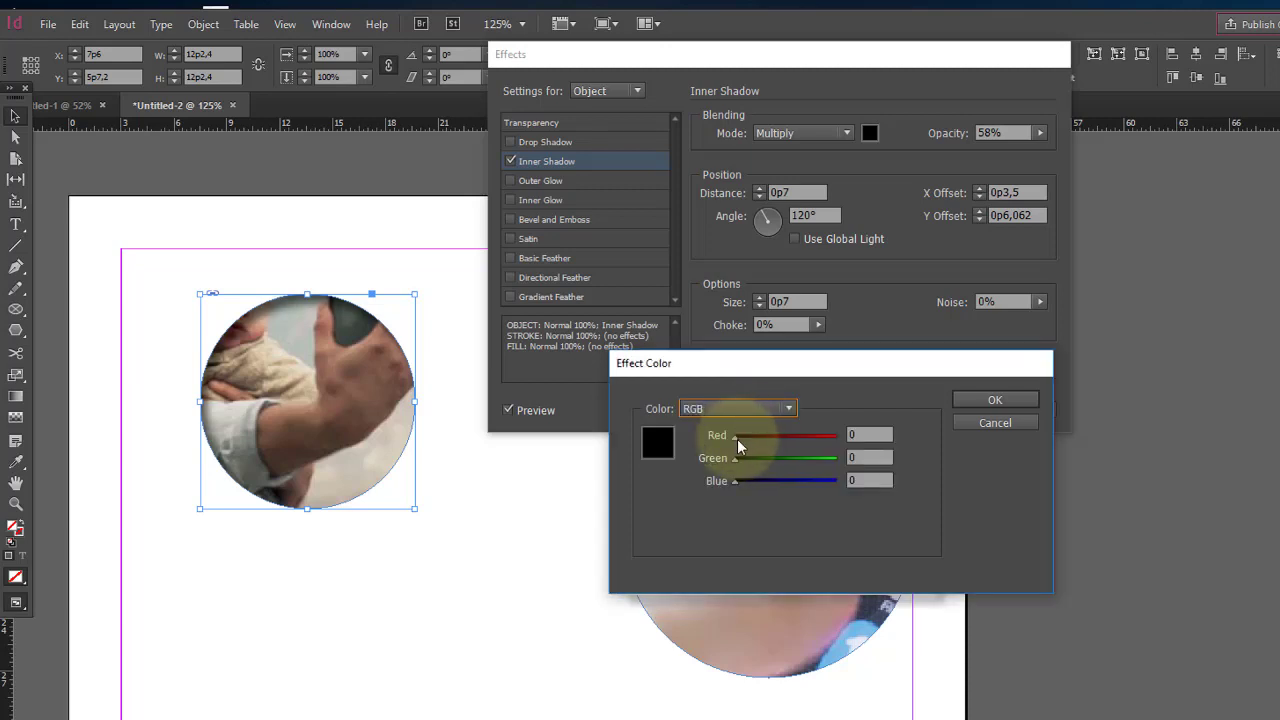
left_click_drag(737, 439, 820, 434)
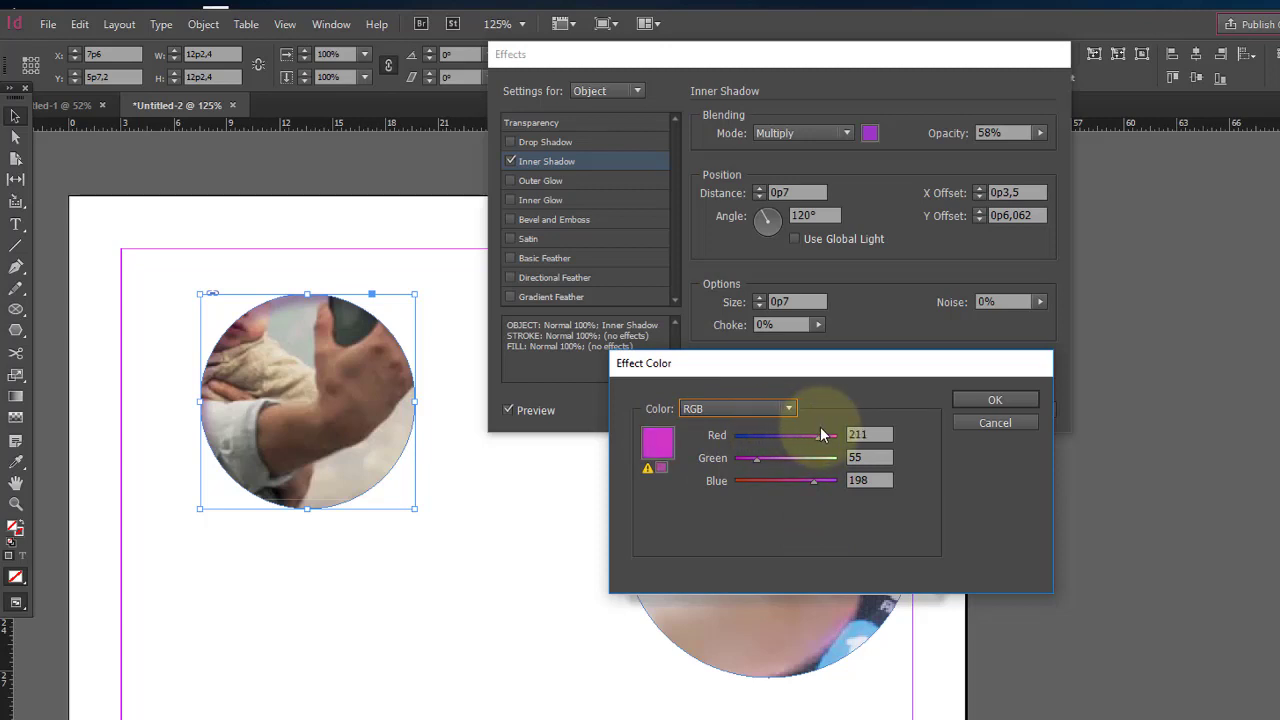
left_click_drag(771, 481, 748, 465)
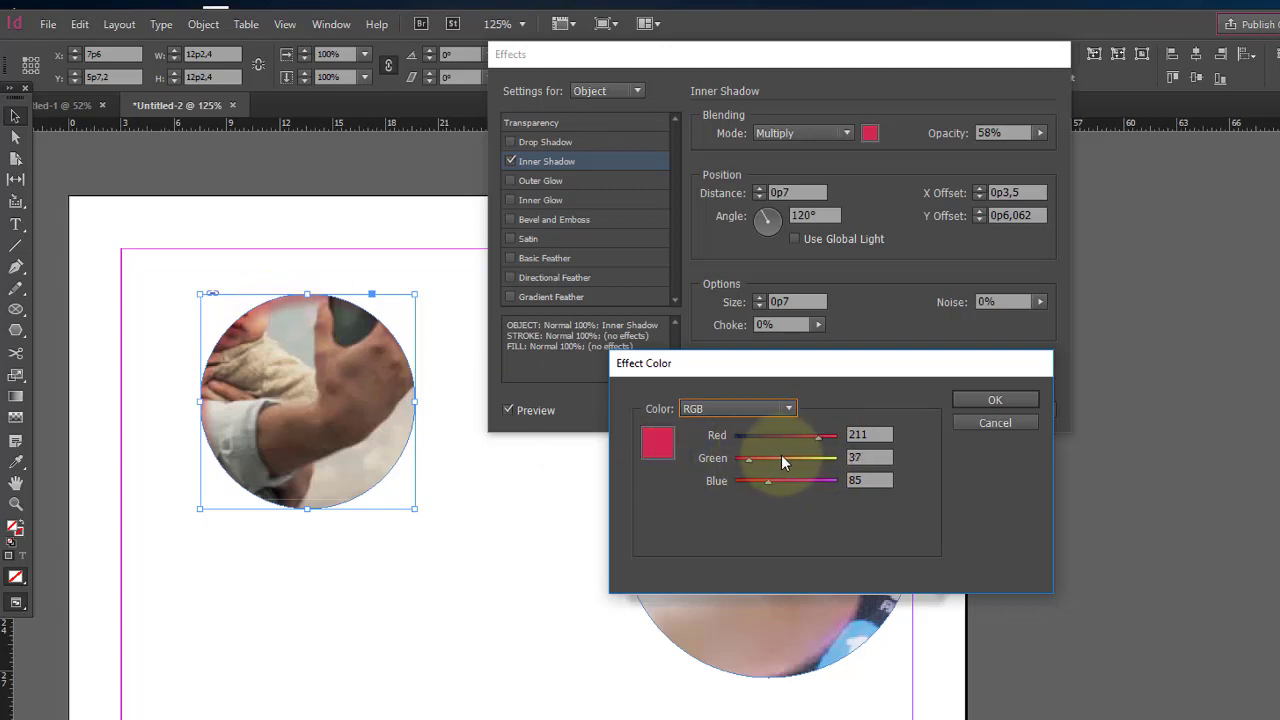
left_click_drag(800, 457, 822, 458)
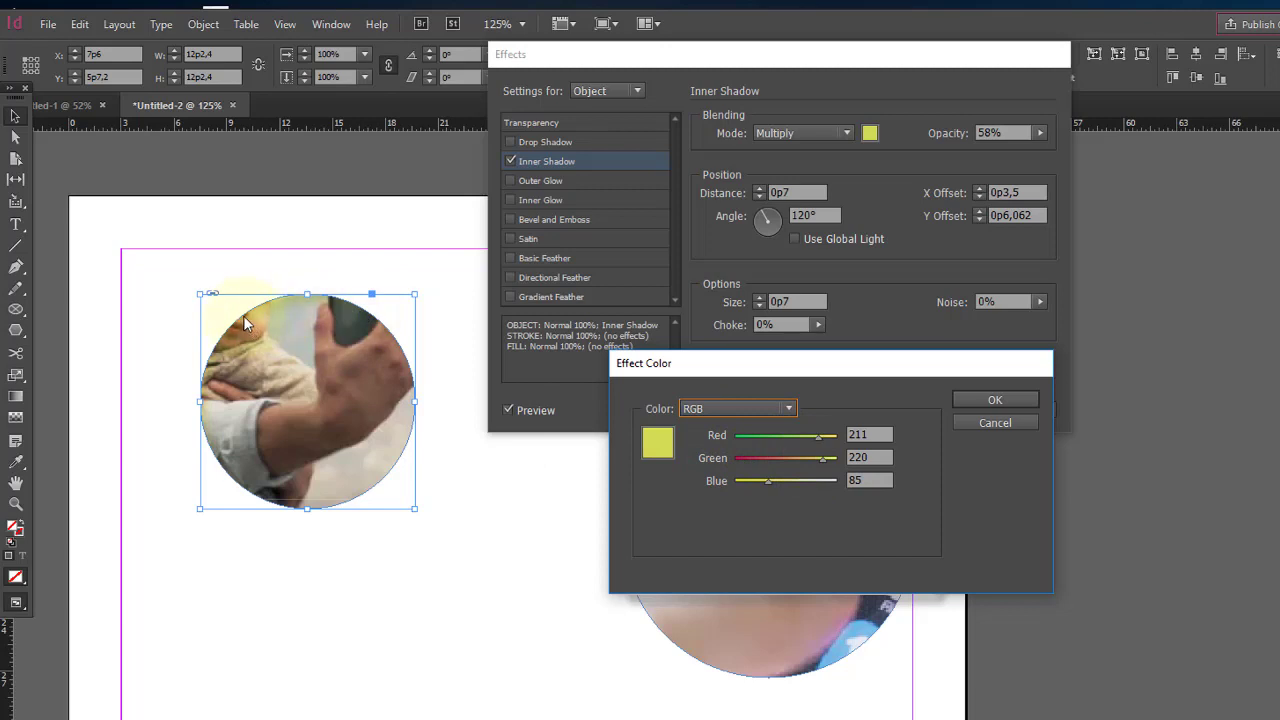
- Try a blue inner shadow colour with RGB values Red 48, Green 44 and Blue 251
left_click_drag(797, 436, 788, 490)
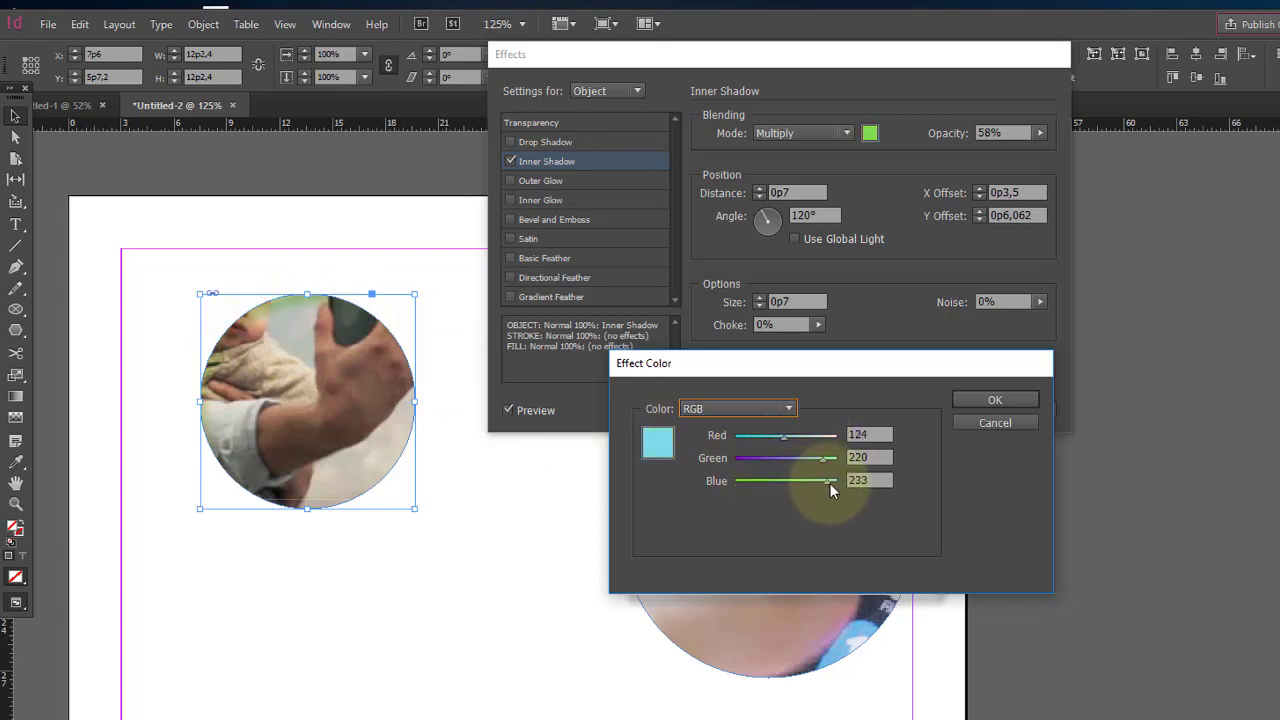
left_click(834, 481)
left_click_drag(821, 457, 752, 450)
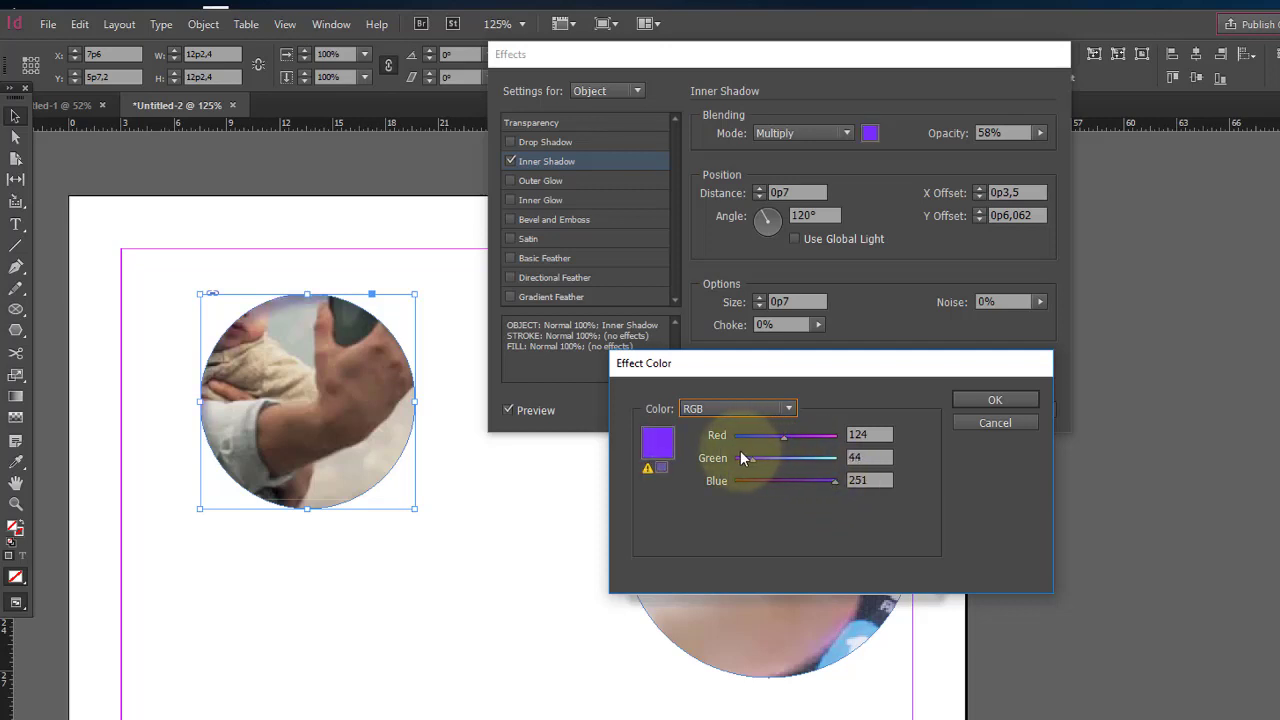
left_click_drag(788, 440, 760, 443)
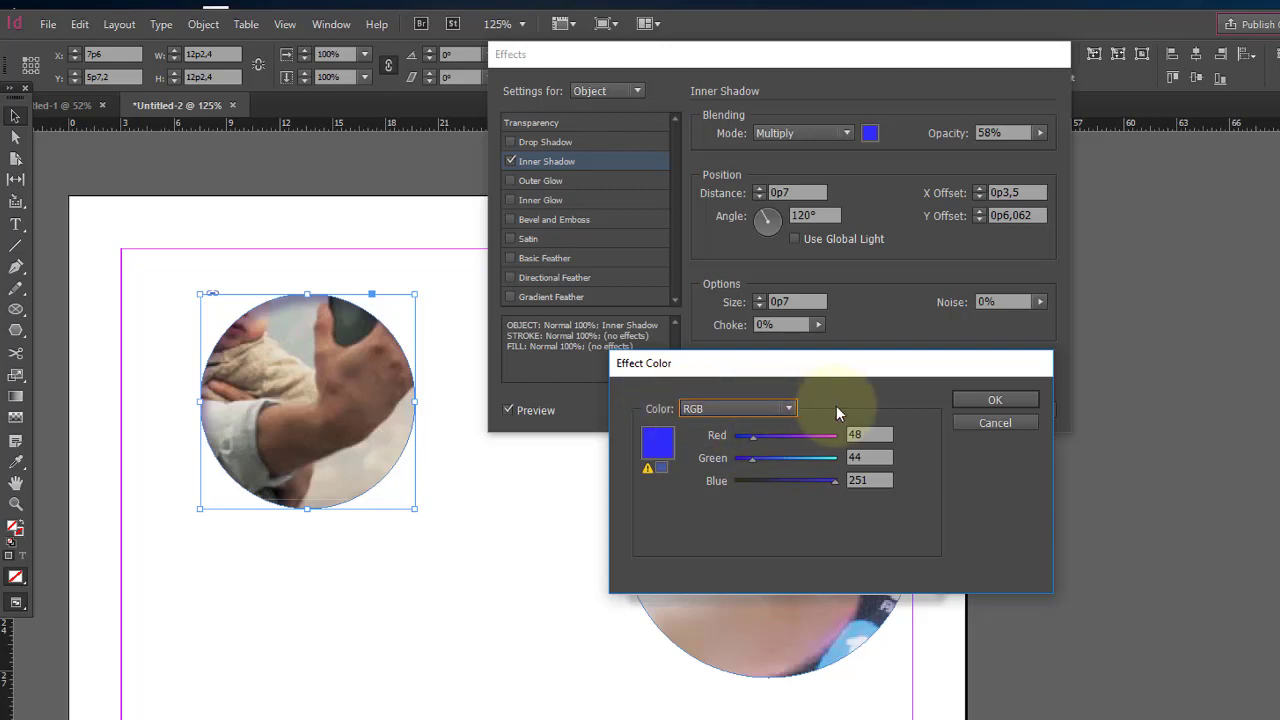
- Set the inner shadow colour in CMYK to Cyan 63%, Magenta 21%, Yellow 44% and Black 43%, and apply it
left_click(771, 406)
left_click(752, 450)
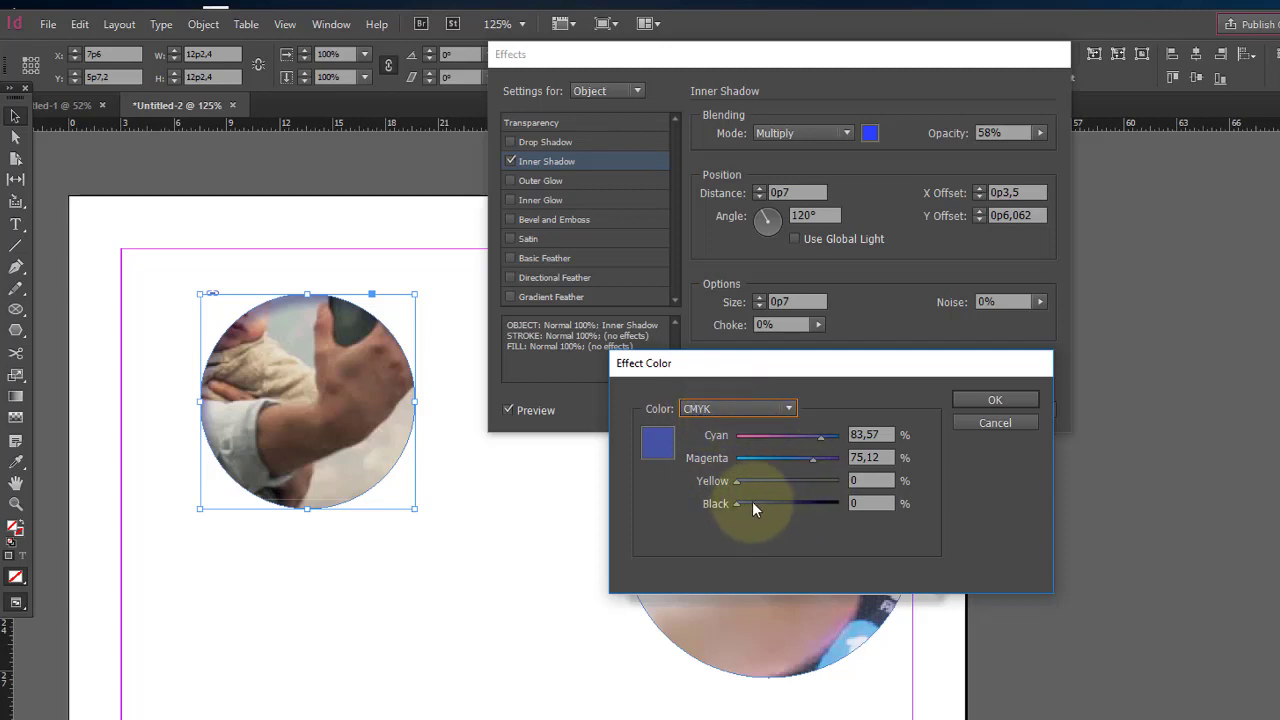
left_click_drag(753, 504, 780, 503)
left_click(778, 478)
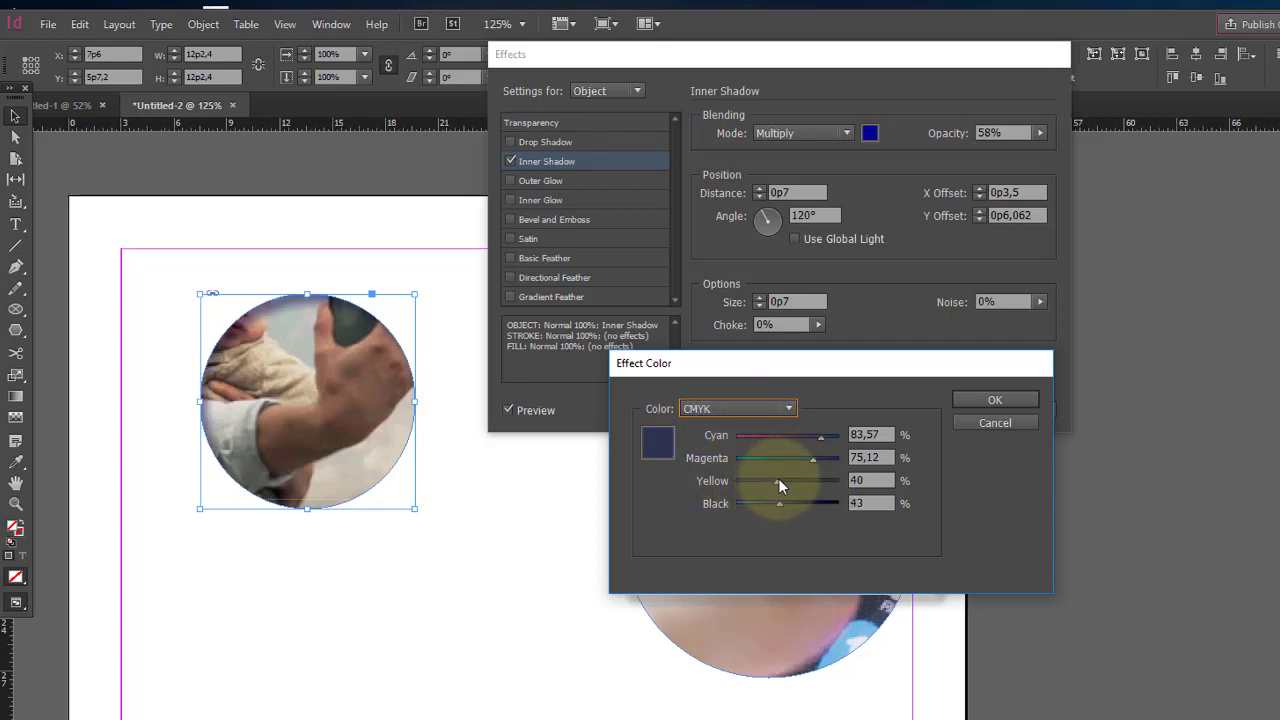
left_click_drag(810, 462, 801, 434)
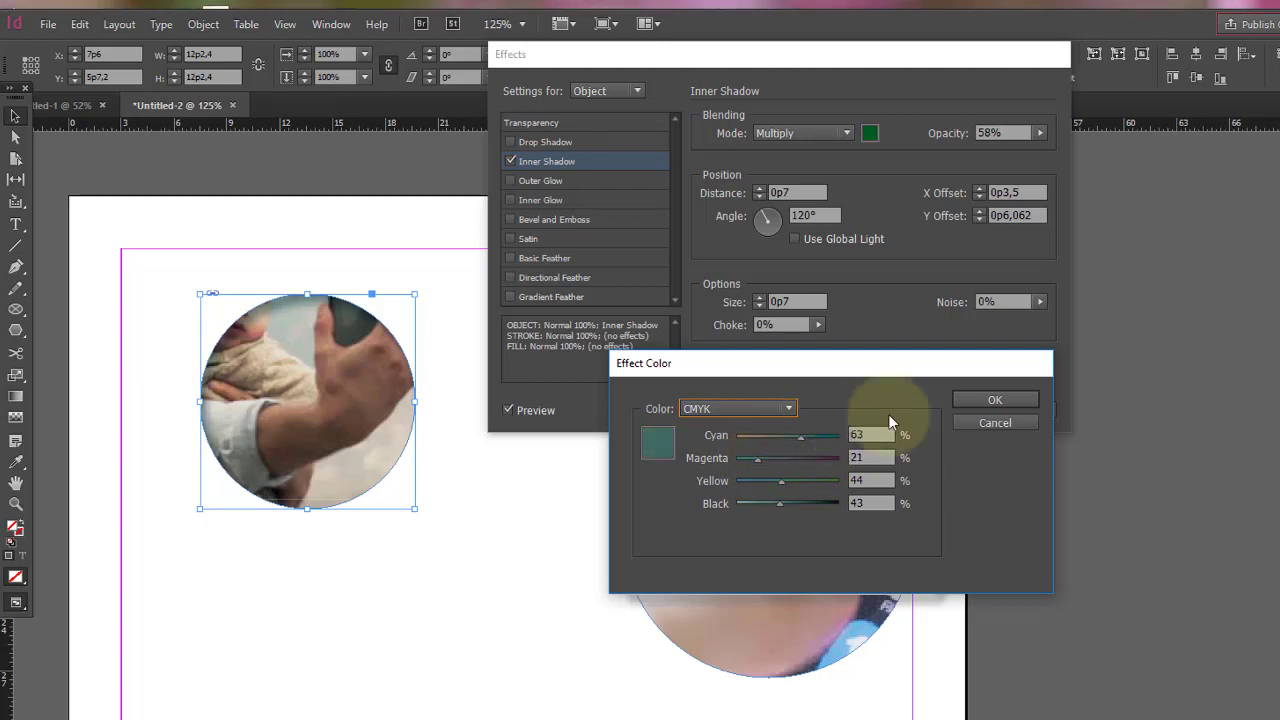
left_click(992, 402)
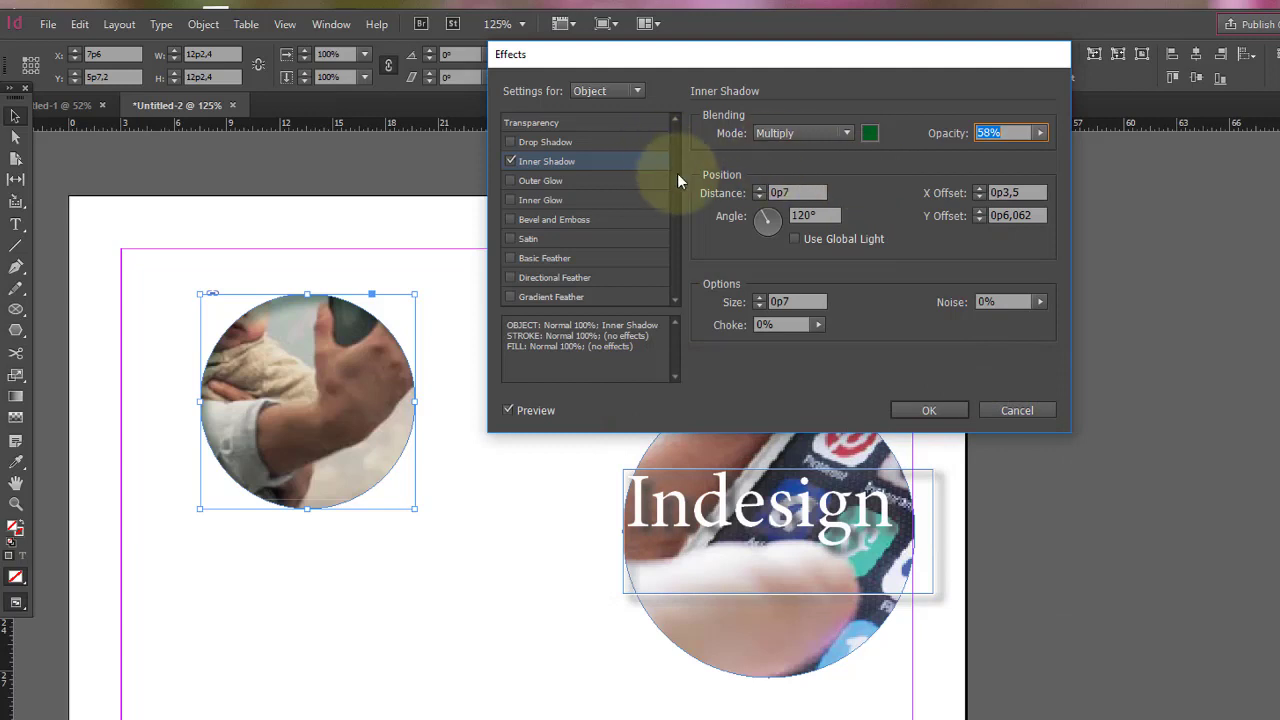
- Set the inner shadow's distance to 1p10 and its opacity to 35%
left_click(758, 188)
left_click(758, 188)
left_click(758, 188)
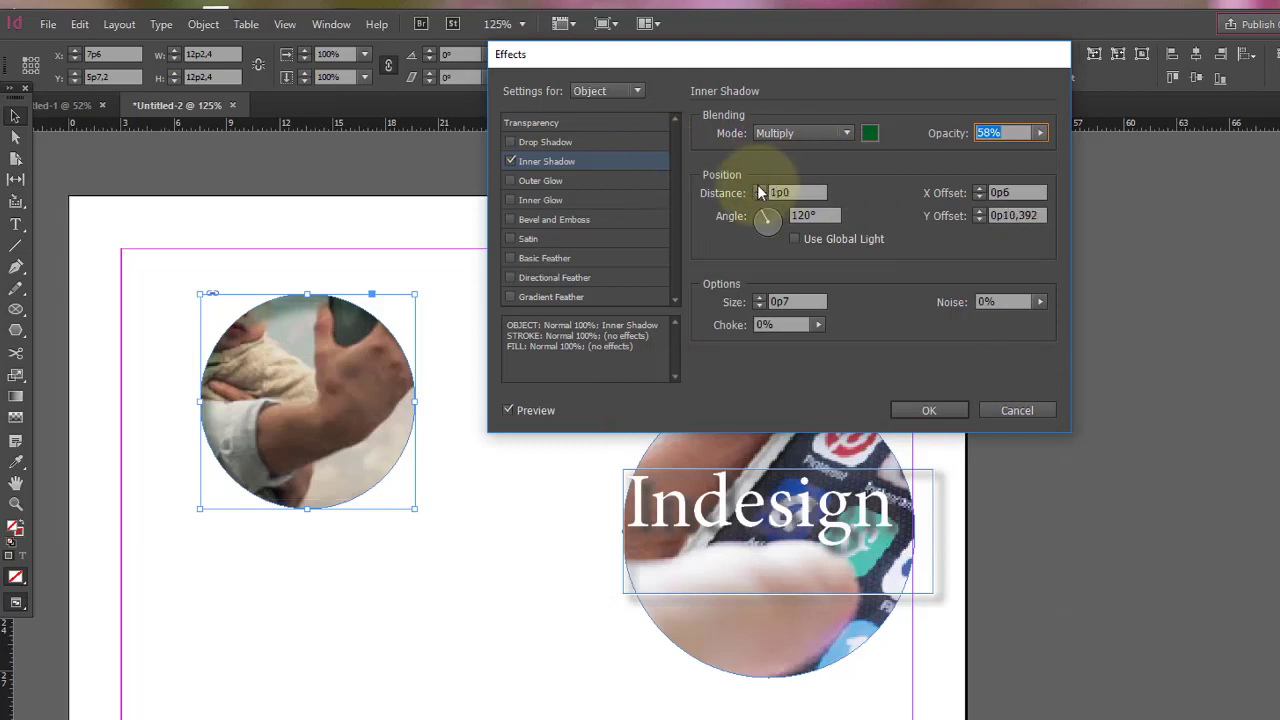
left_click(758, 188)
left_click(758, 188)
left_click(758, 188)
left_click(758, 188)
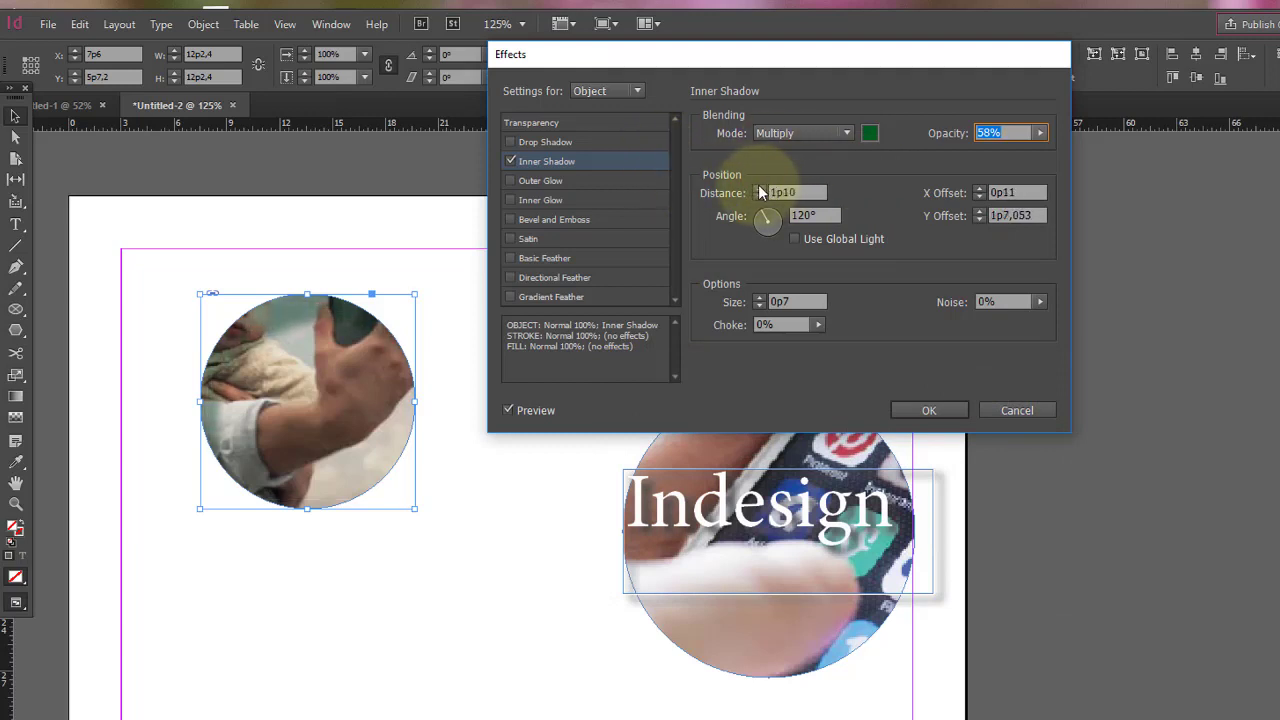
left_click(1040, 133)
left_click_drag(1020, 150, 988, 158)
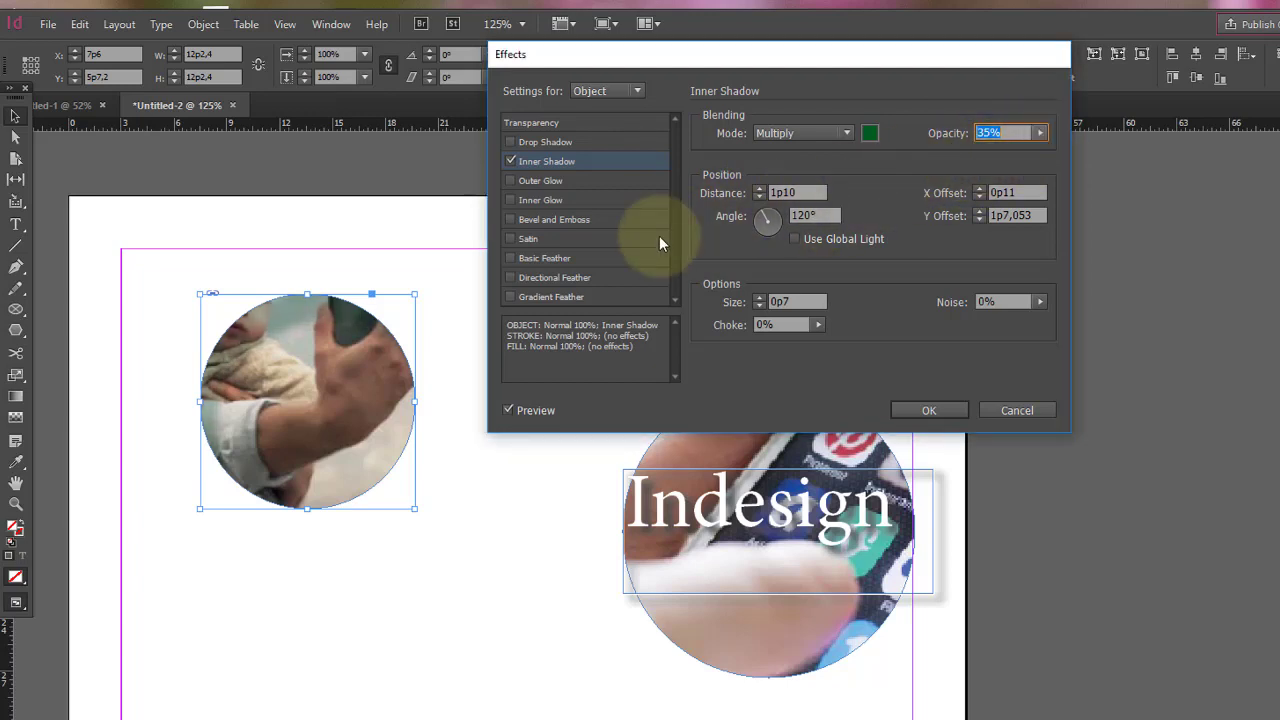
- Replace the hand picture's inner shadow with an outer glow in the [Black] swatch
left_click(538, 162)
left_click(511, 161)
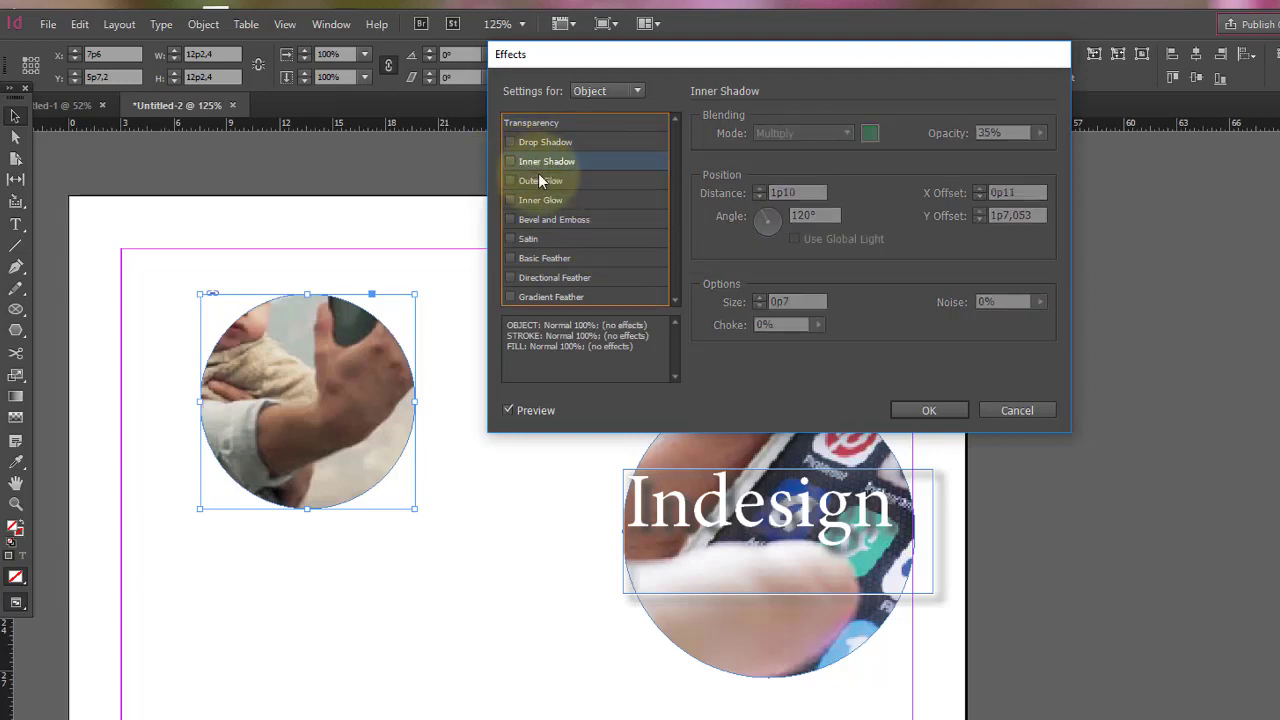
left_click(533, 182)
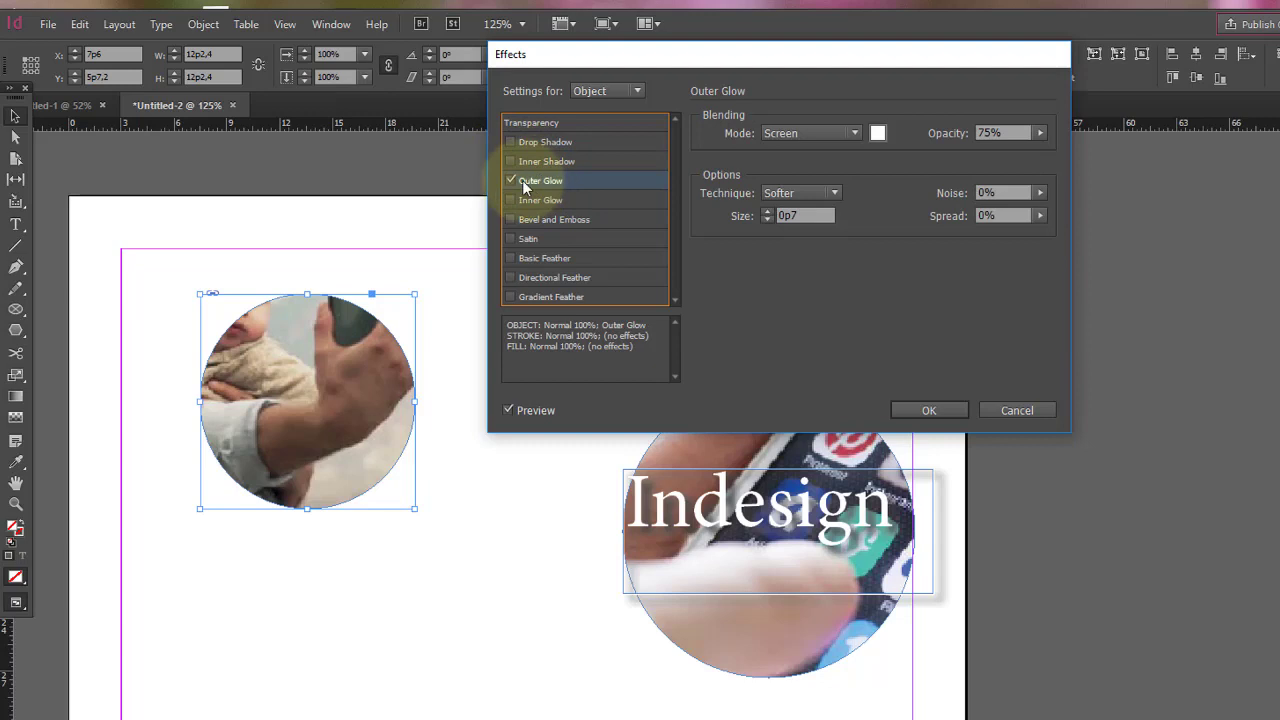
left_click(877, 133)
left_click(722, 456)
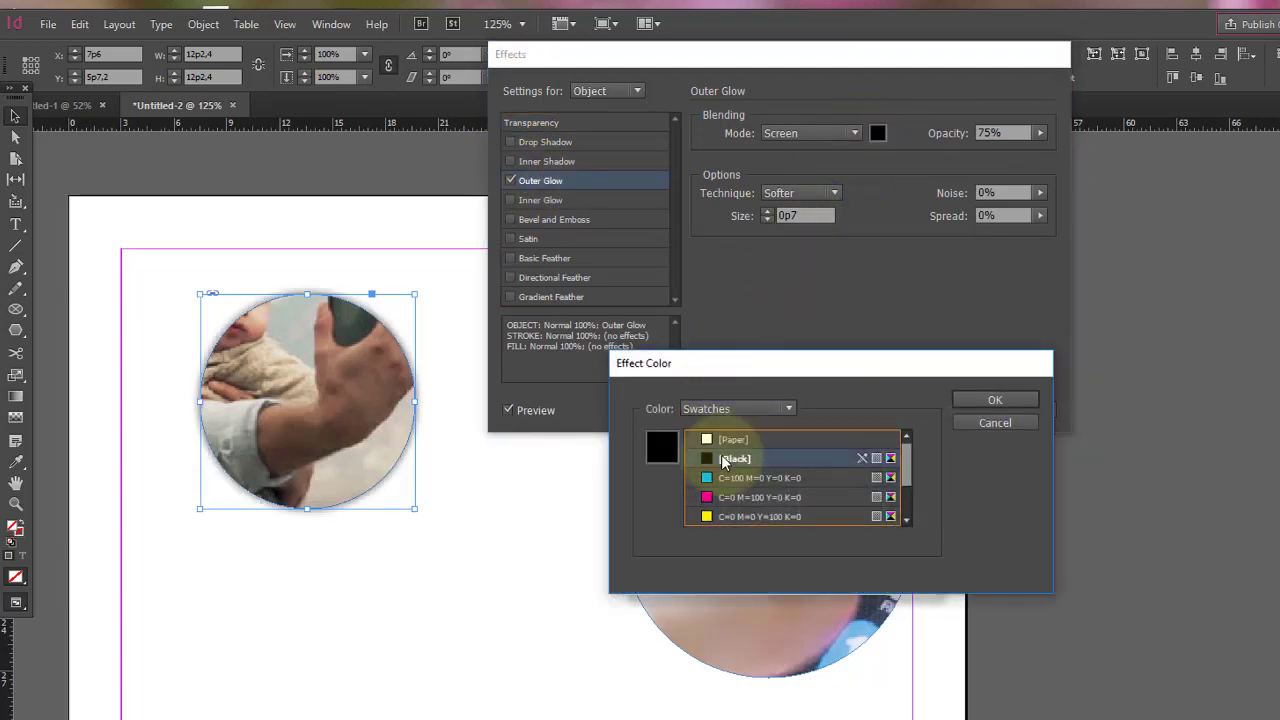
left_click(993, 400)
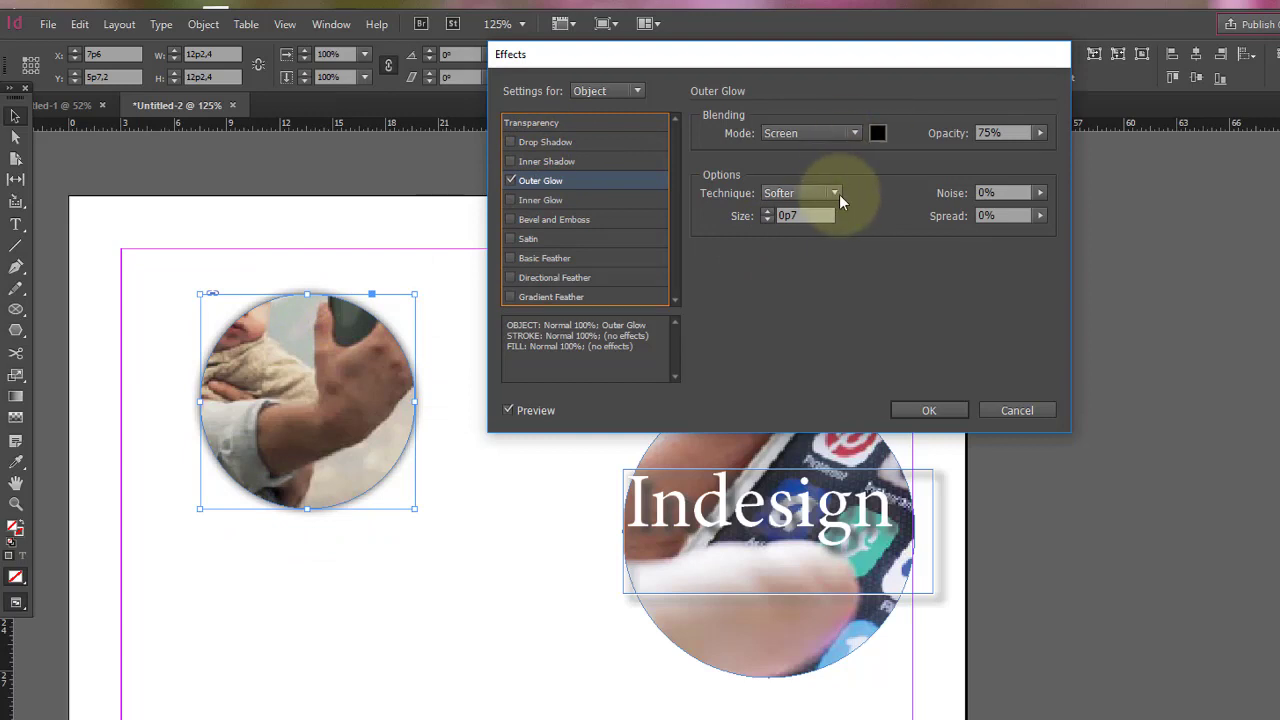
- Enlarge the outer glow around the hand picture to a size of 3p11
left_click(766, 211)
left_click(766, 211)
left_click(766, 211)
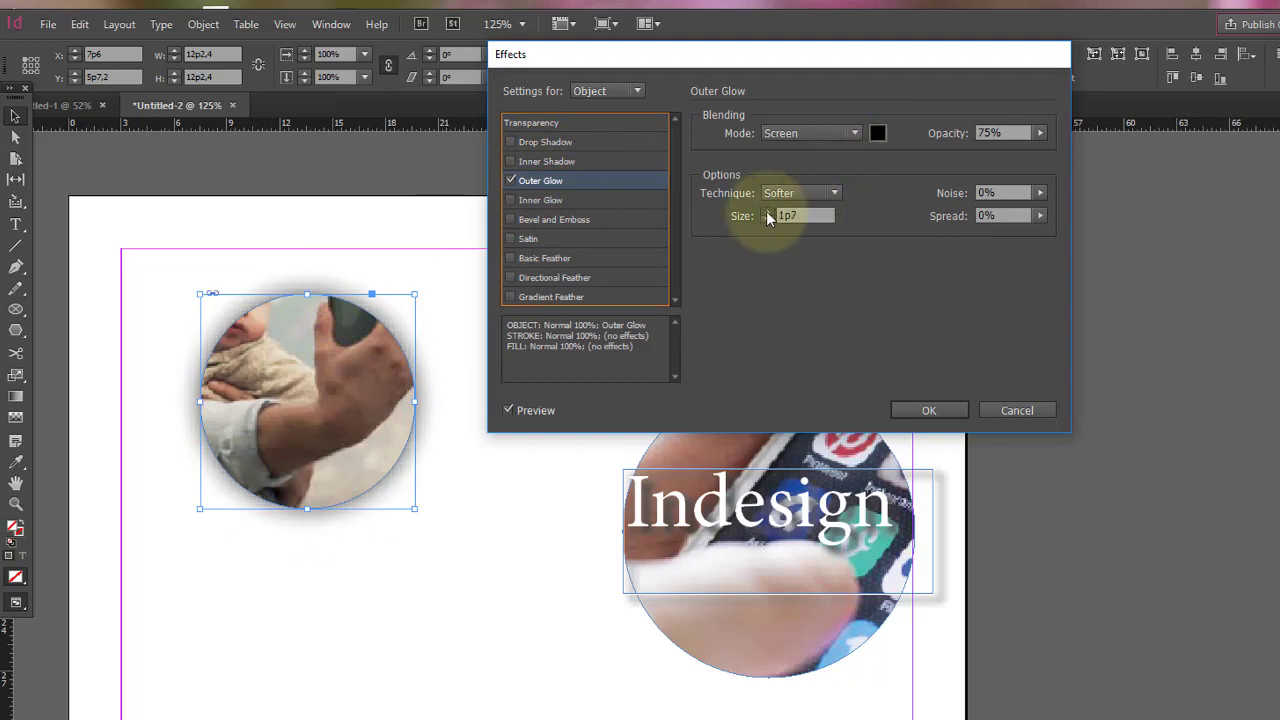
left_click(766, 211)
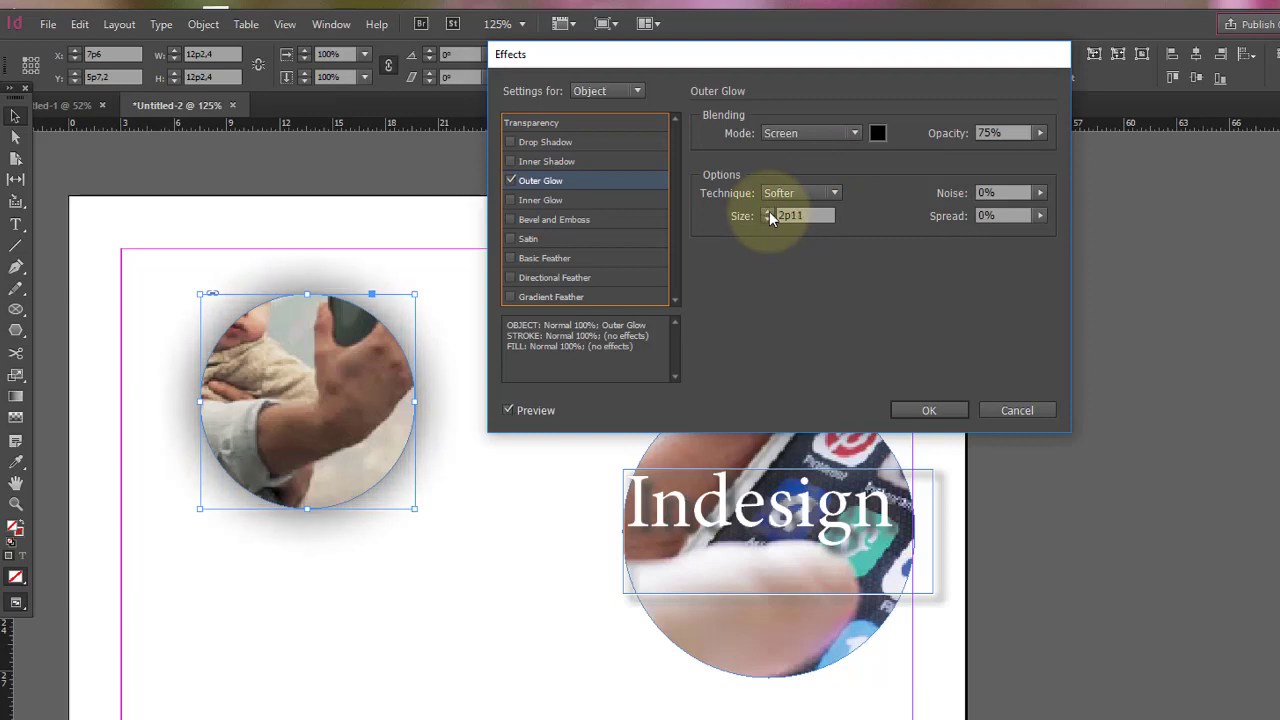
left_click(769, 211)
left_click(769, 211)
left_click(769, 211)
left_click(769, 211)
left_click(769, 211)
left_click(769, 211)
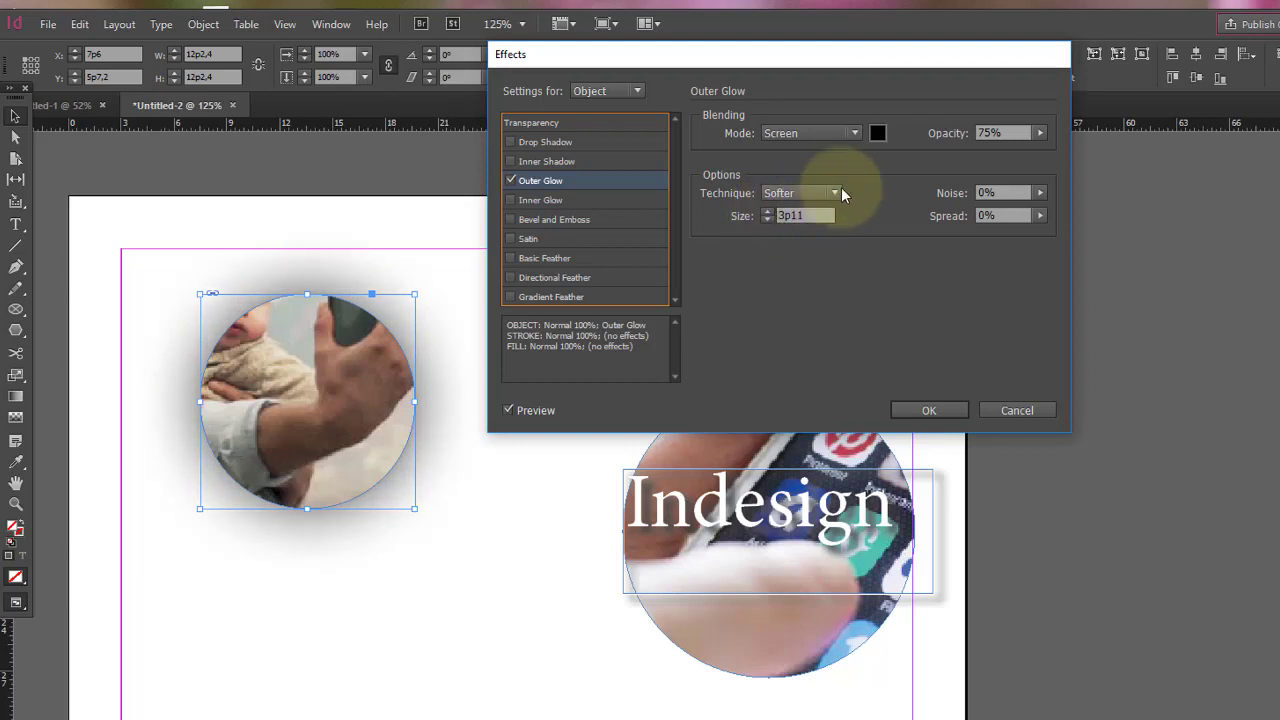
- Recolour the outer glow with the blue C=100 M=90 Y=10 K=0 swatch and set its opacity to 99%
left_click(877, 133)
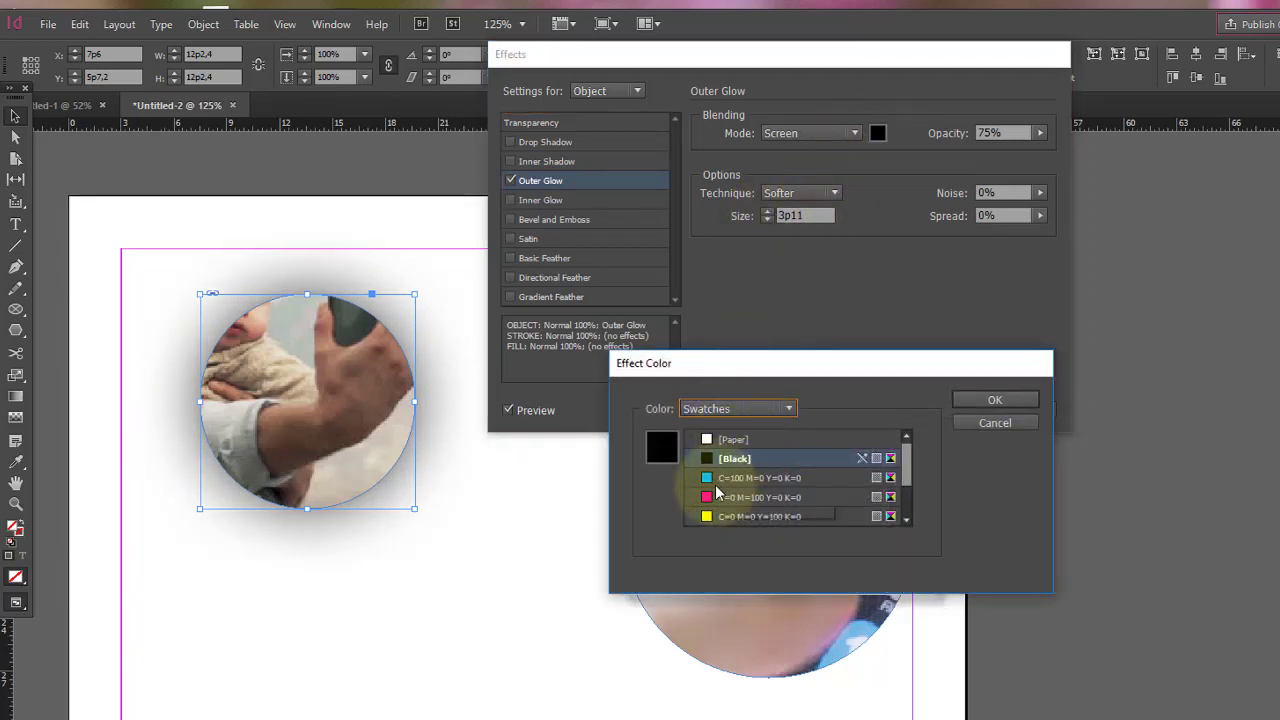
left_click_drag(905, 475, 905, 517)
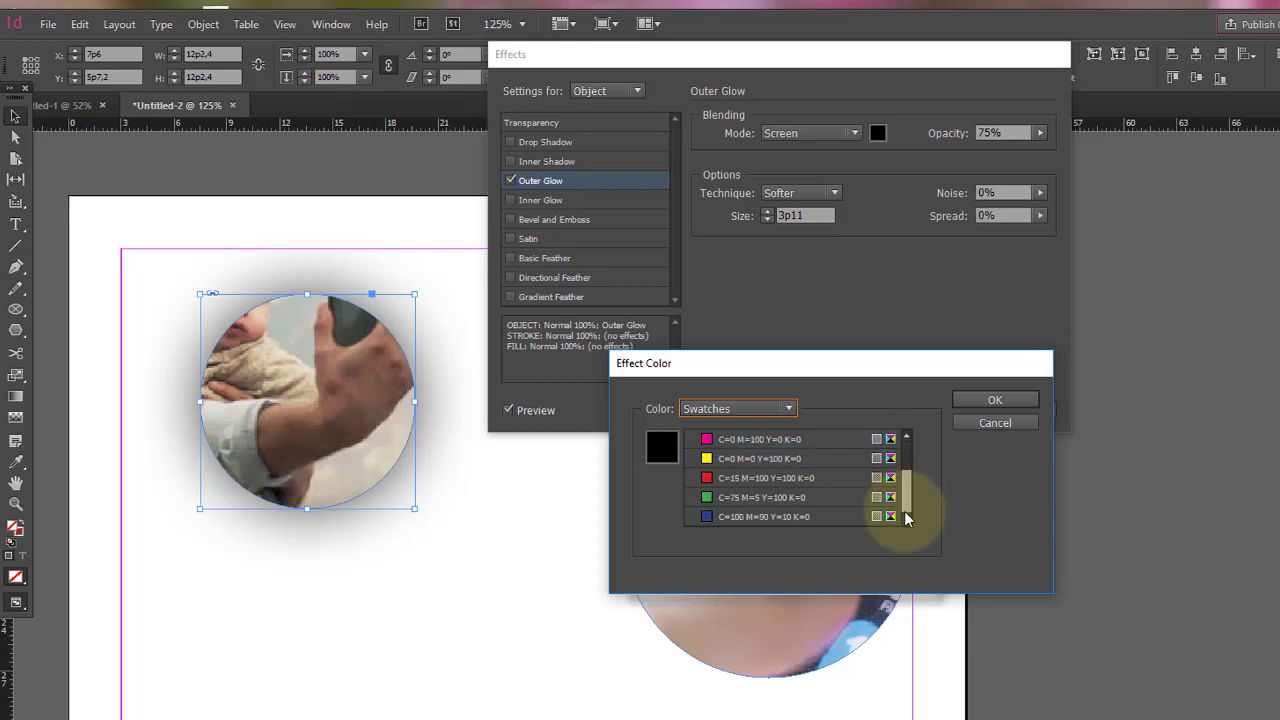
left_click(751, 516)
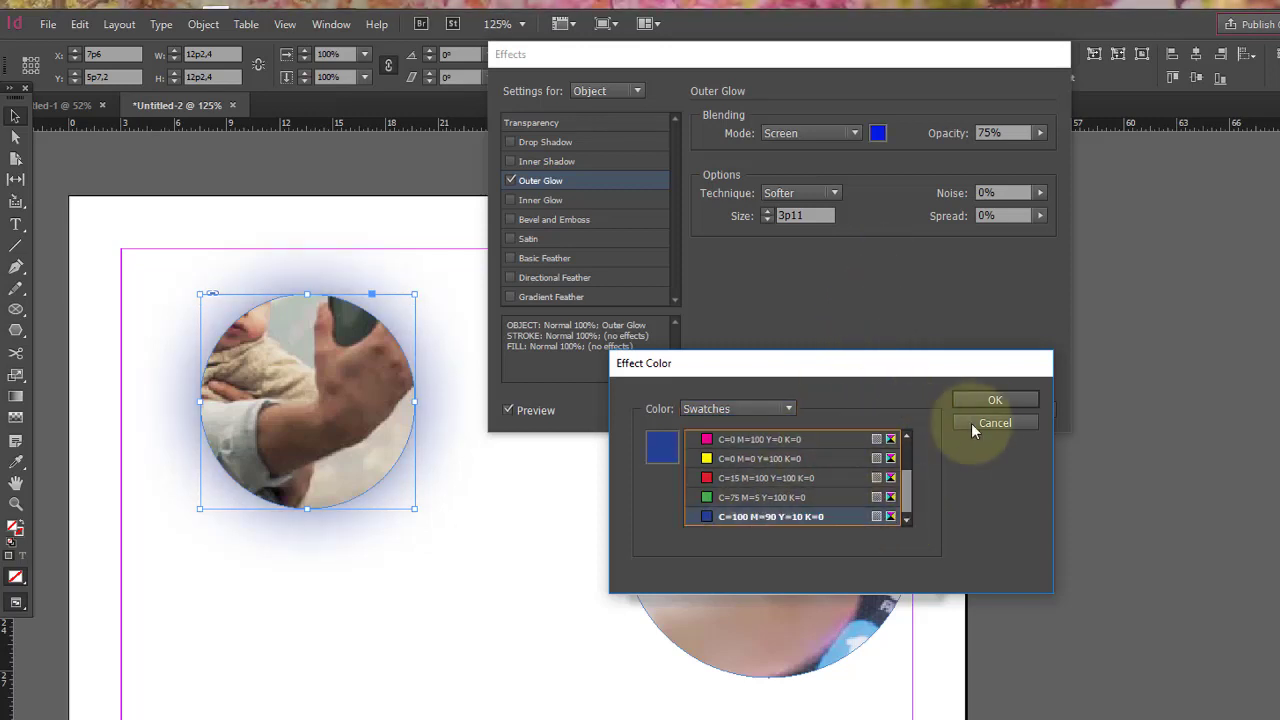
left_click(986, 401)
left_click_drag(1042, 133, 1038, 171)
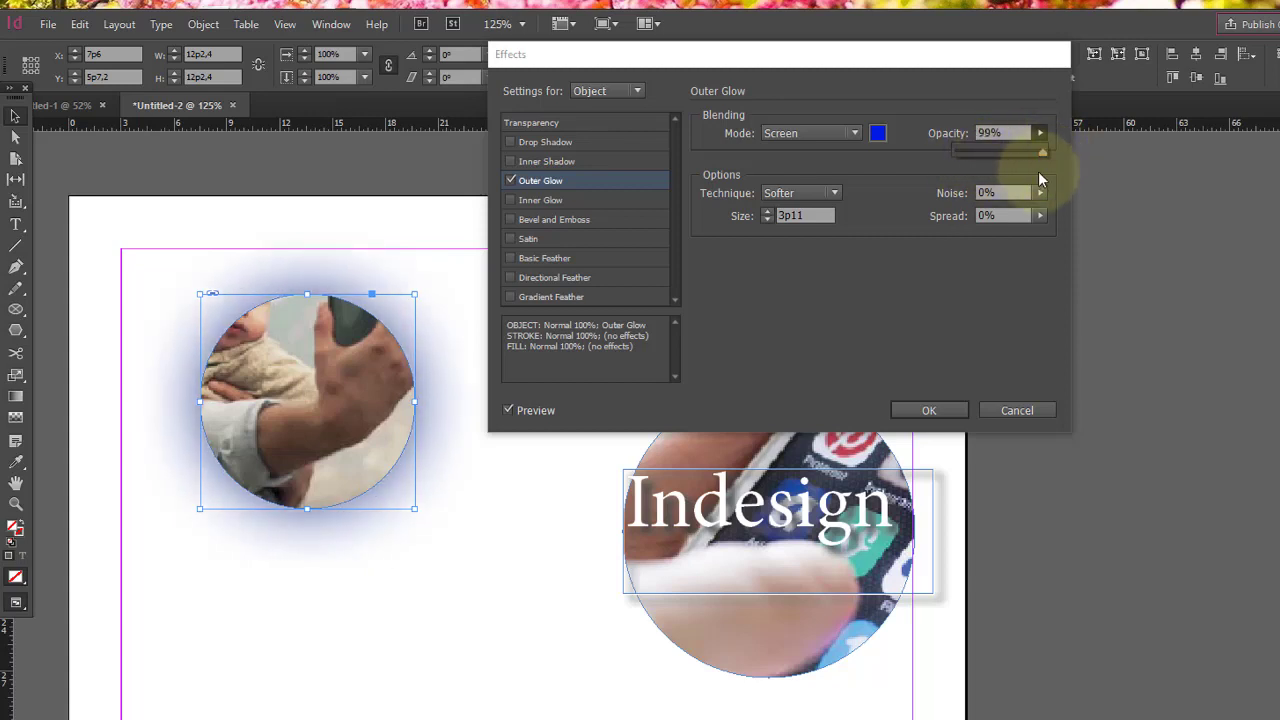
- Compare the Precise and Softer techniques on the outer glow, ending with Softer
left_click(821, 186)
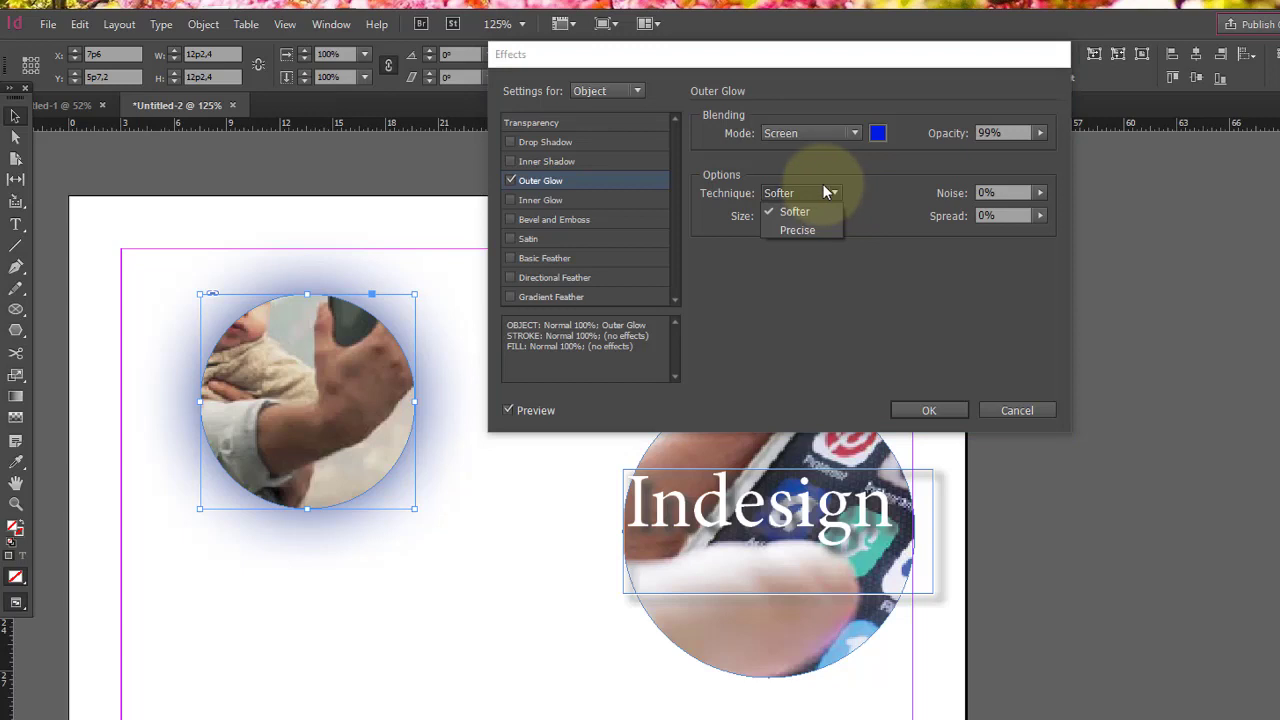
left_click(819, 228)
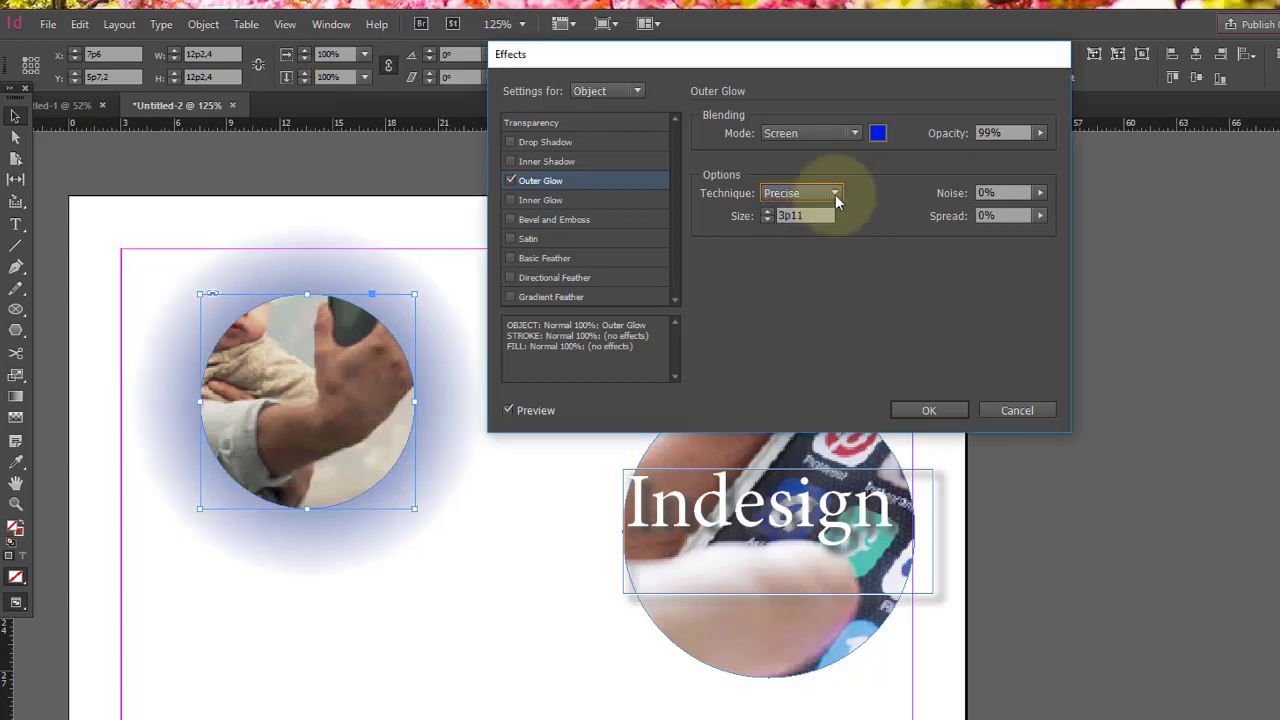
left_click(822, 195)
left_click(822, 210)
left_click(828, 195)
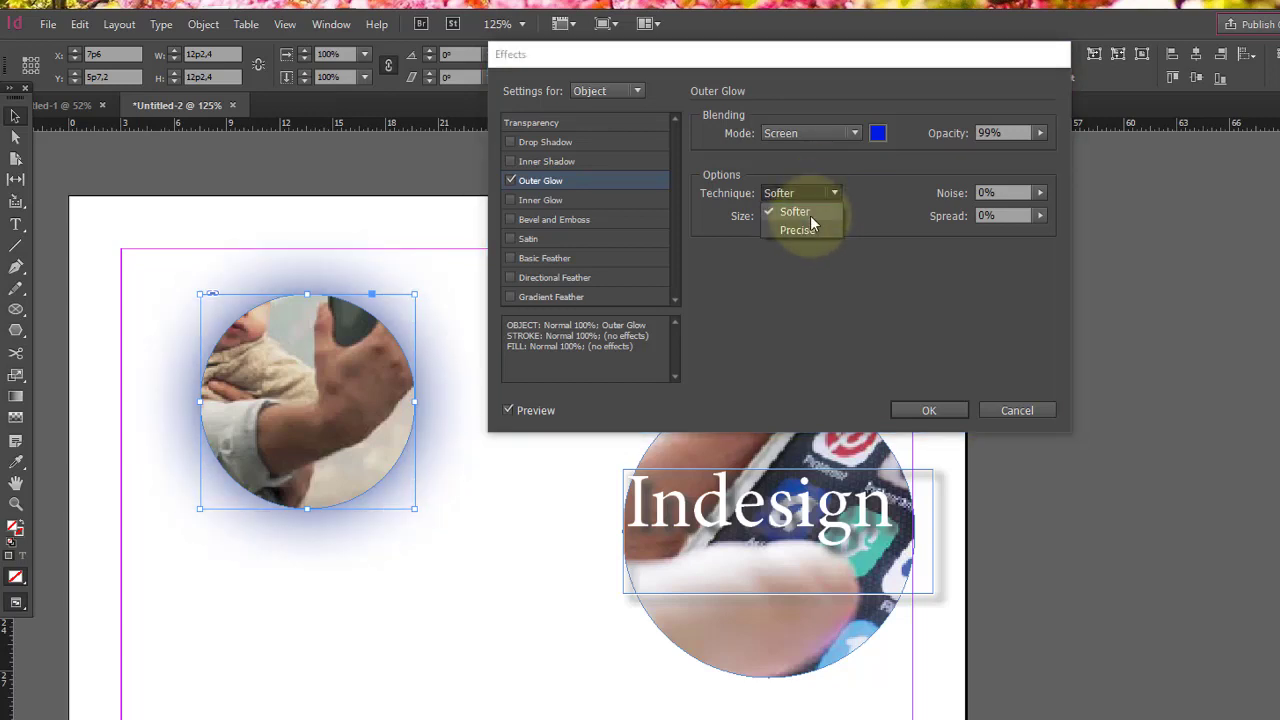
left_click(812, 229)
left_click(829, 194)
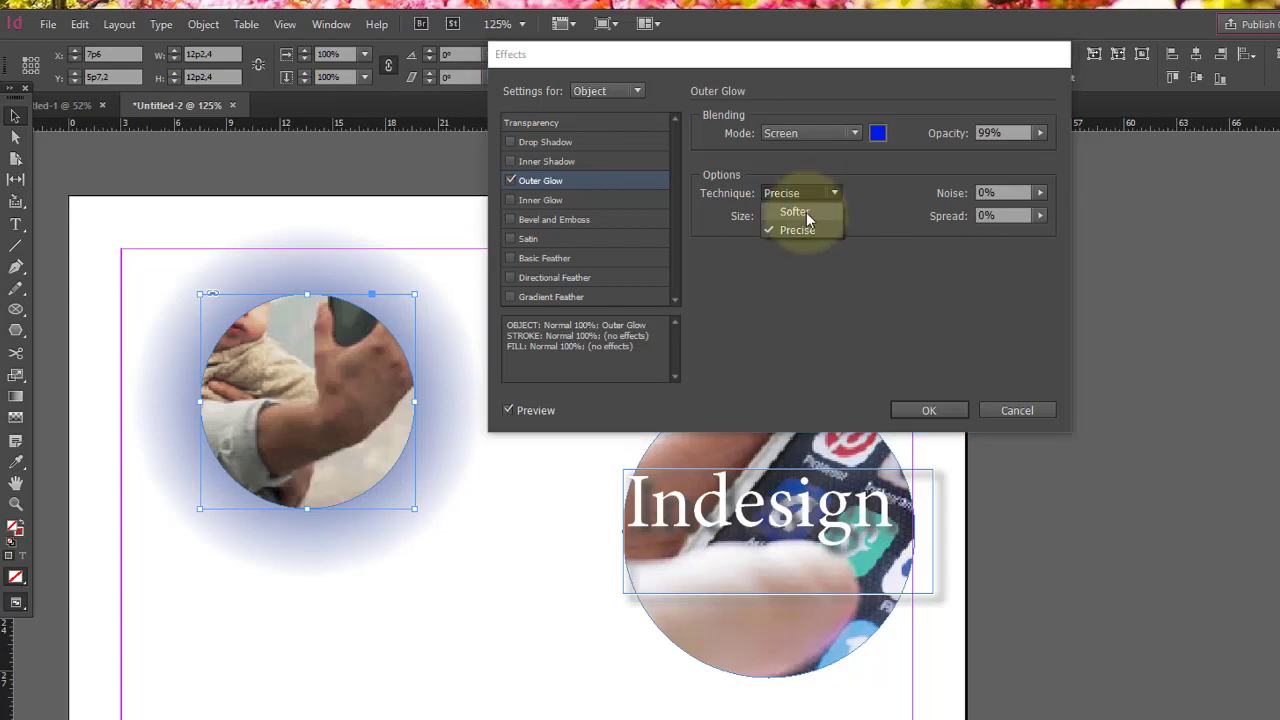
left_click(806, 213)
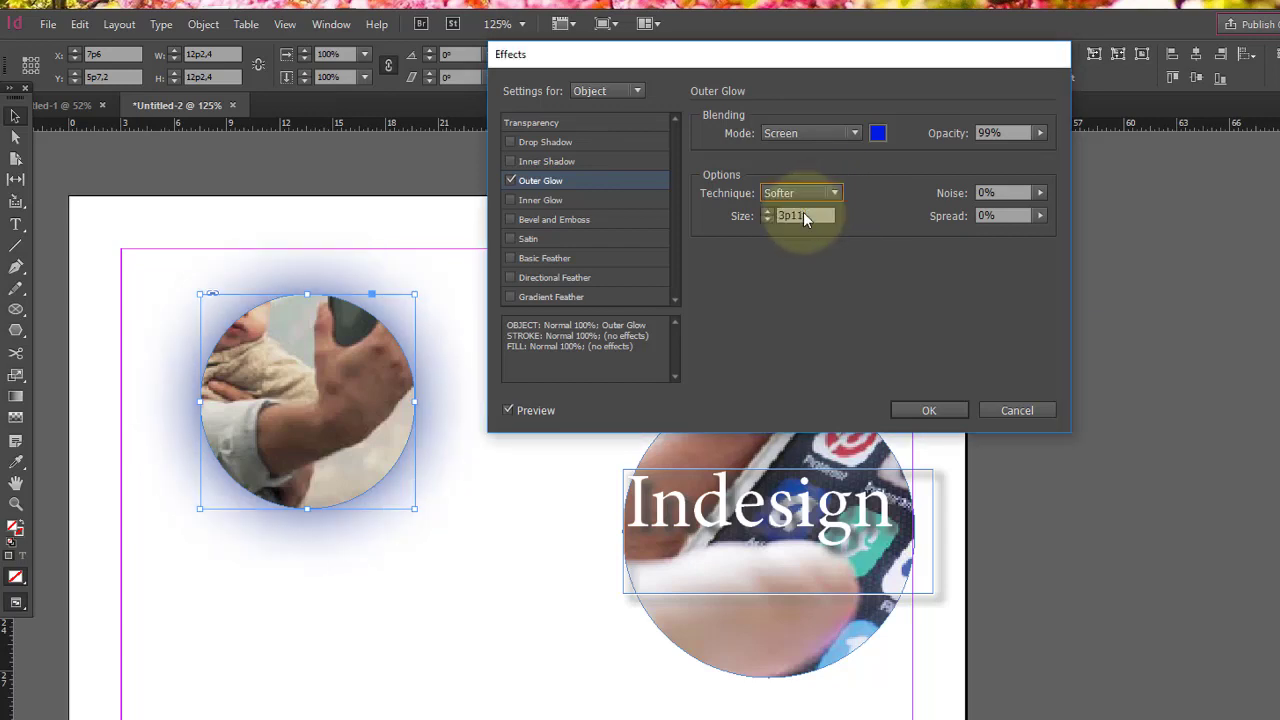
- Replace the hand picture's outer glow with an inner glow
left_click(528, 201)
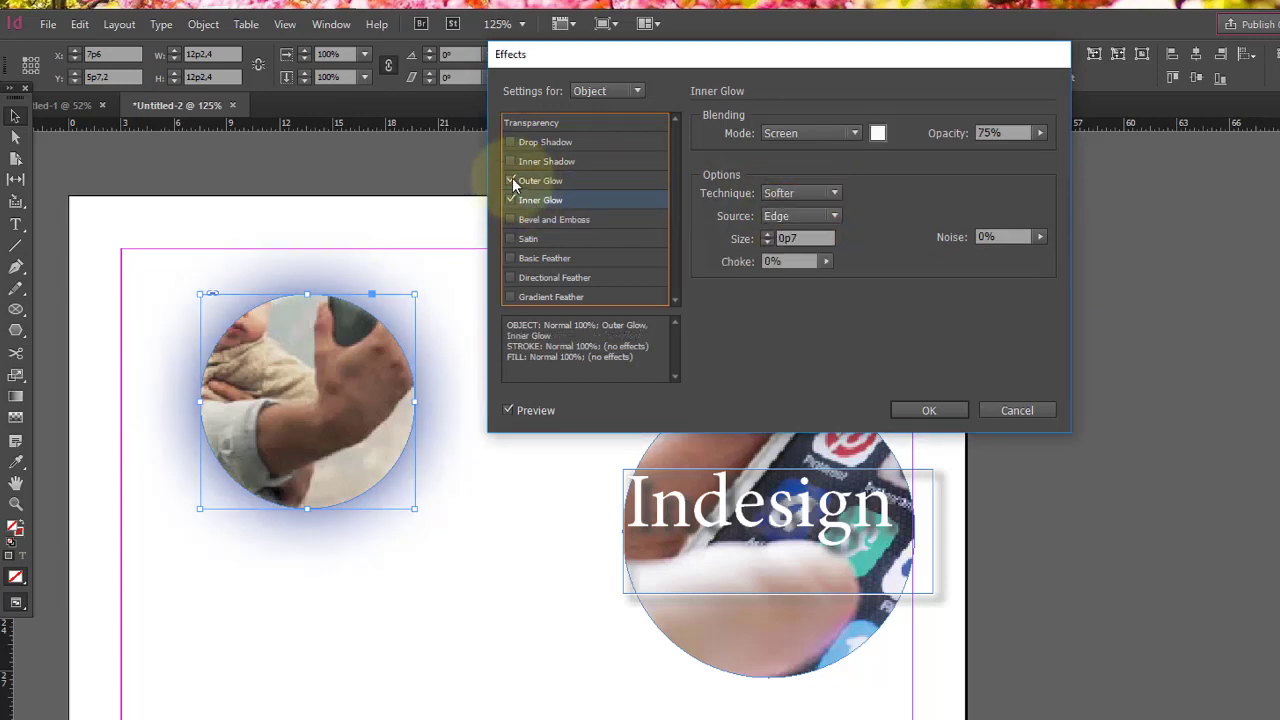
left_click(511, 181)
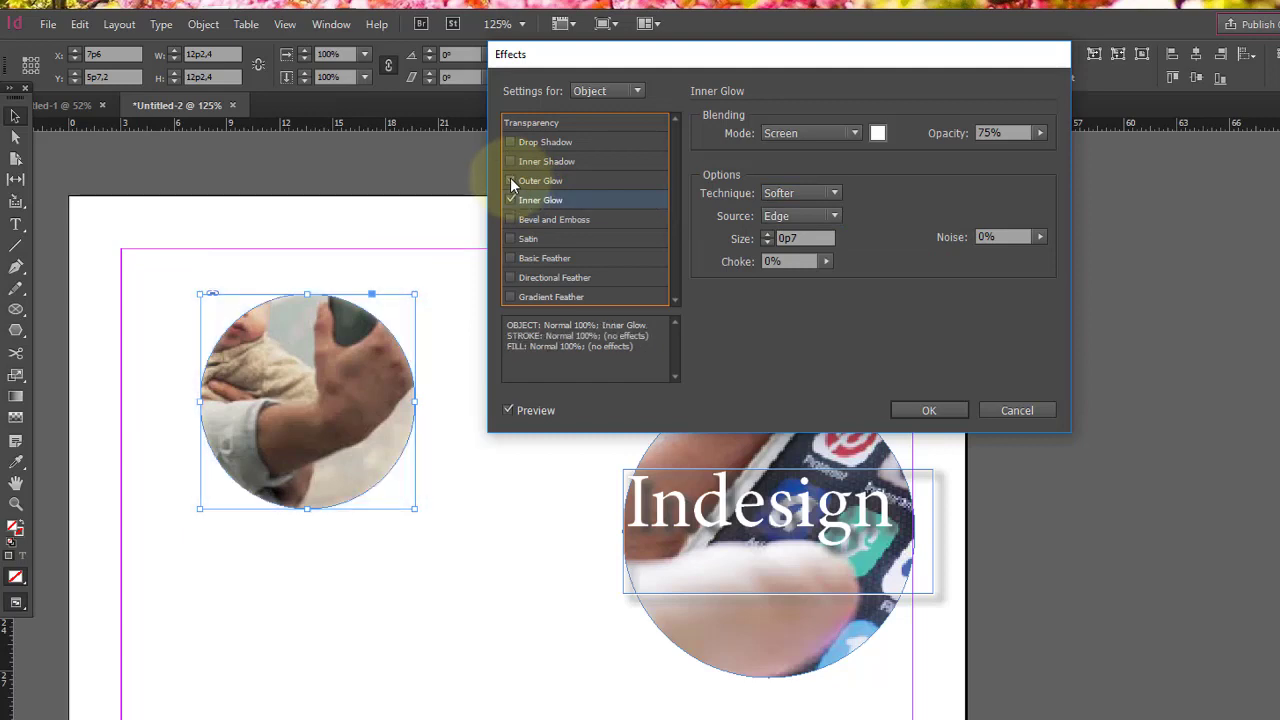
- Enlarge the inner glow to a size of 1p6 and recolour it with the cyan C=100 M=0 Y=0 K=0 swatch
left_click(768, 236)
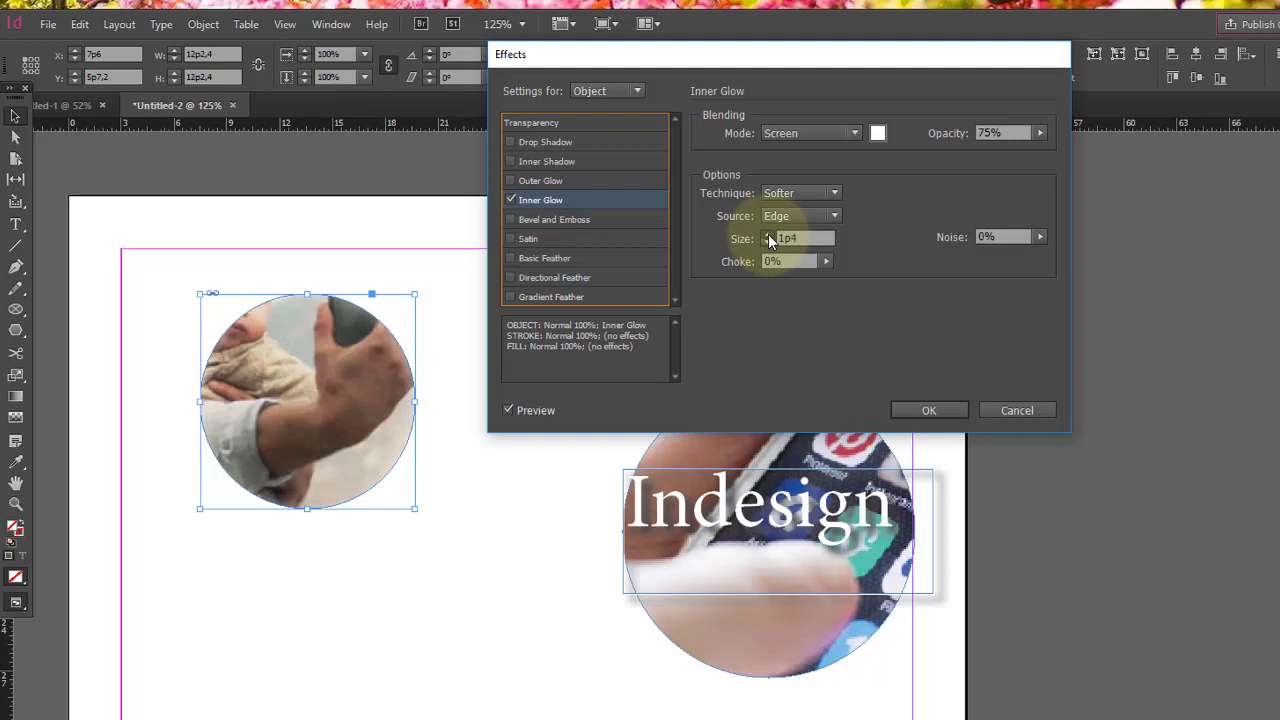
left_click(877, 133)
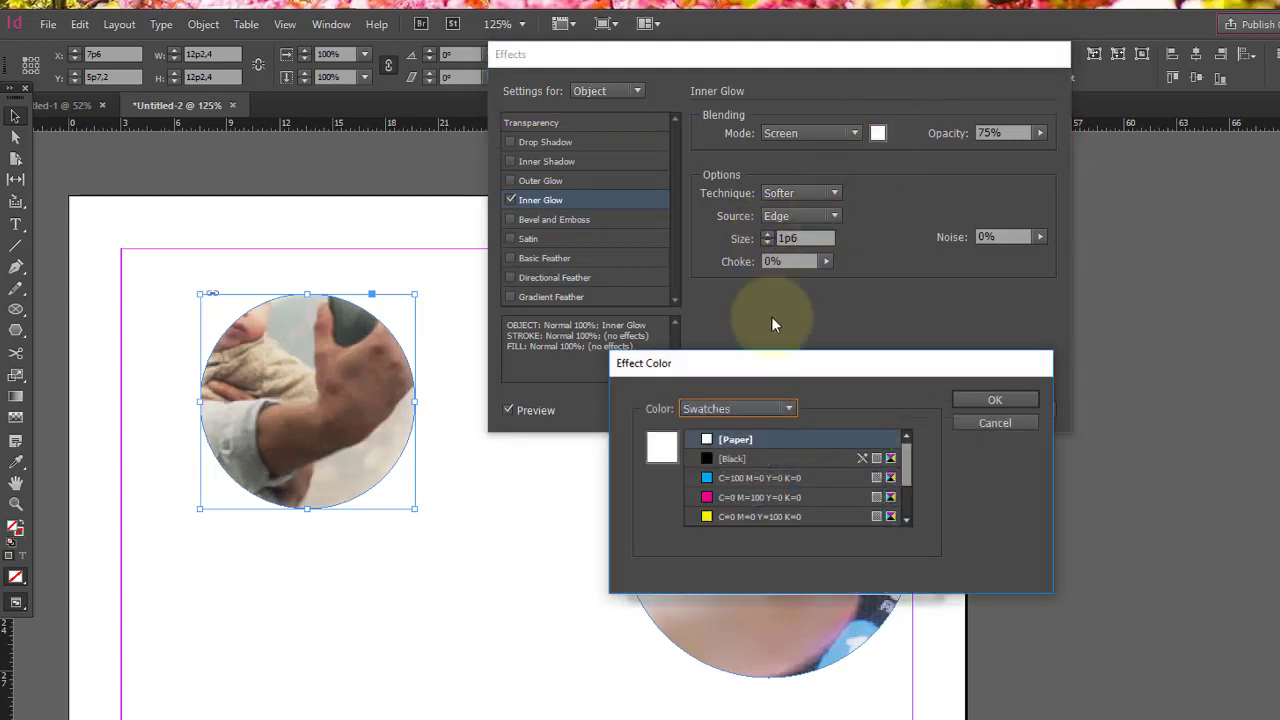
left_click(728, 478)
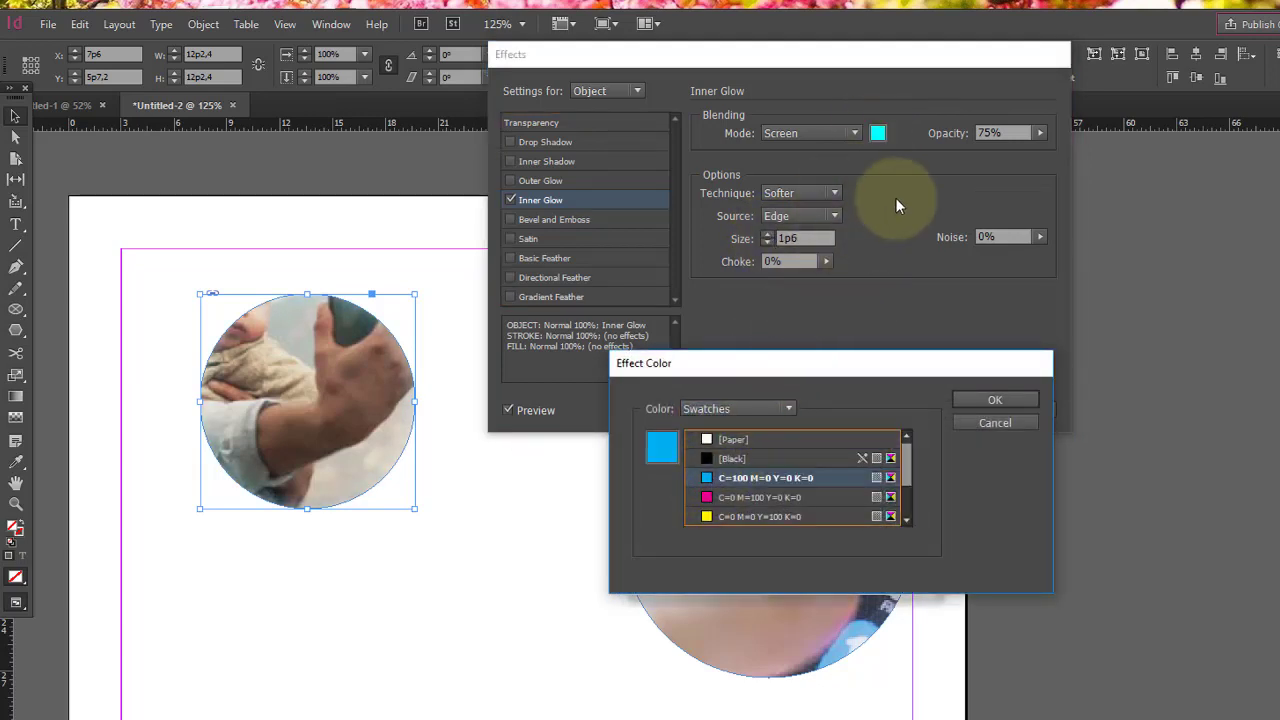
left_click(973, 397)
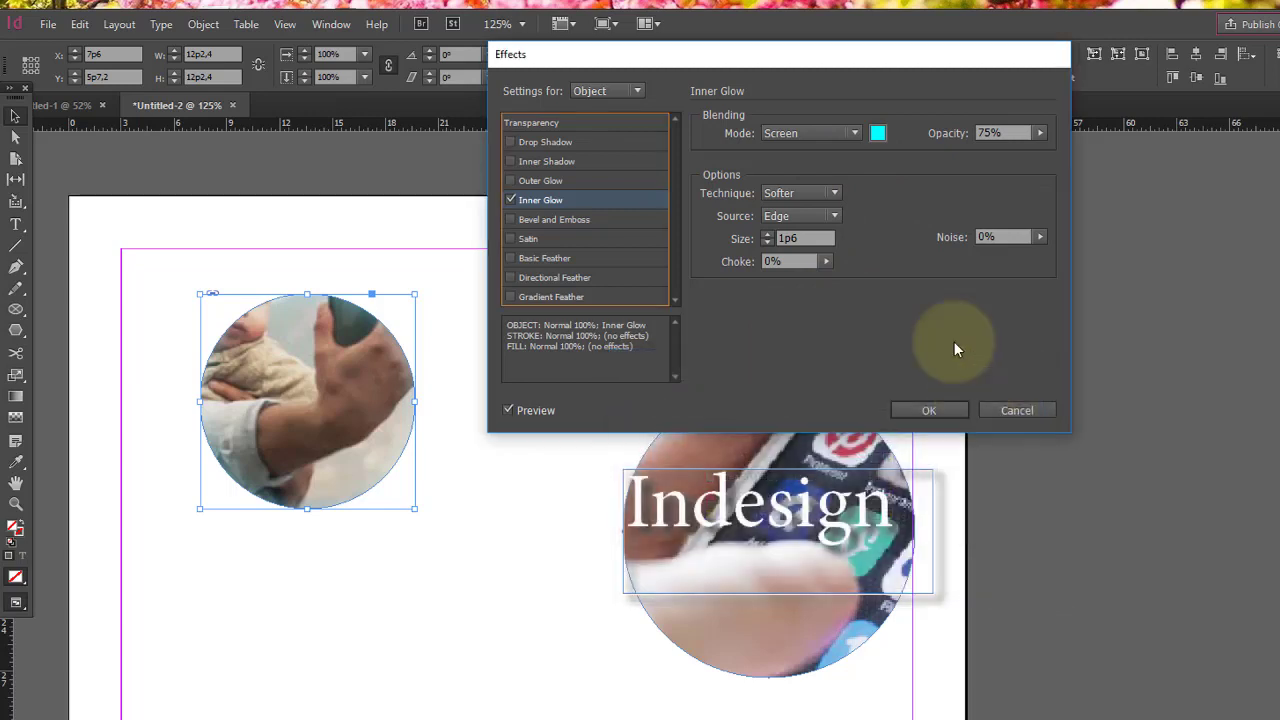
- Set the blending mode of the hand picture's inner glow to Normal
left_click(840, 132)
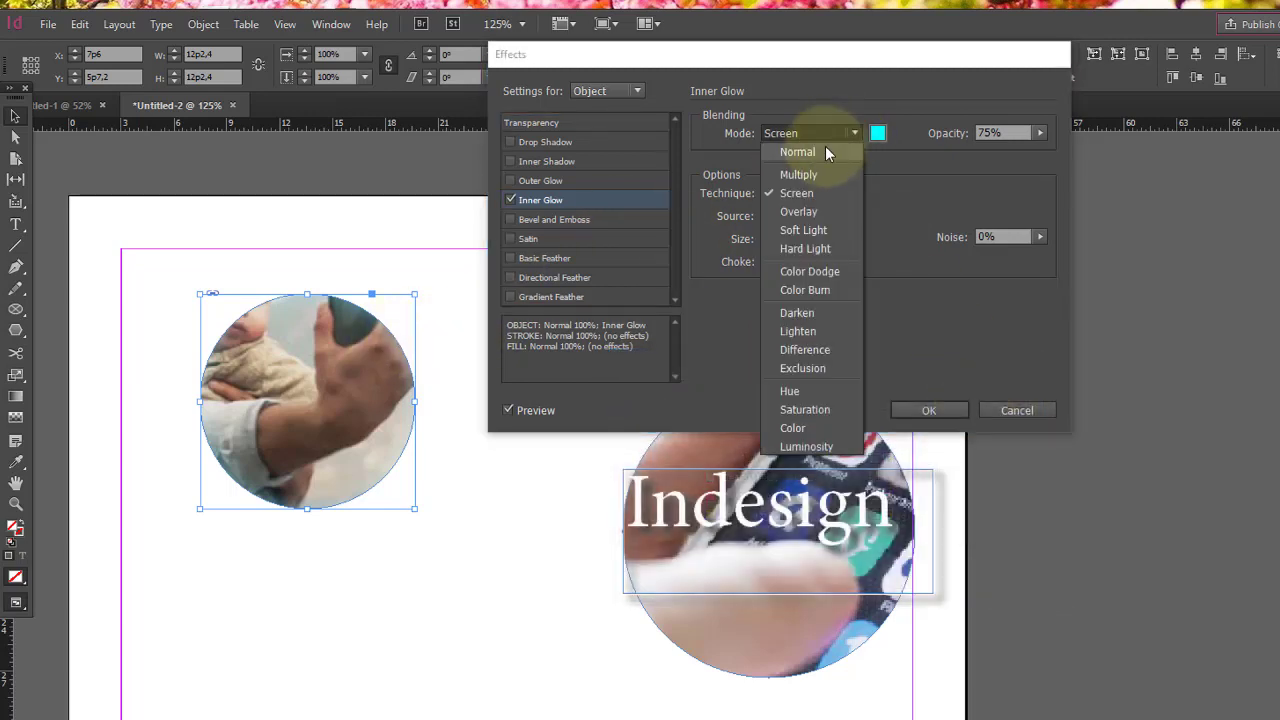
left_click(825, 152)
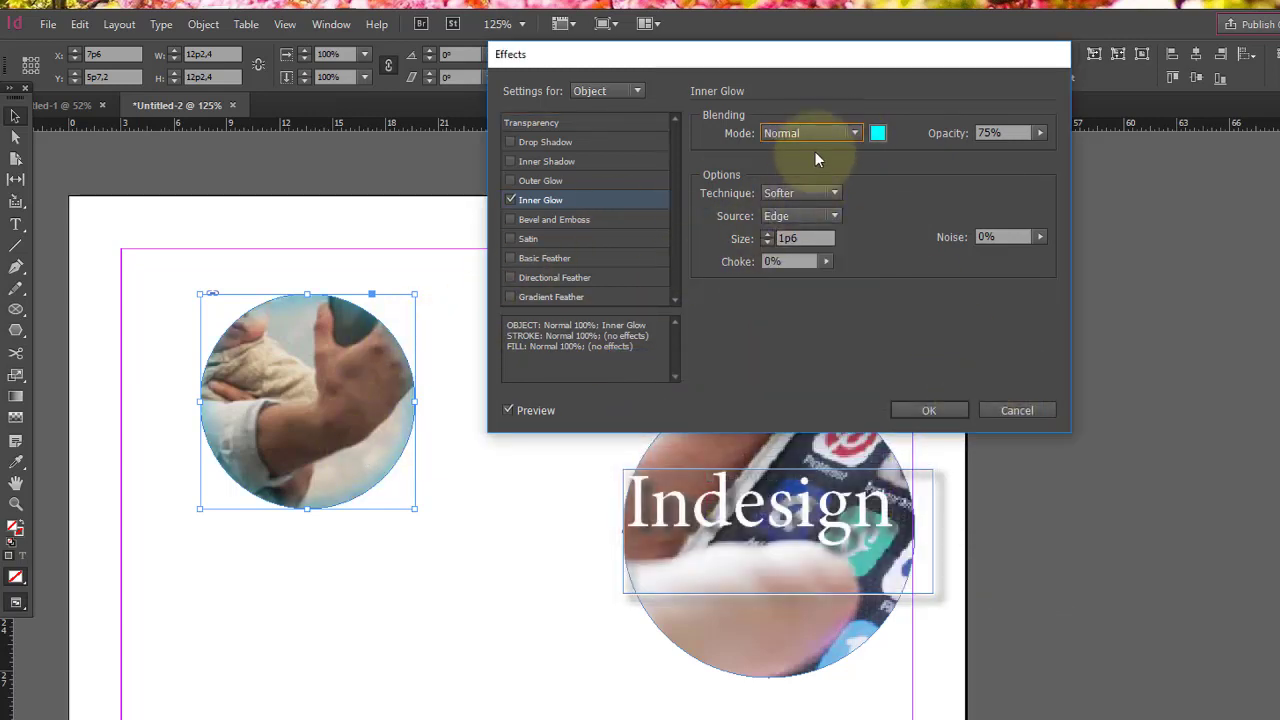
left_click(797, 132)
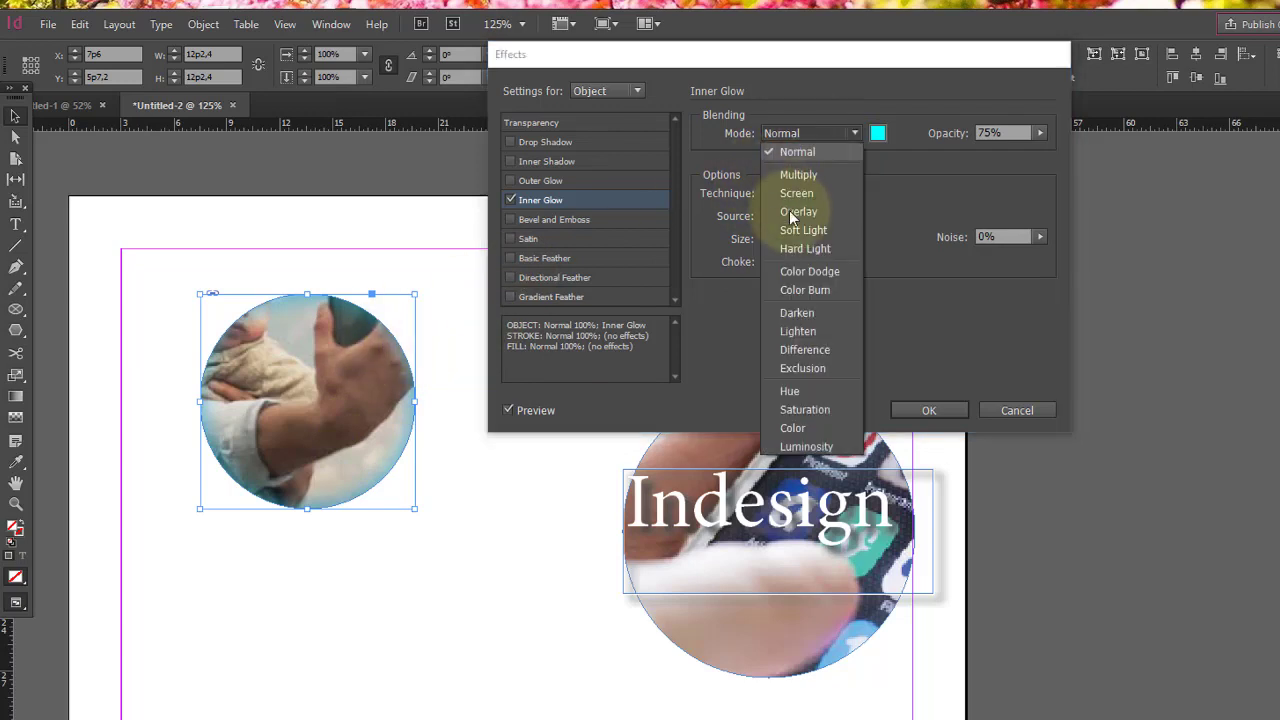
left_click(808, 132)
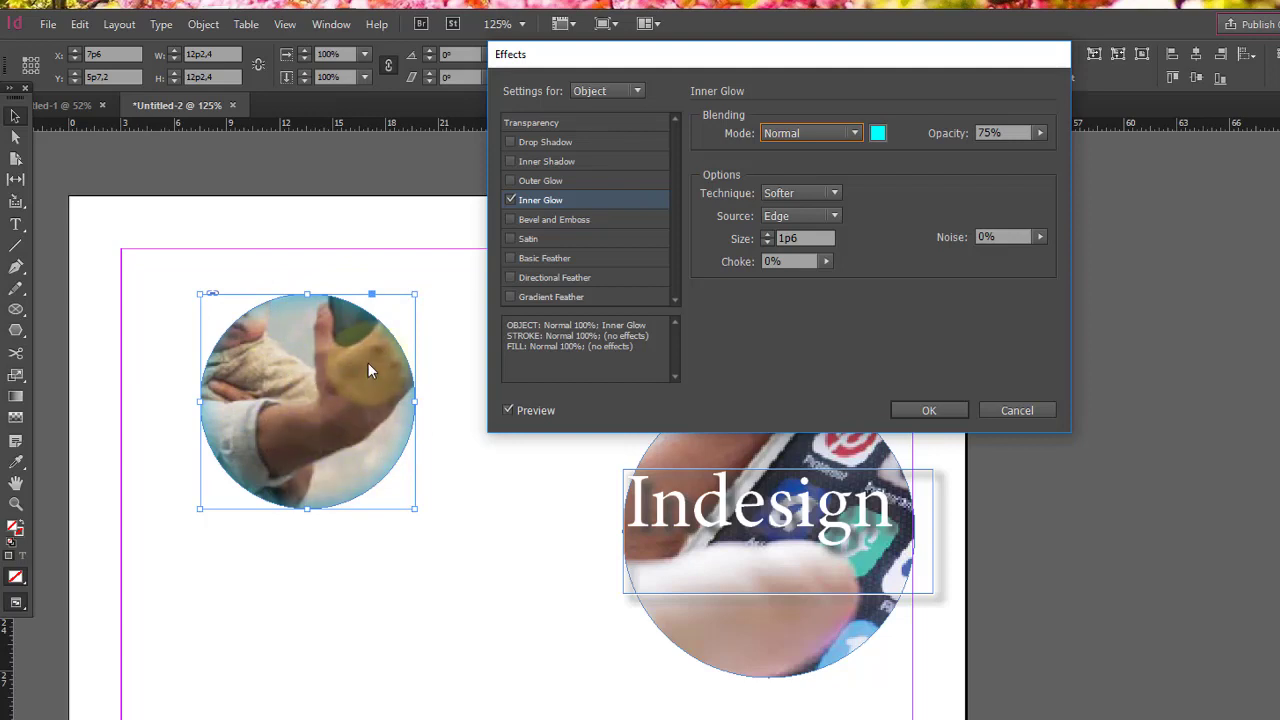
- Compare the Precise and Softer techniques on the inner glow, ending with Softer
left_click(836, 193)
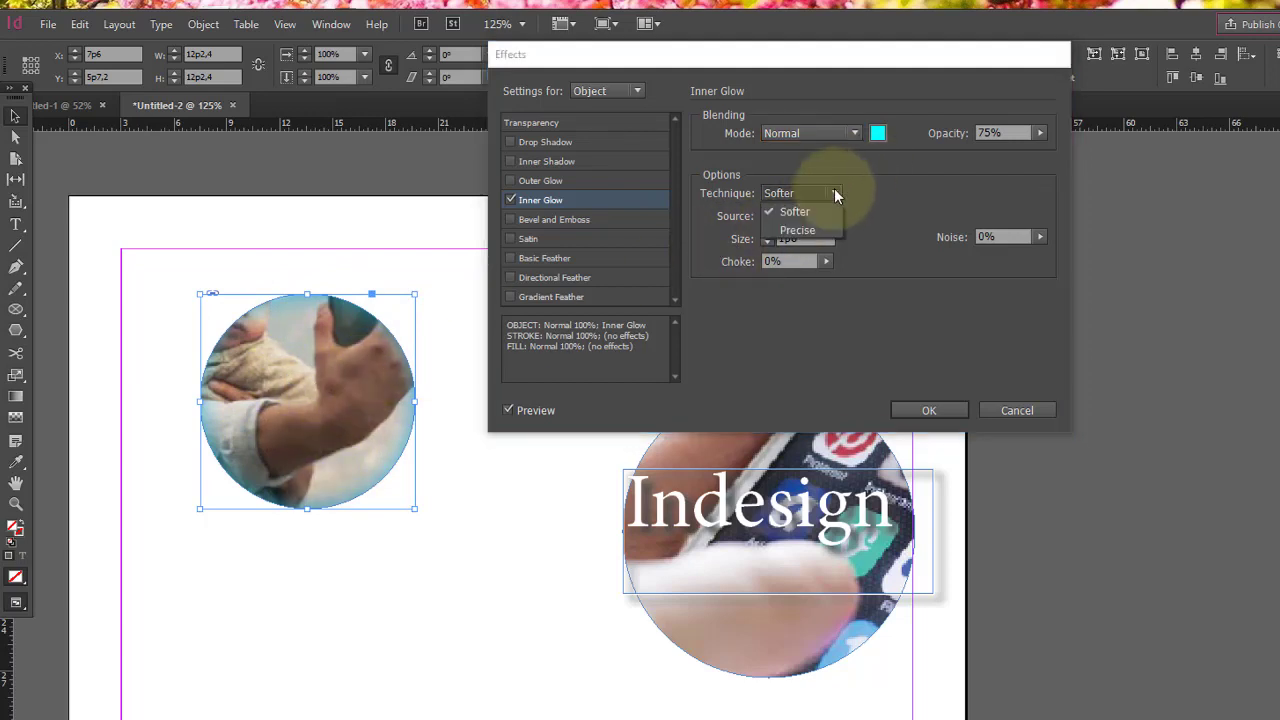
left_click(827, 231)
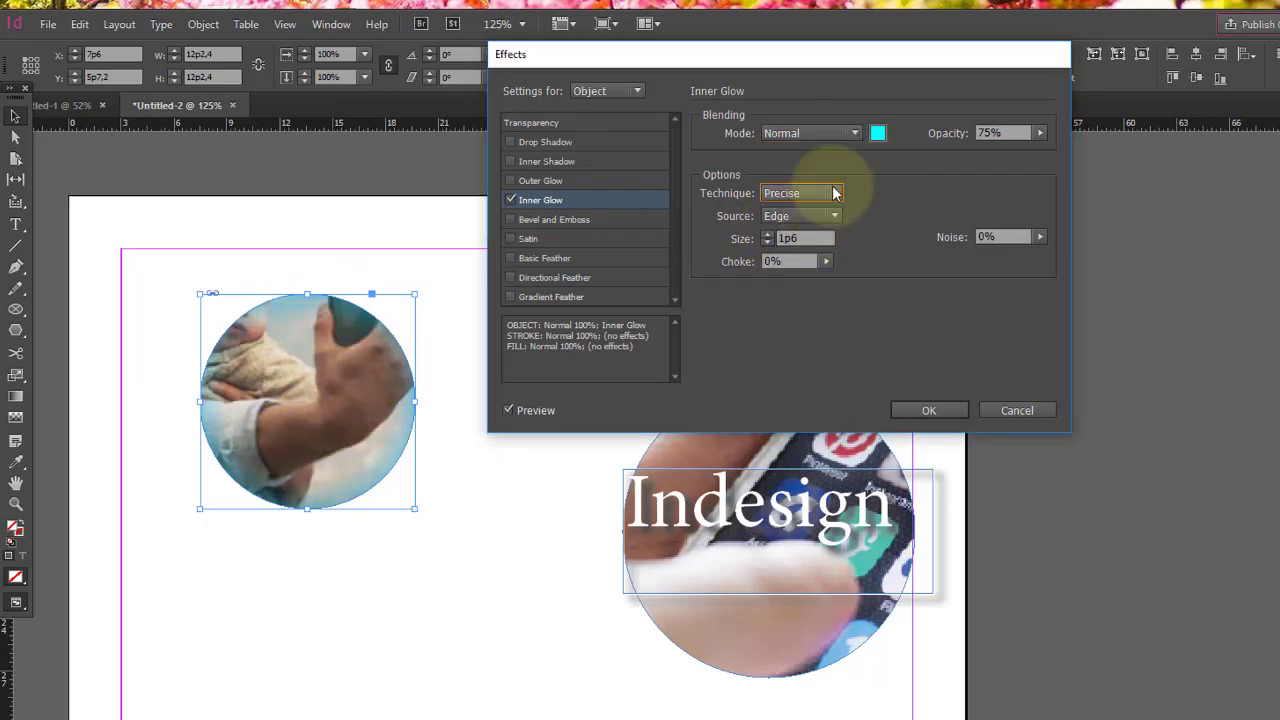
left_click(829, 193)
left_click(827, 210)
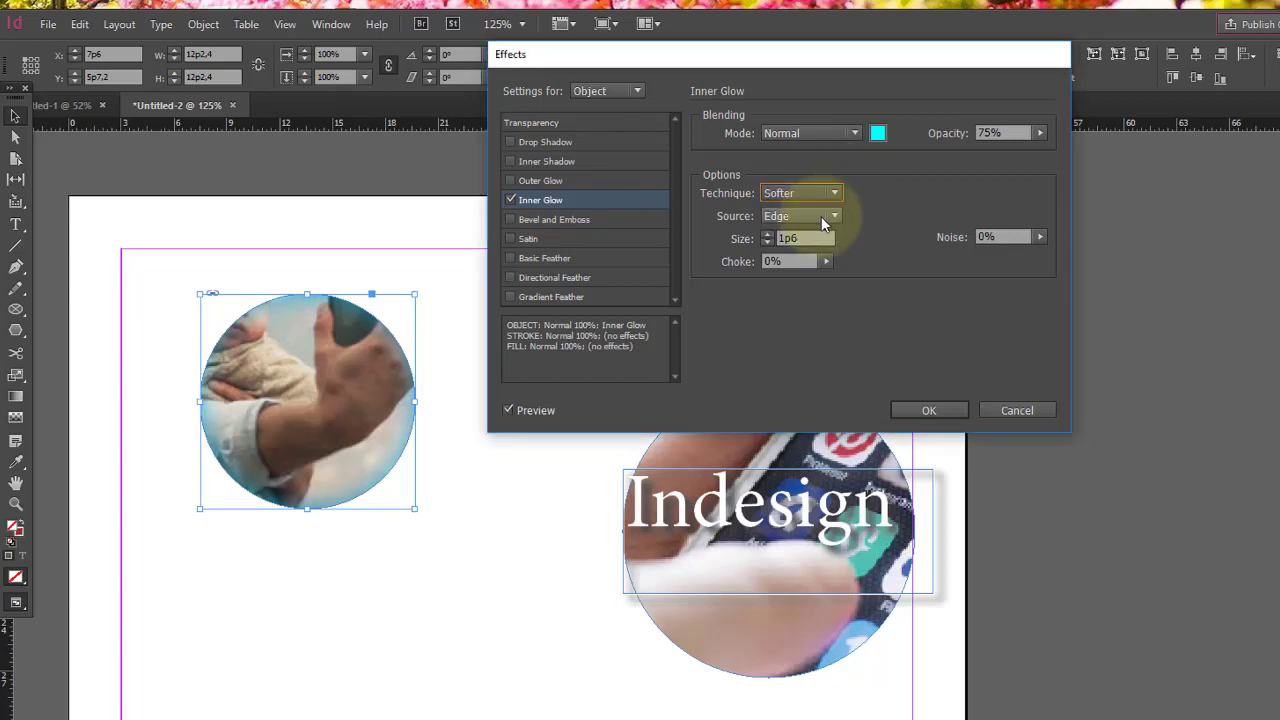
- Compare the Center and Edge sources on the inner glow, ending with Edge, and enlarge its size to 2p3
left_click(821, 216)
left_click(814, 231)
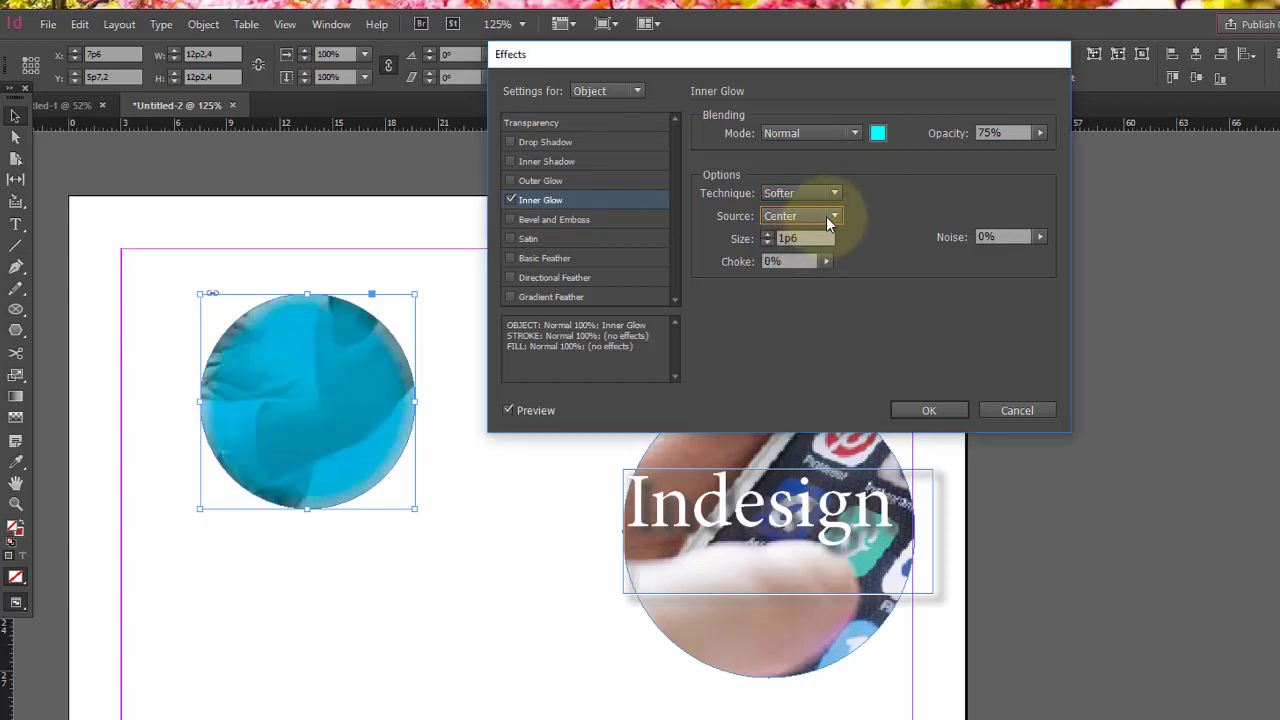
left_click(826, 216)
left_click(813, 251)
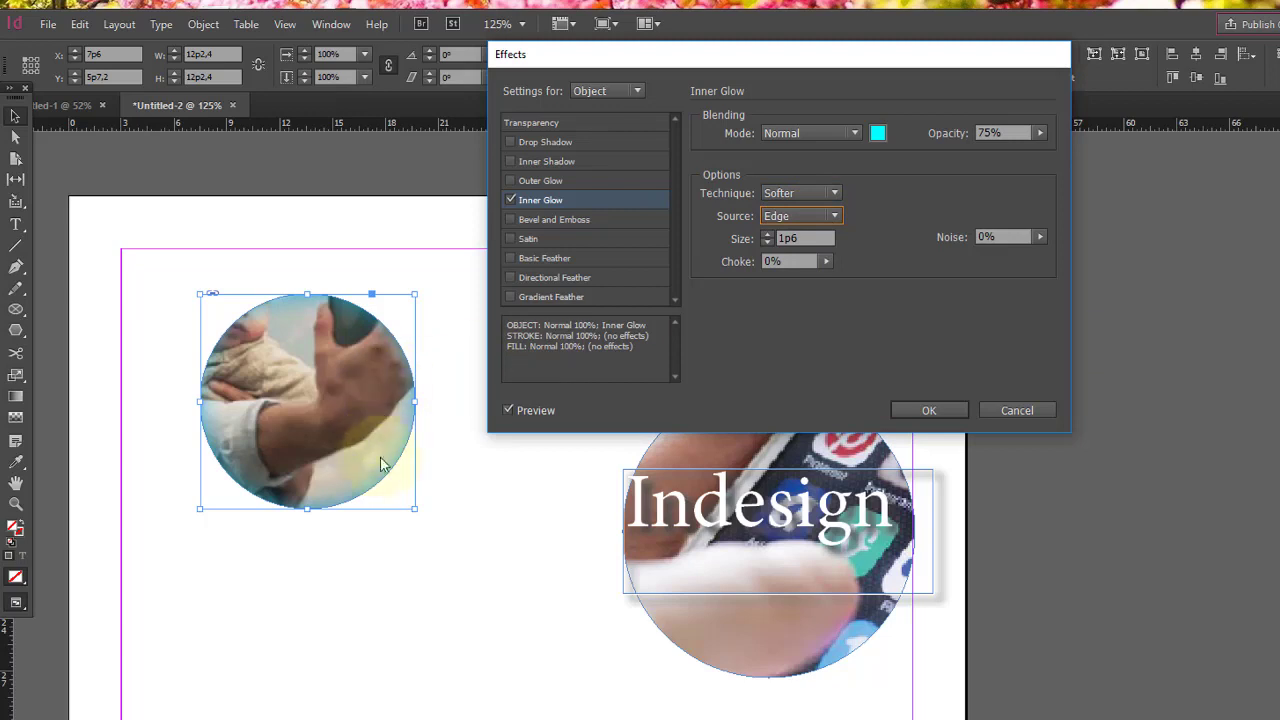
left_click(767, 236)
left_click(767, 236)
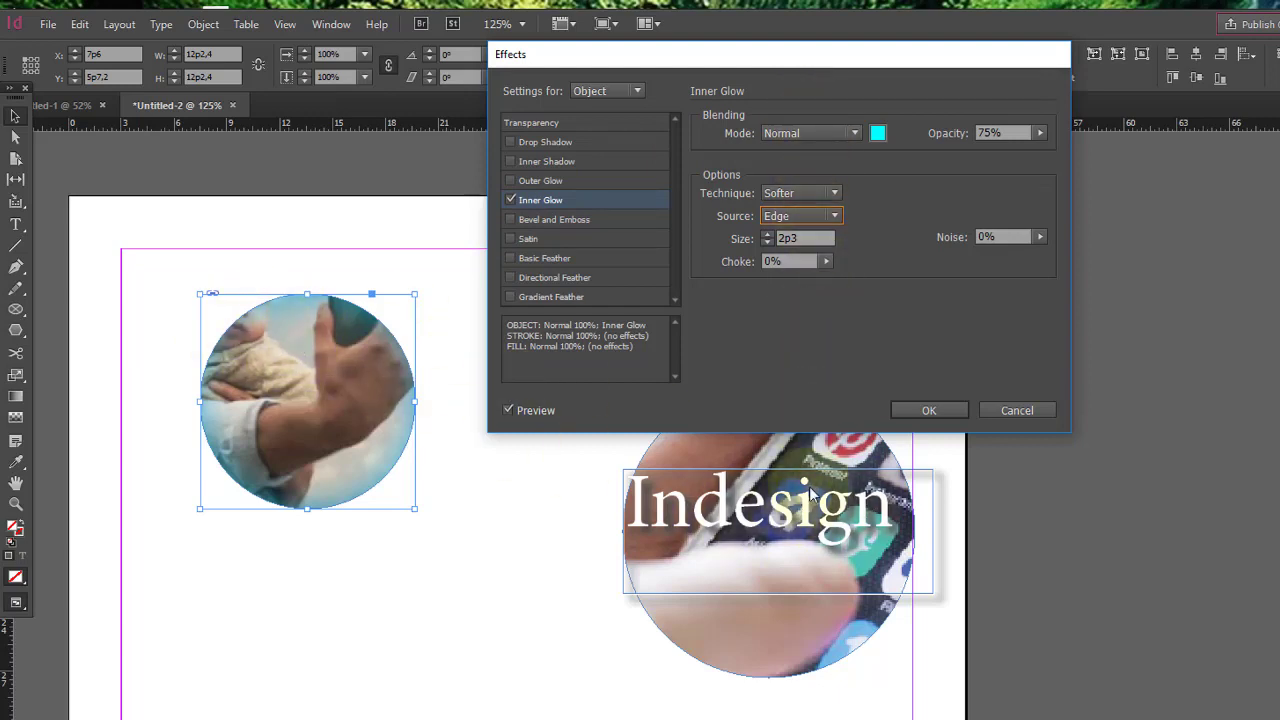
- Replace the hand picture's inner glow with a bevel and emboss effect of size 1p2
left_click(511, 200)
left_click(513, 219)
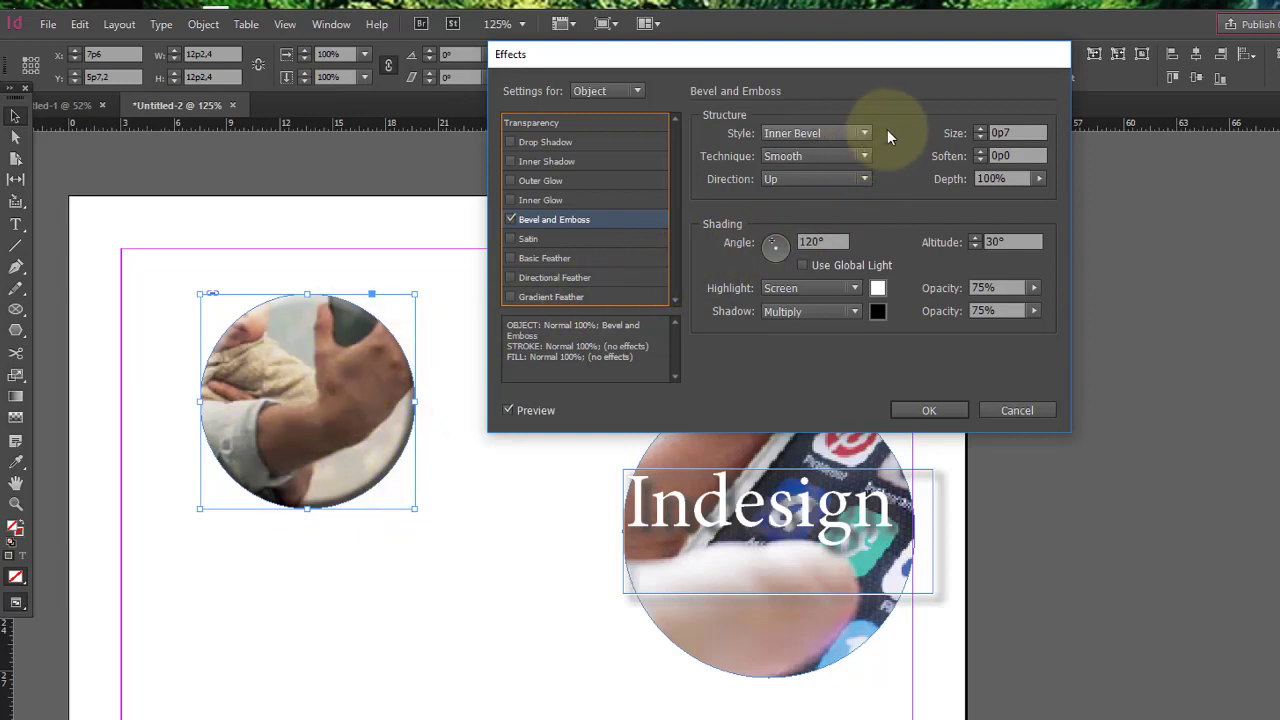
left_click(978, 128)
left_click(978, 128)
left_click(978, 128)
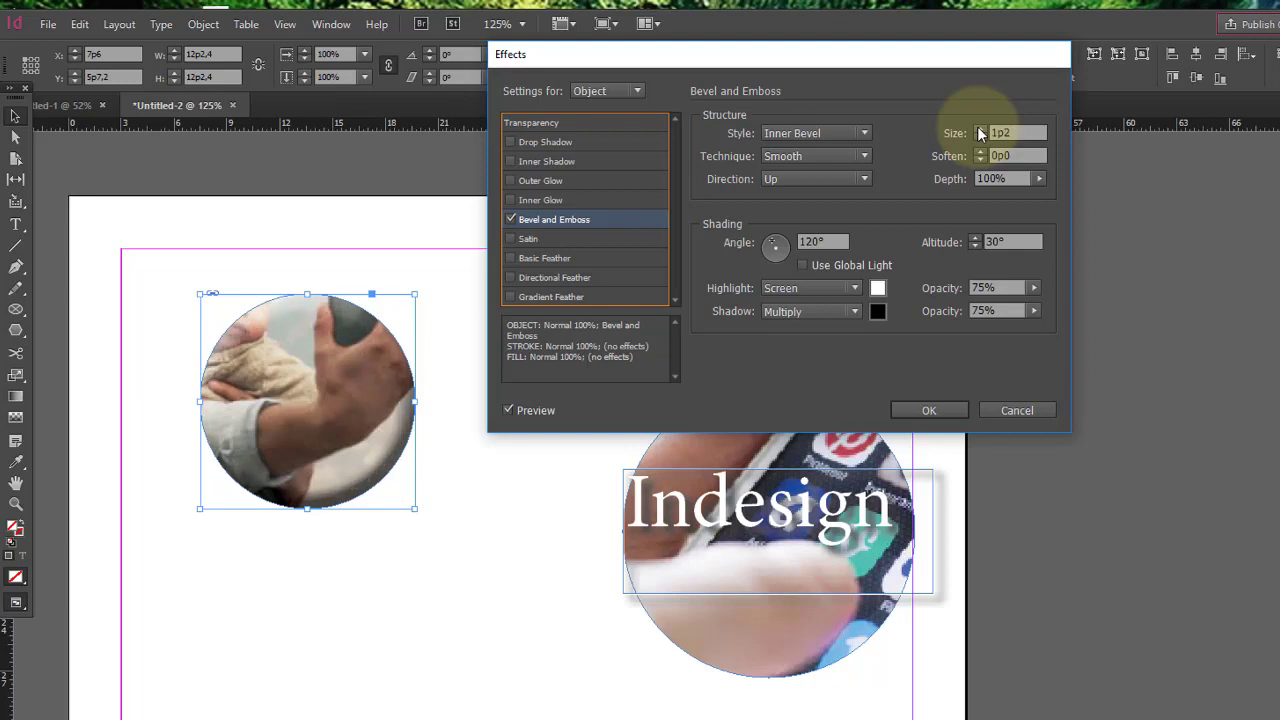
- Soften the bevel by 0p4 and set its light to an angle of 100° and an altitude of 34°
left_click(978, 152)
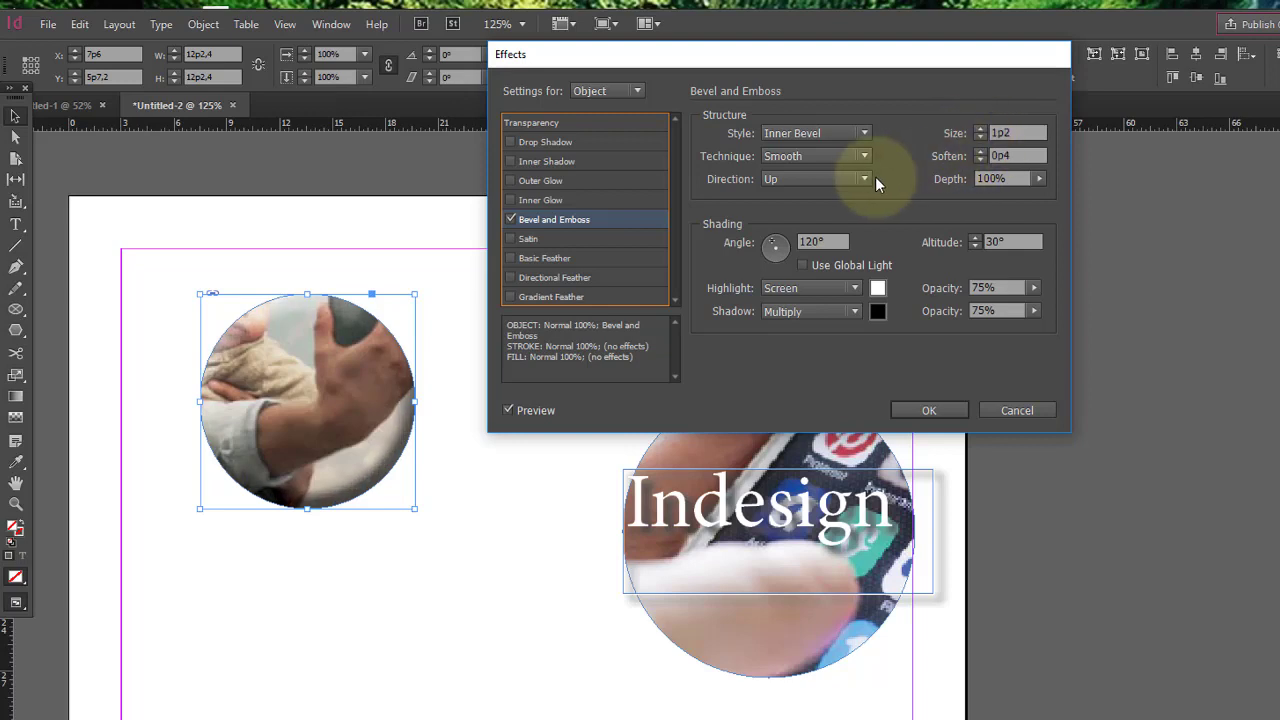
left_click(776, 244)
mouse_move(775, 260)
left_mouse_down()
mouse_move(784, 231)
mouse_move(775, 240)
left_mouse_up()
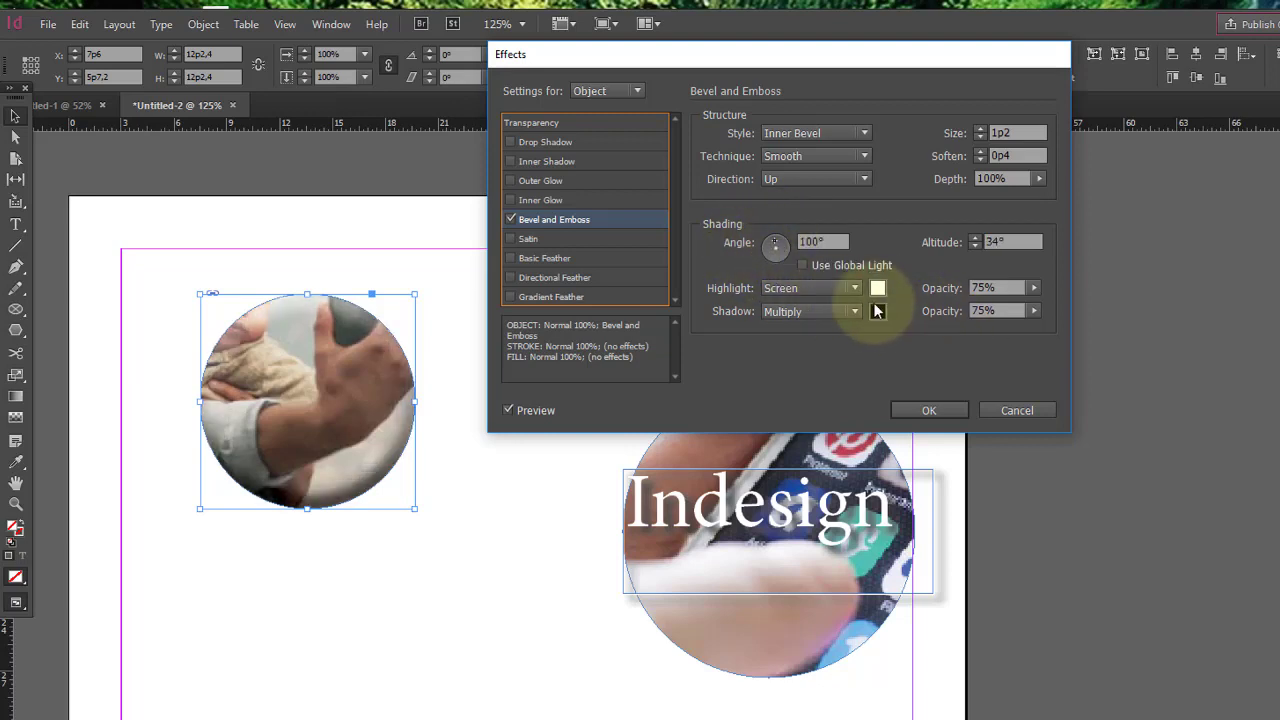
- Recolour the bevel's shadow with the green C=75 M=5 Y=100 K=0 swatch and set highlight opacity to 62% and shadow opacity to 50%
left_click(879, 312)
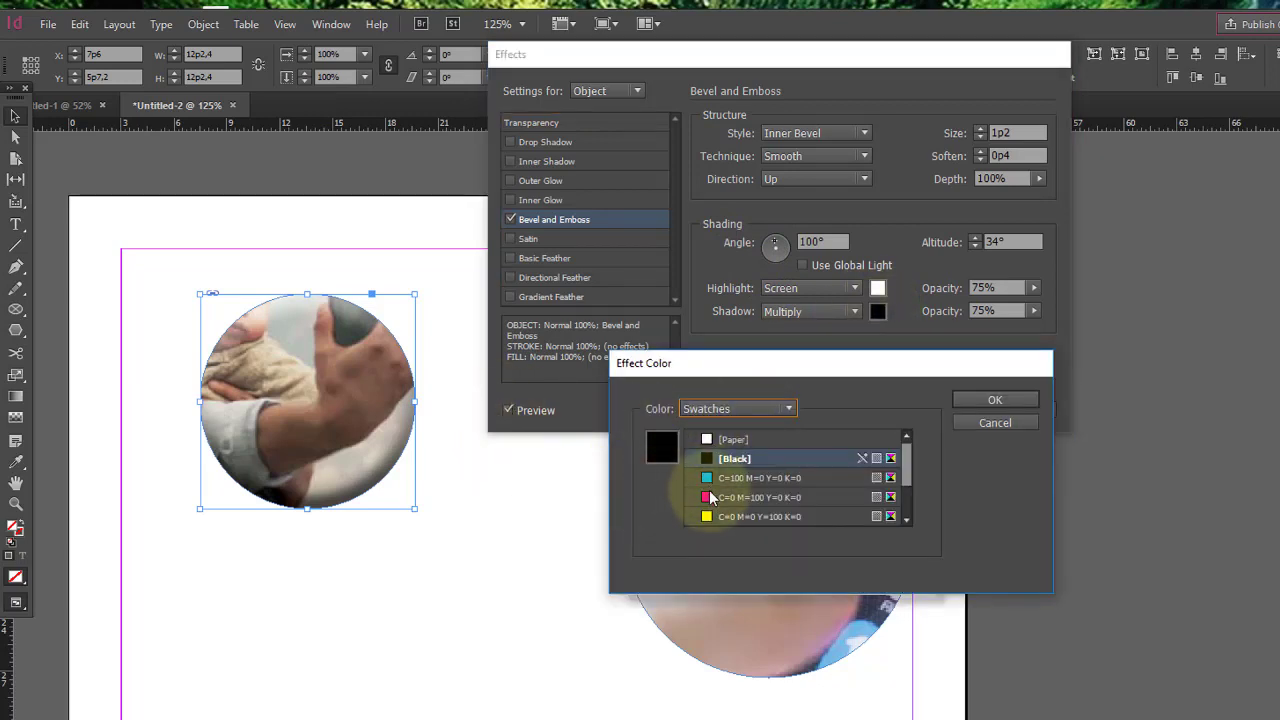
left_click(706, 497)
left_click(707, 517)
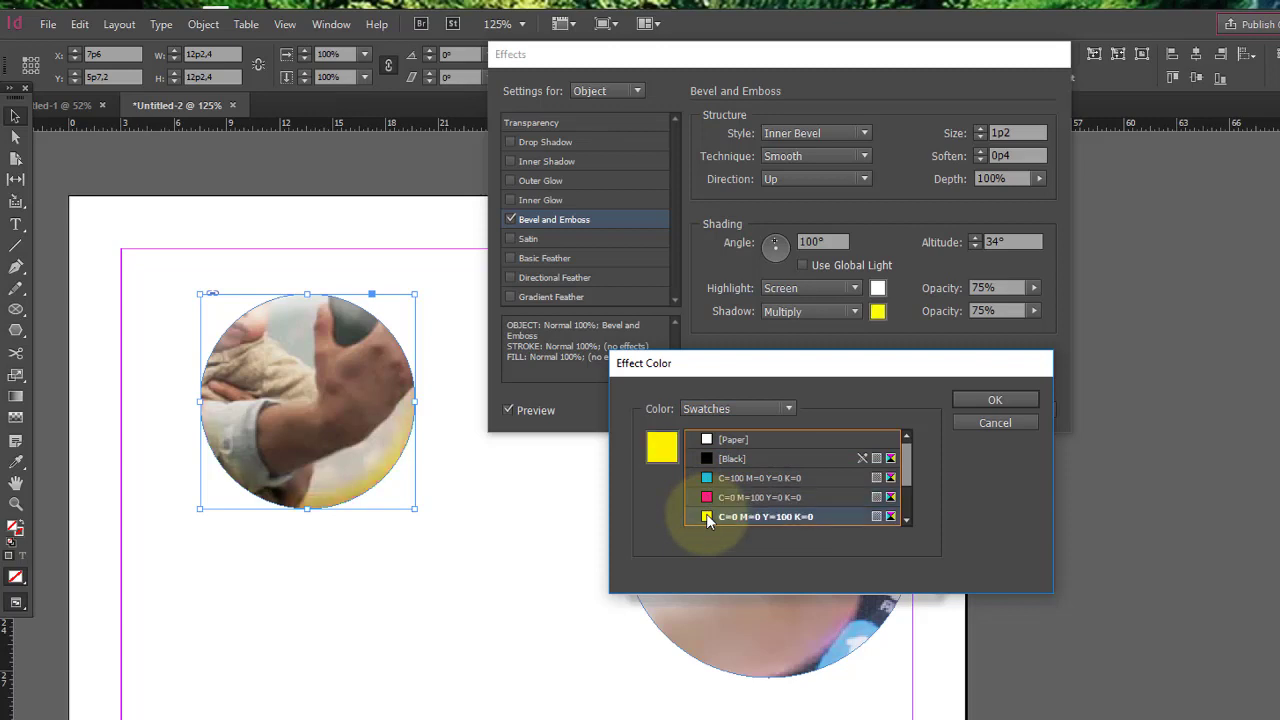
left_click(705, 477)
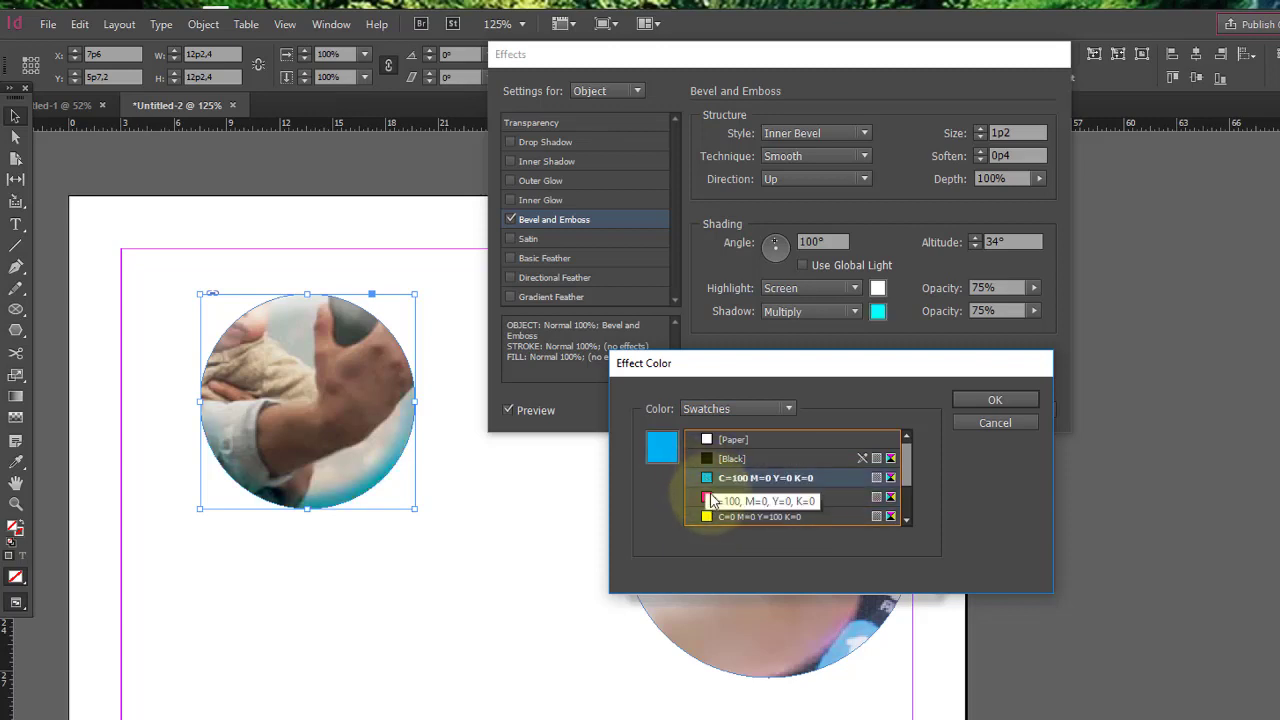
scroll(905, 457, "down", 3)
left_click(740, 497)
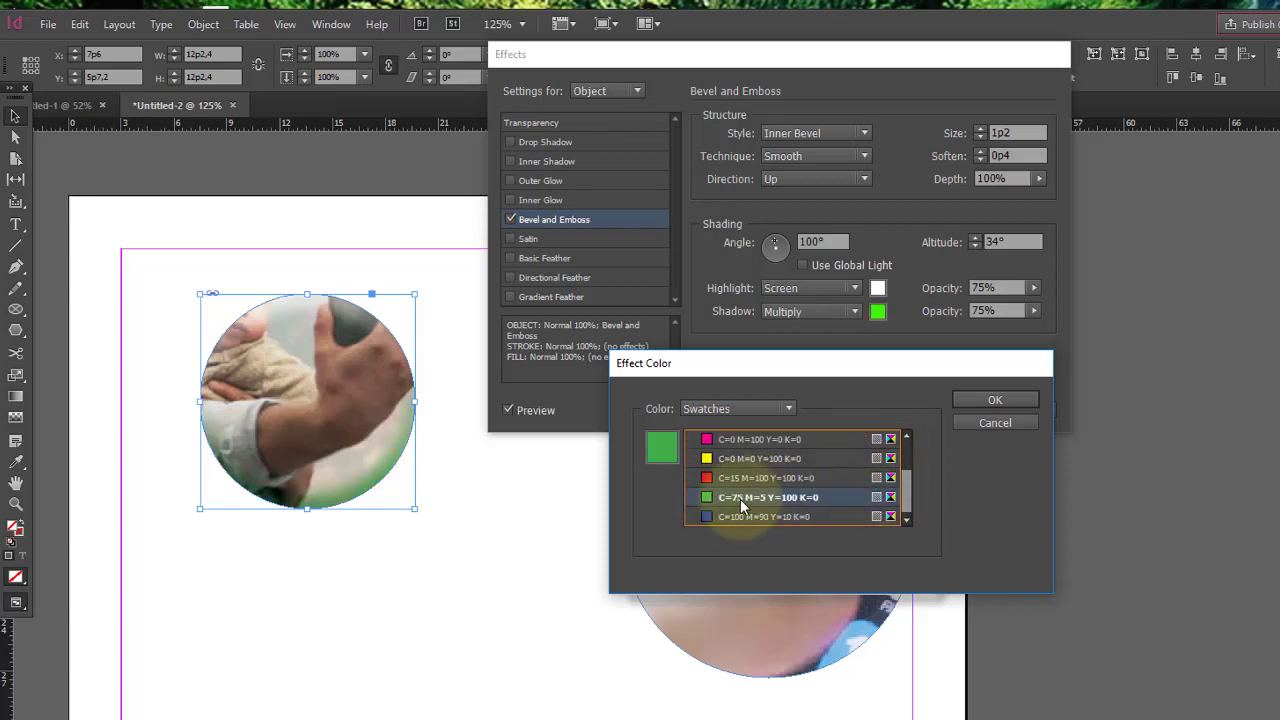
left_click(995, 400)
left_click_drag(1034, 287, 997, 328)
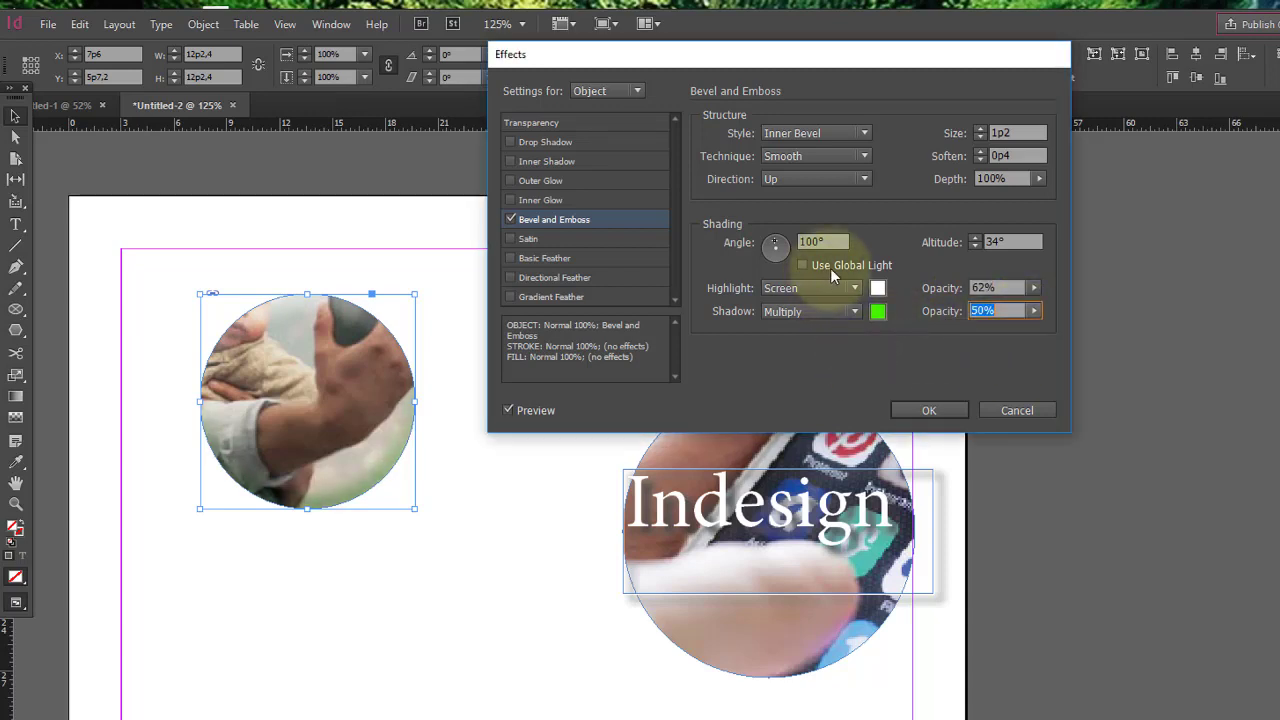
- Set the bevel direction to Down and compare the Outer Bevel and Inner Bevel styles, ending with Inner Bevel
left_click(810, 181)
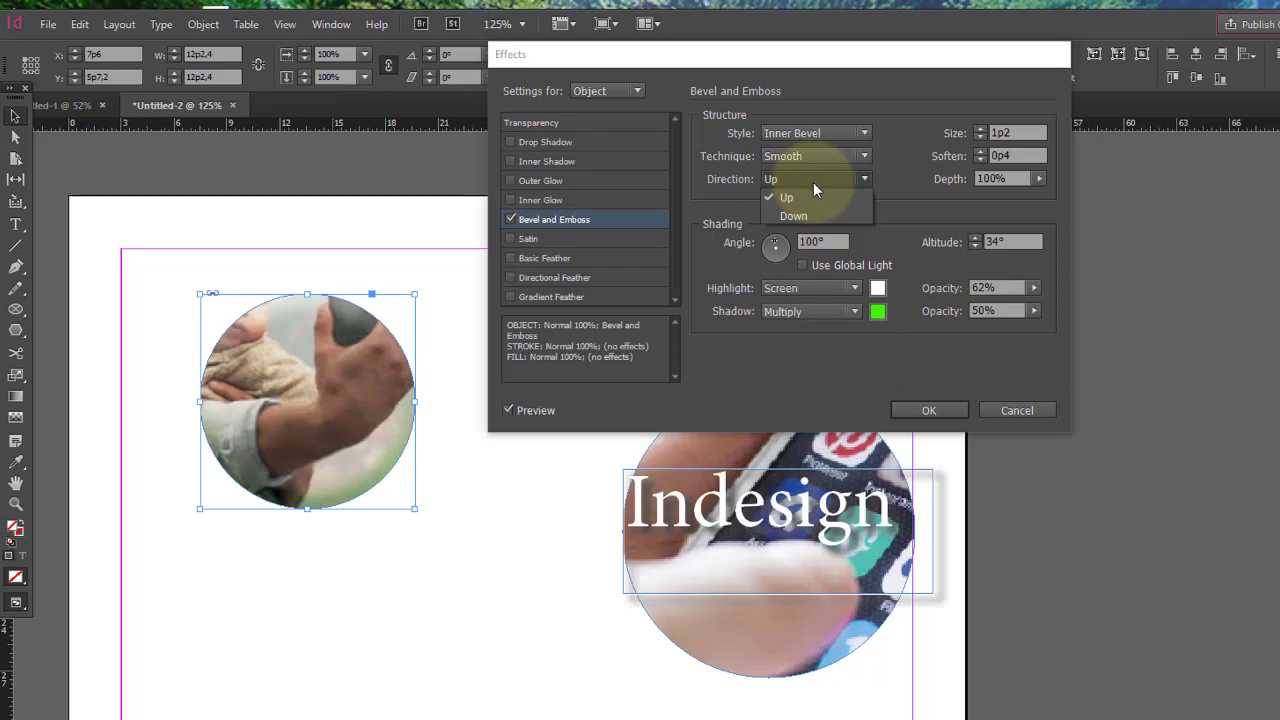
left_click(800, 214)
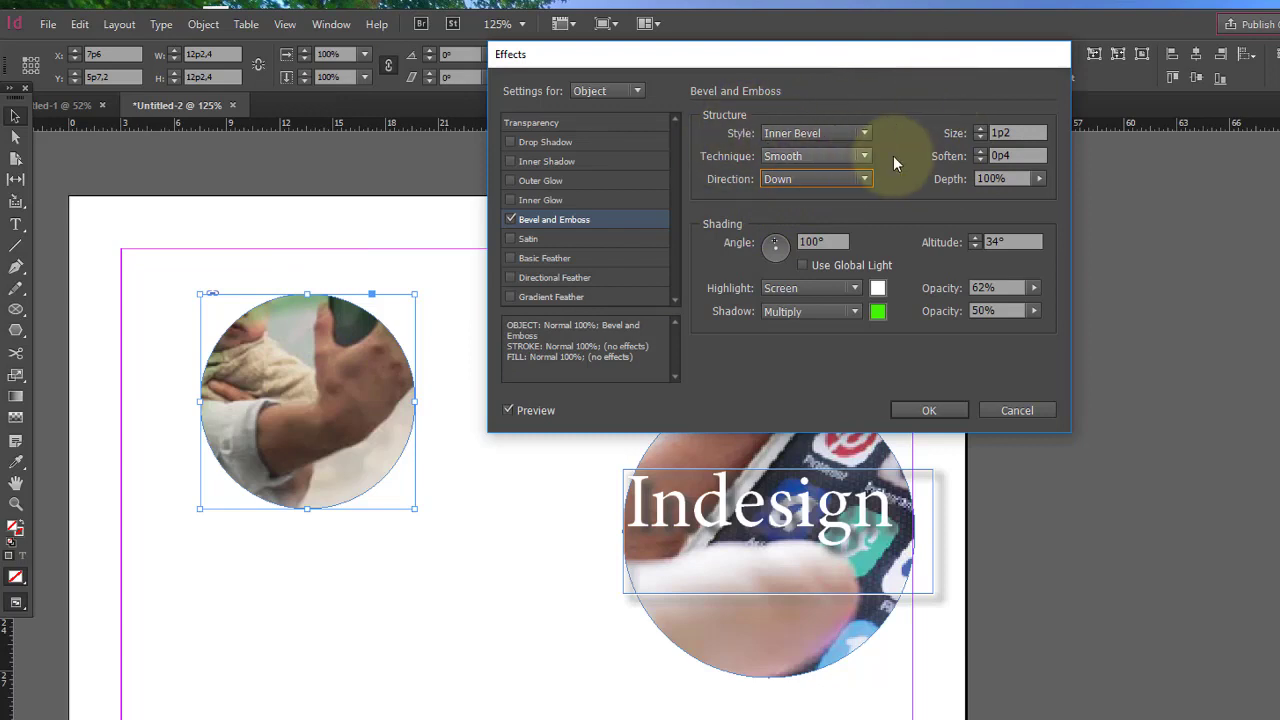
left_click(835, 133)
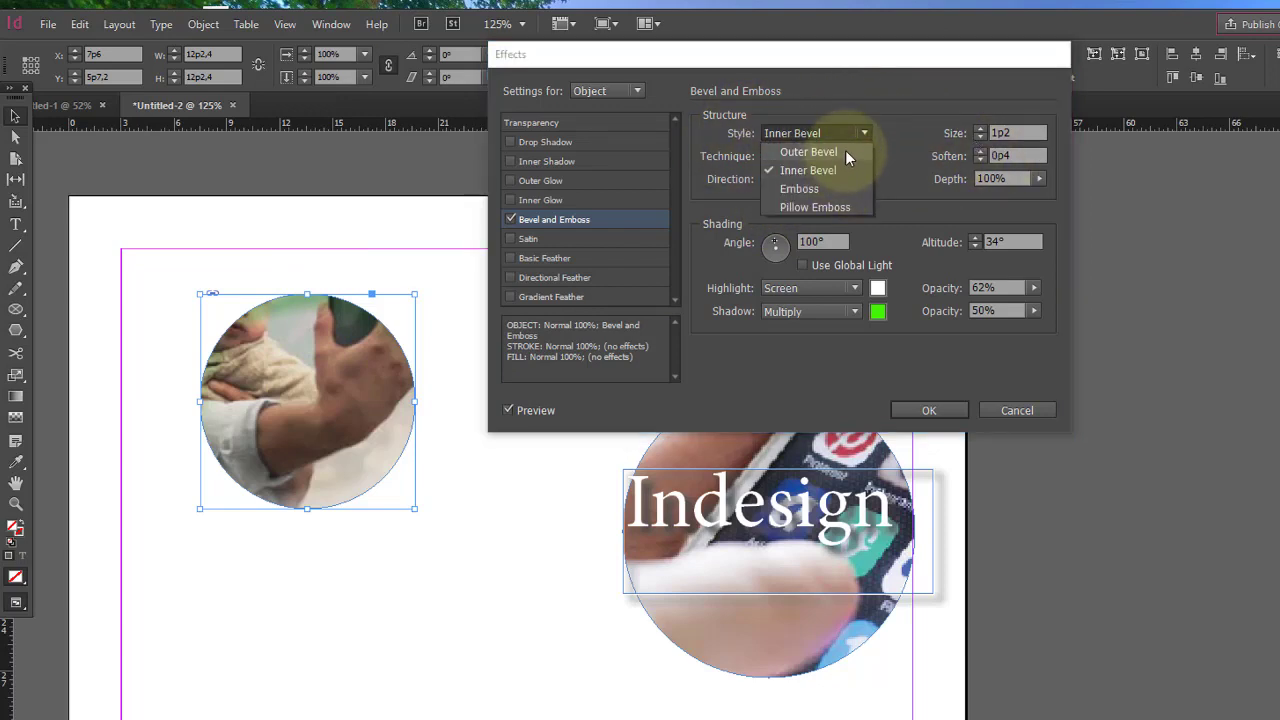
left_click(845, 150)
left_click(835, 130)
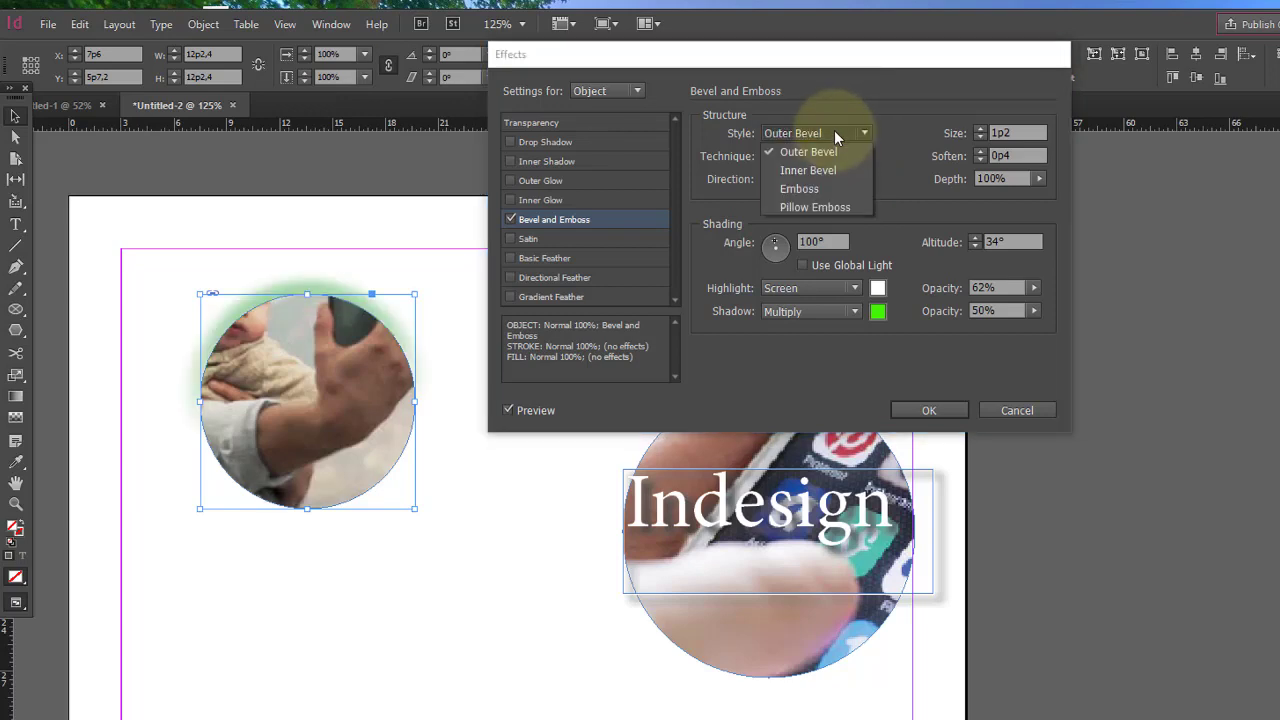
left_click(828, 168)
left_click(829, 131)
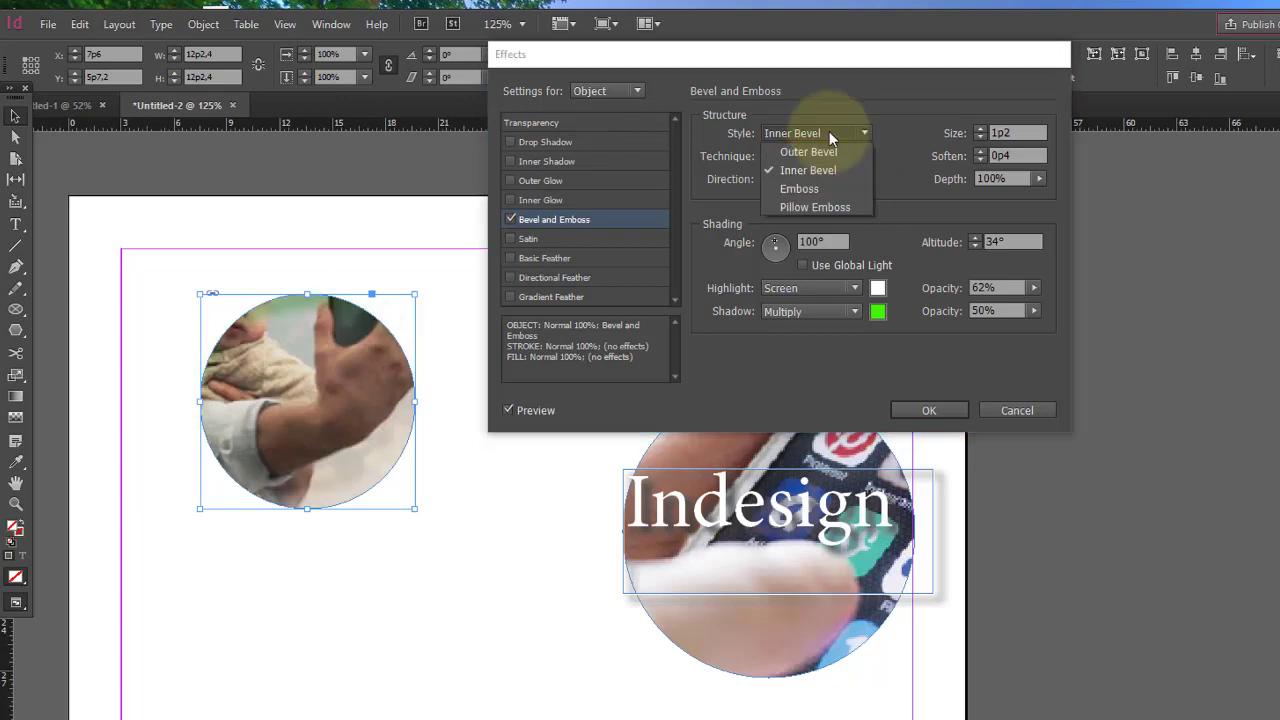
left_click(829, 131)
- Replace the hand picture's bevel and emboss with a satin effect, keeping the Multiply mode
left_click(511, 219)
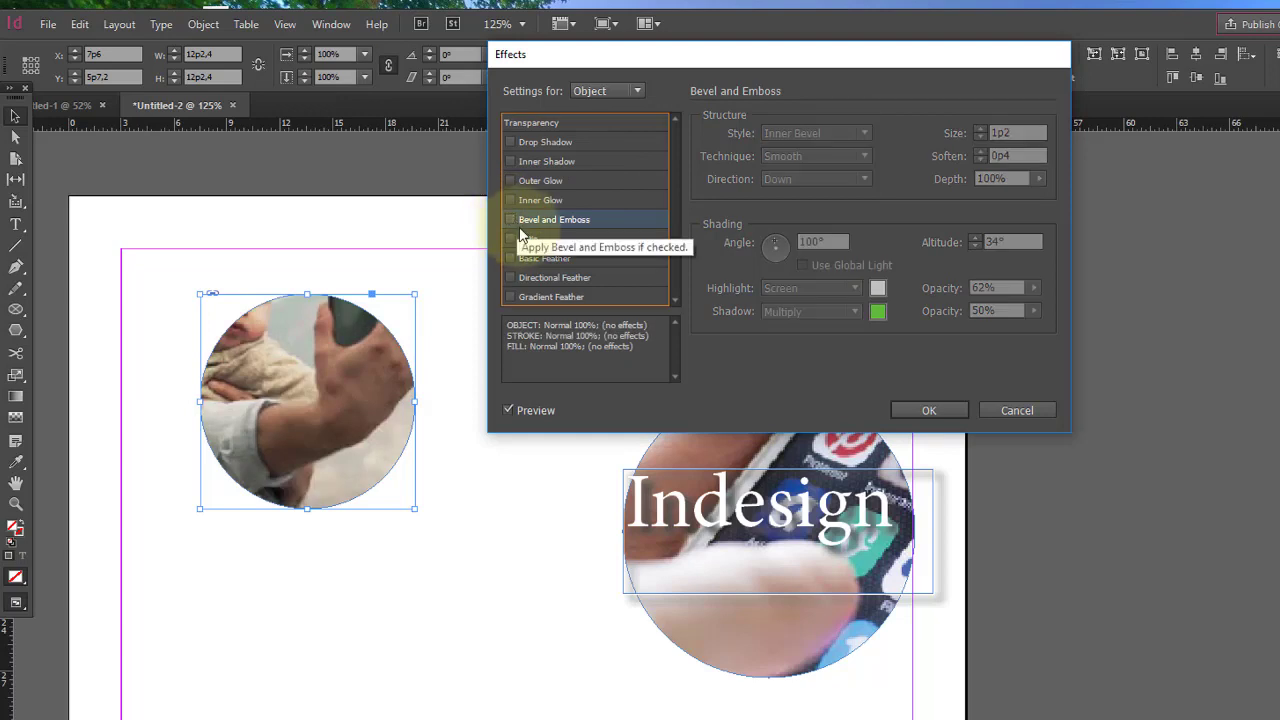
left_click(510, 239)
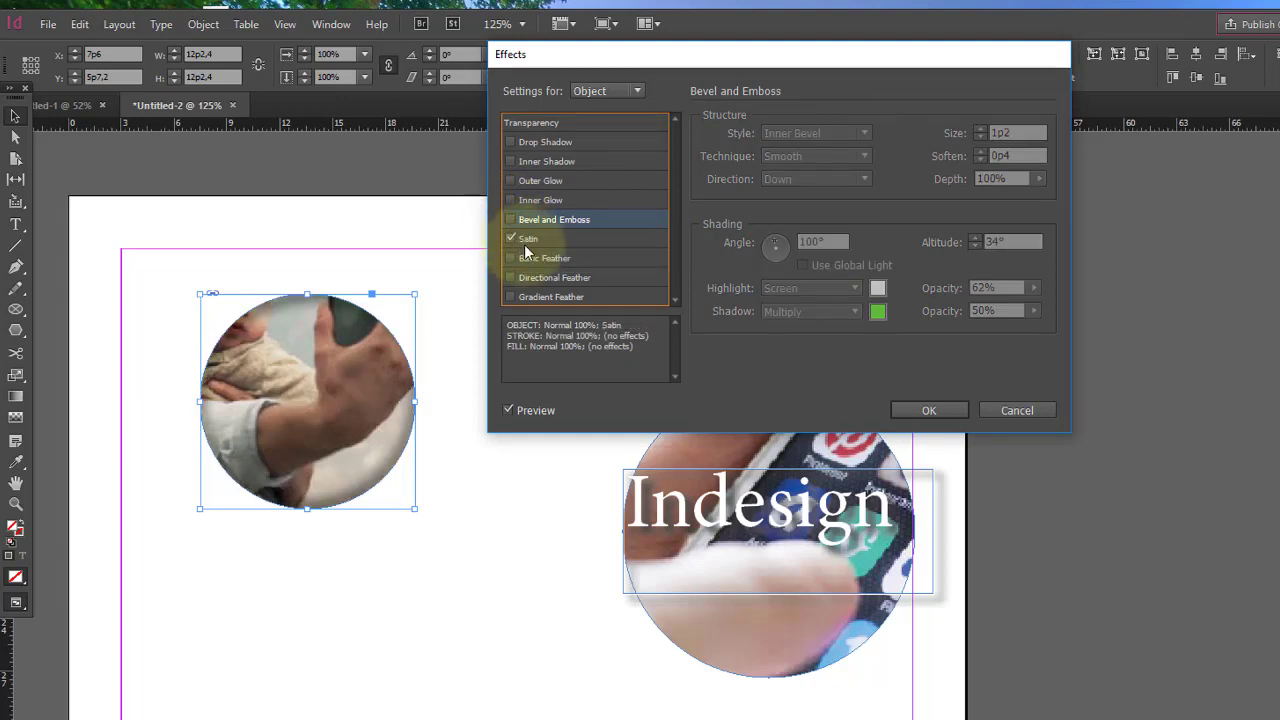
left_click(535, 239)
left_click(829, 133)
left_click(829, 133)
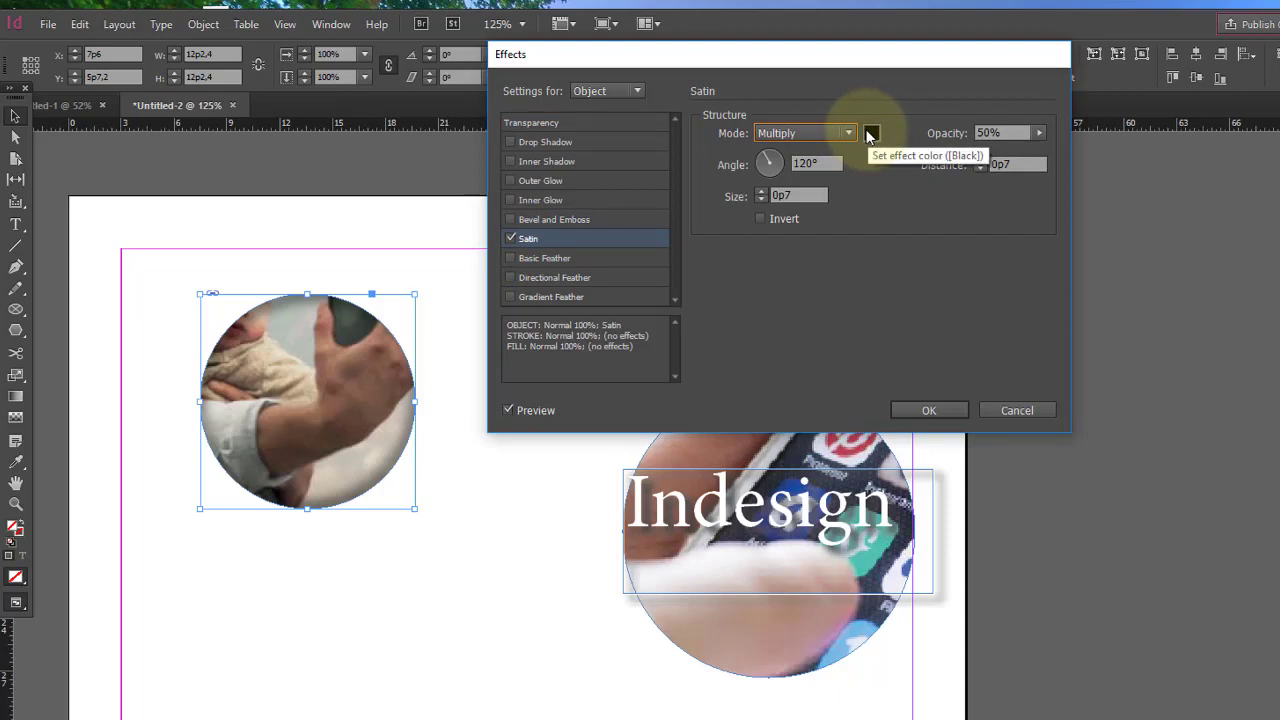
- Set the satin size to 1p5 and recolour the effect with the cyan C=100 M=0 Y=0 K=0 swatch
left_click(763, 193)
left_click(763, 193)
left_click(763, 193)
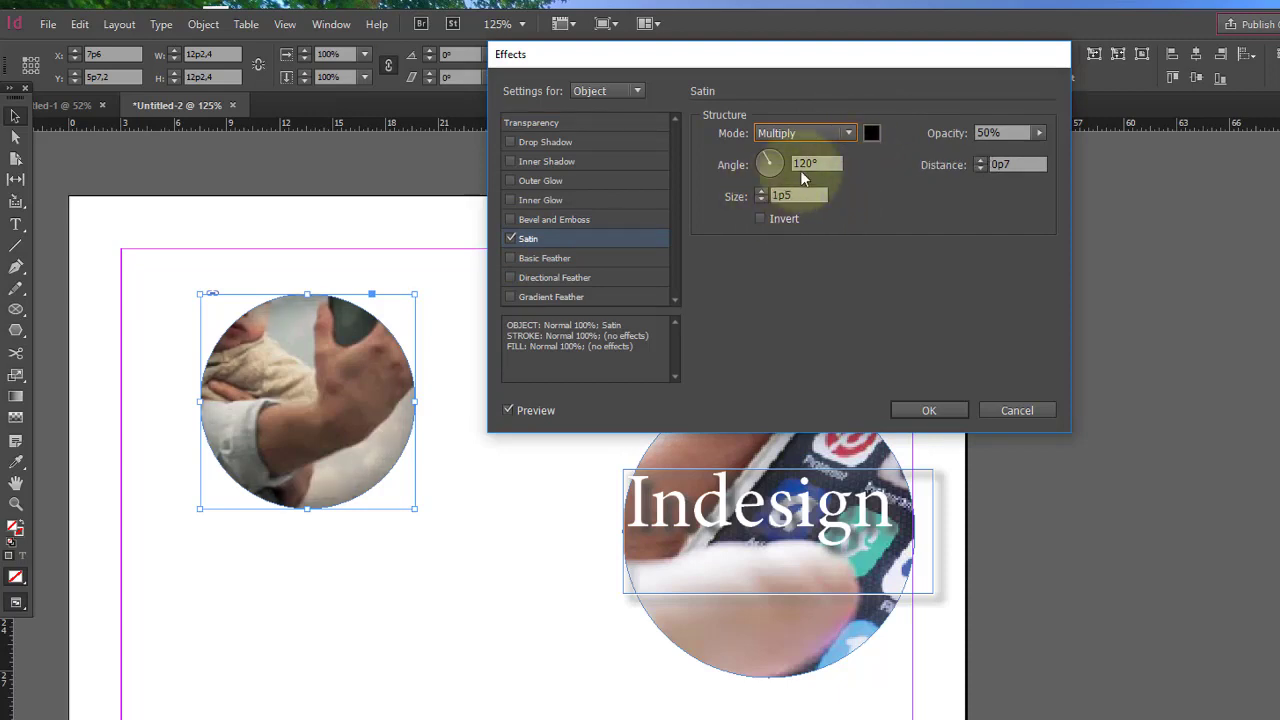
left_click(871, 133)
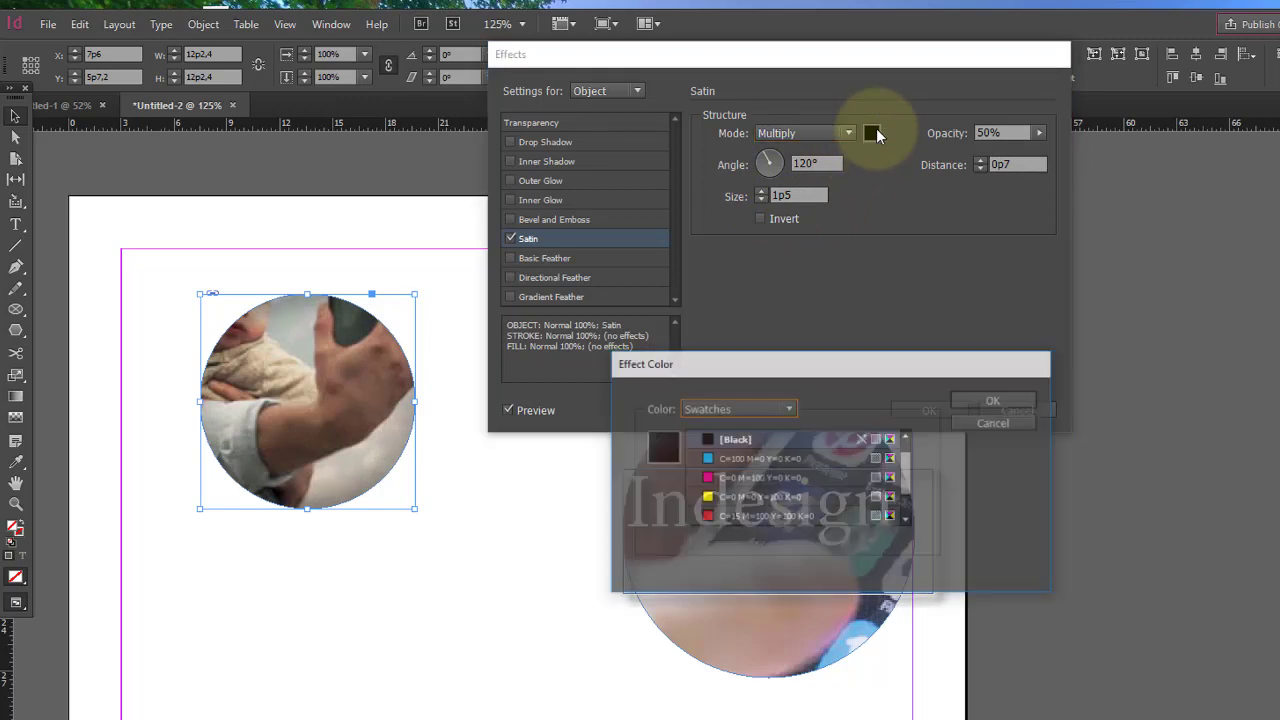
left_click(718, 457)
scroll(718, 457, "down", 1)
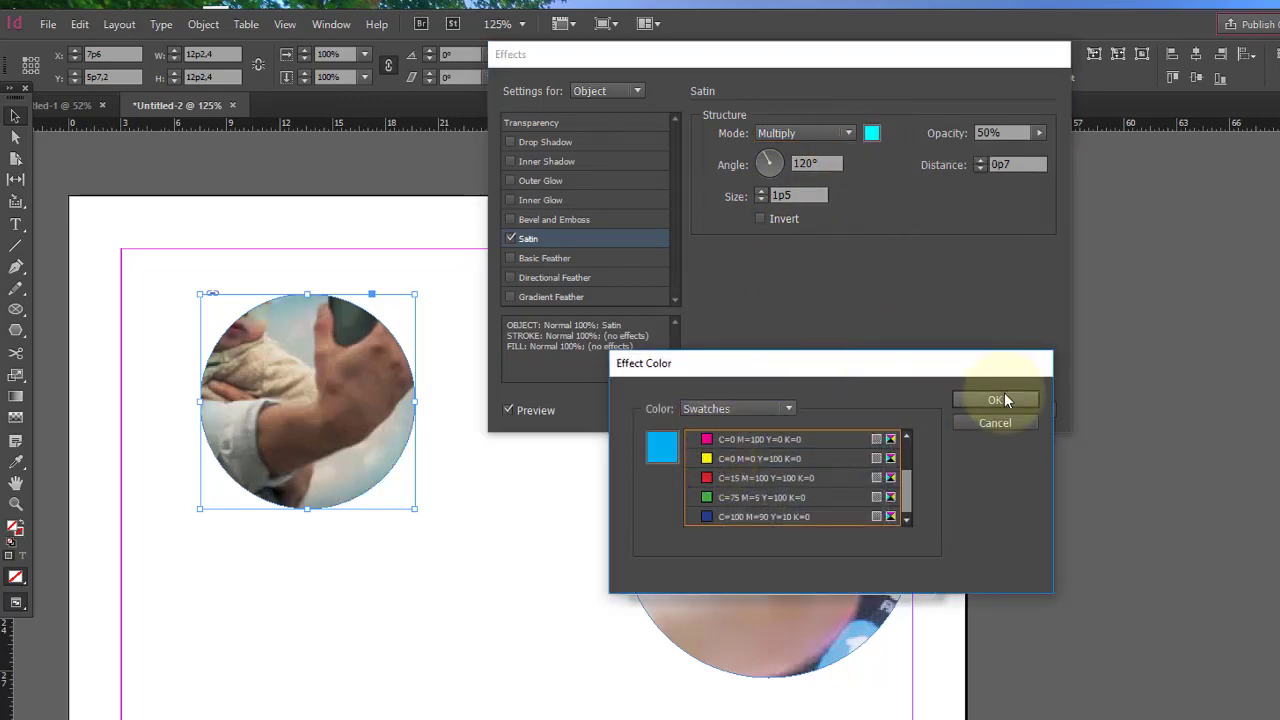
left_click(1000, 399)
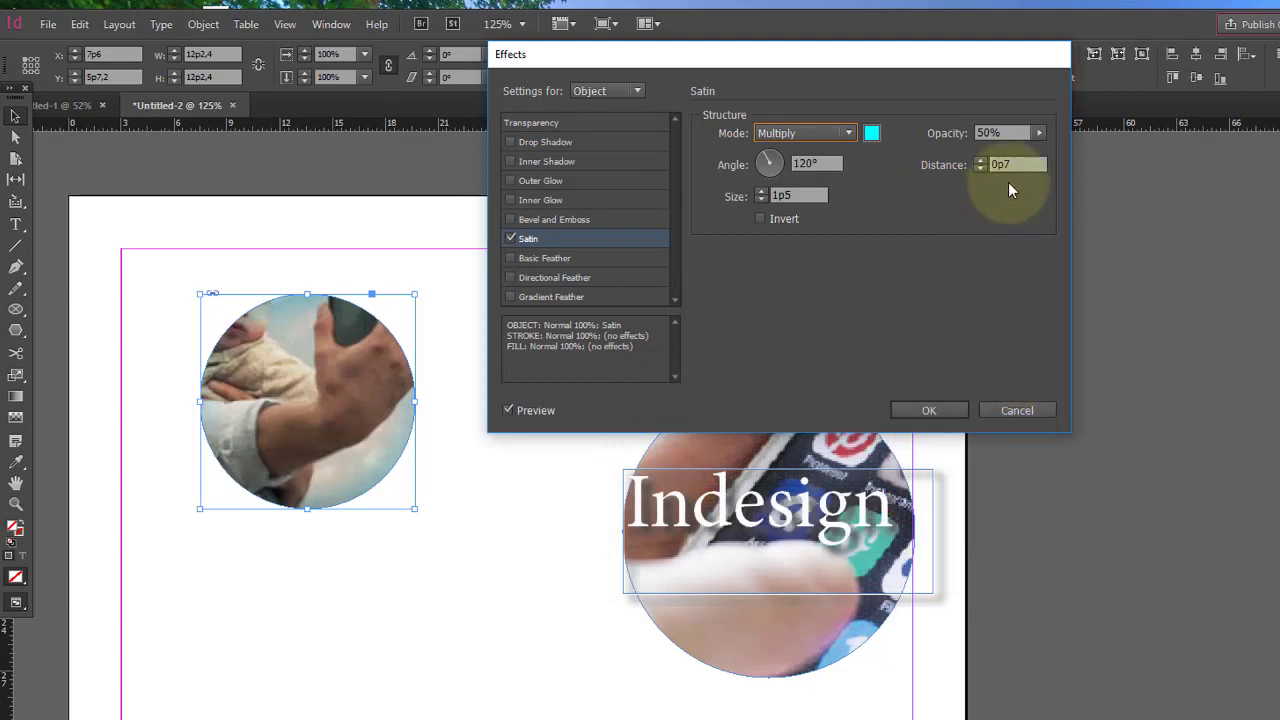
- Set the satin effect's opacity to 84% and size to 2p1, and try its Invert option
left_click(1040, 133)
left_click_drag(1004, 152, 1028, 142)
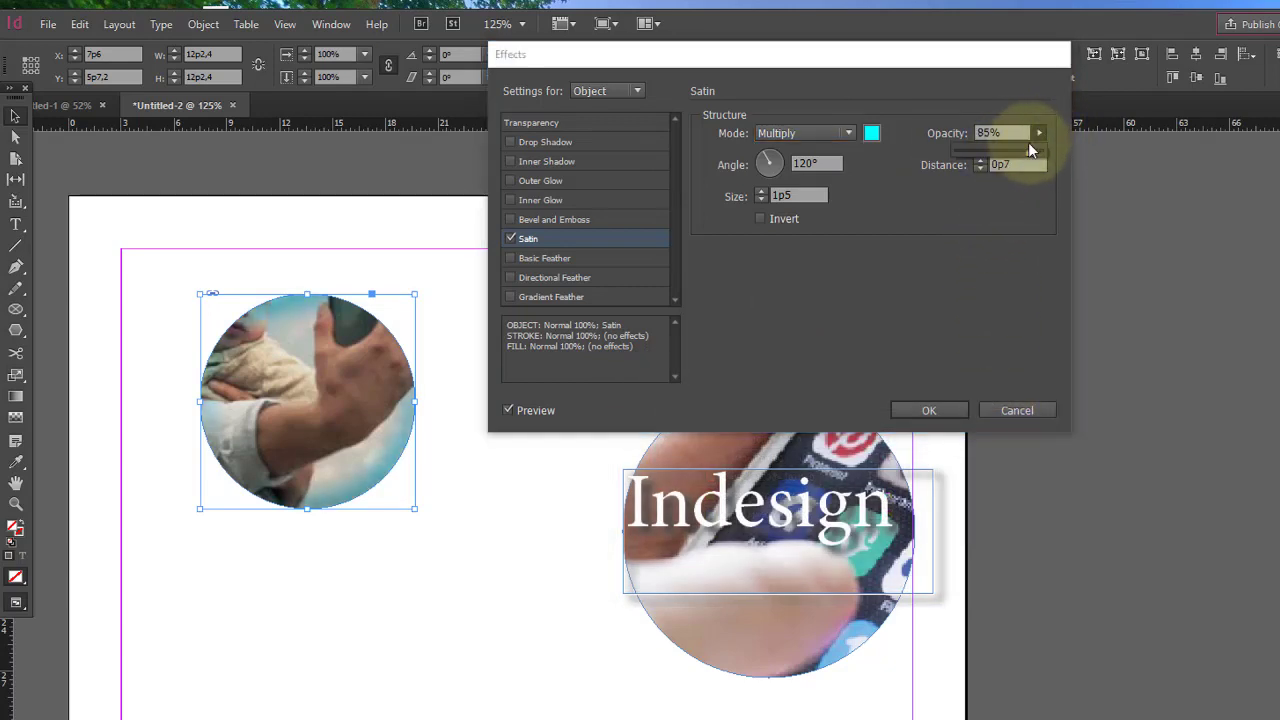
left_click(761, 192)
left_click(761, 192)
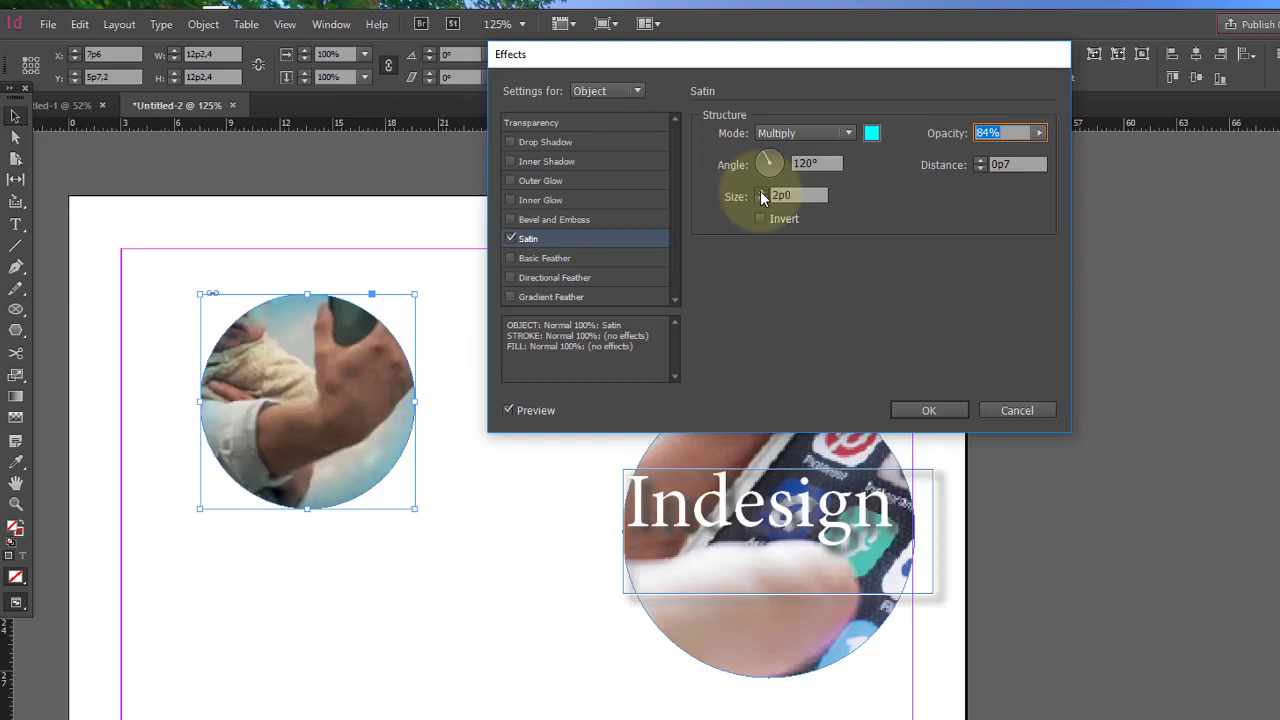
left_click(760, 191)
left_click(760, 219)
left_click(761, 219)
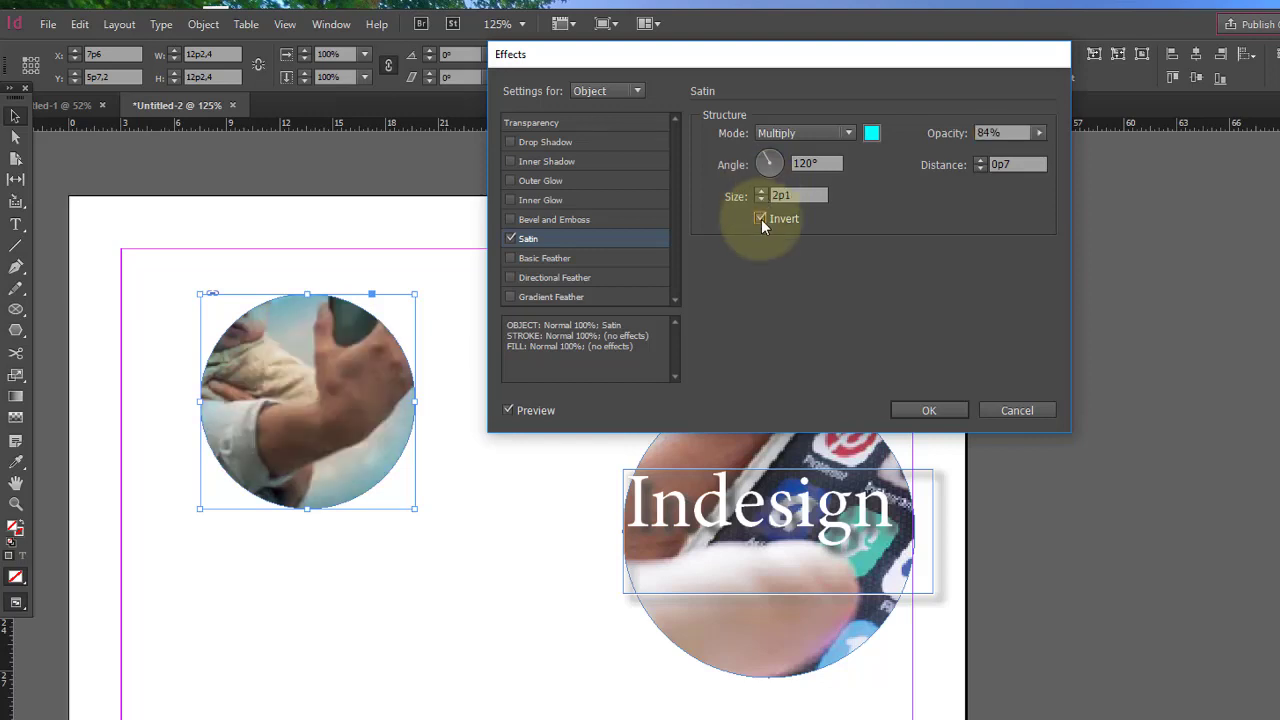
- Compare the Screen, Soft Light and Normal blending modes for the satin effect, ending with Normal
left_click(831, 134)
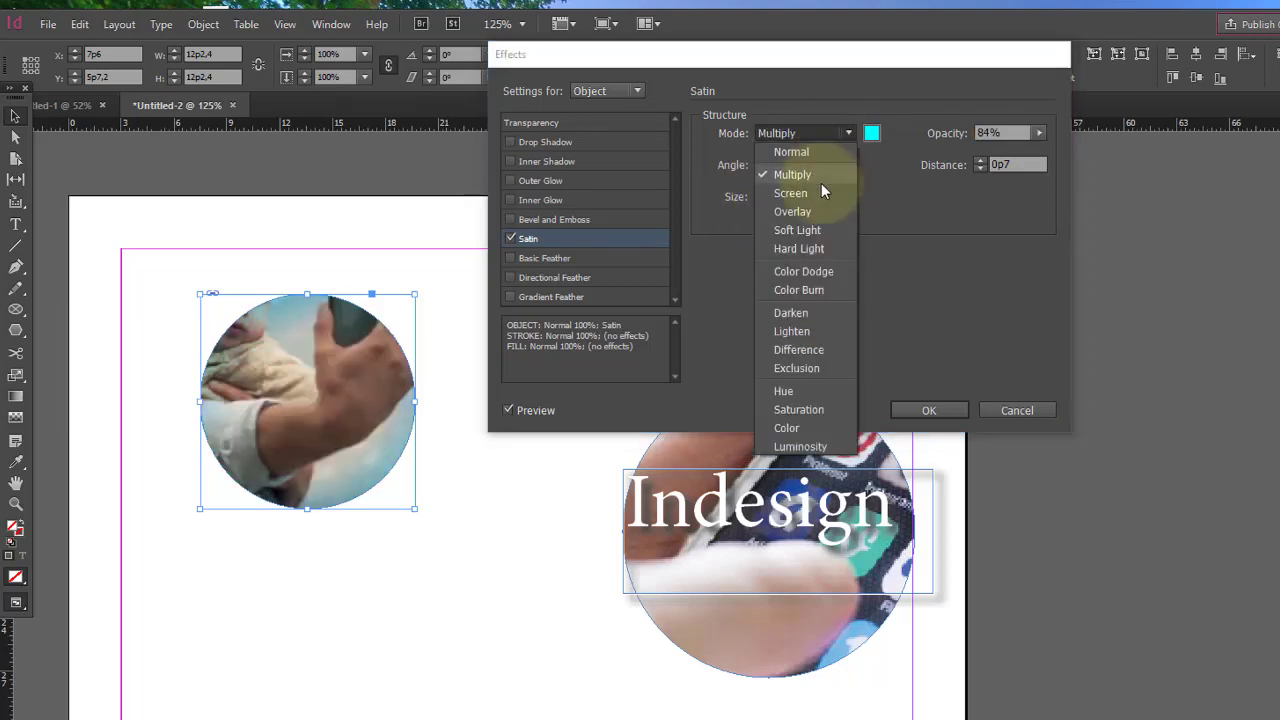
left_click(818, 192)
left_click(826, 135)
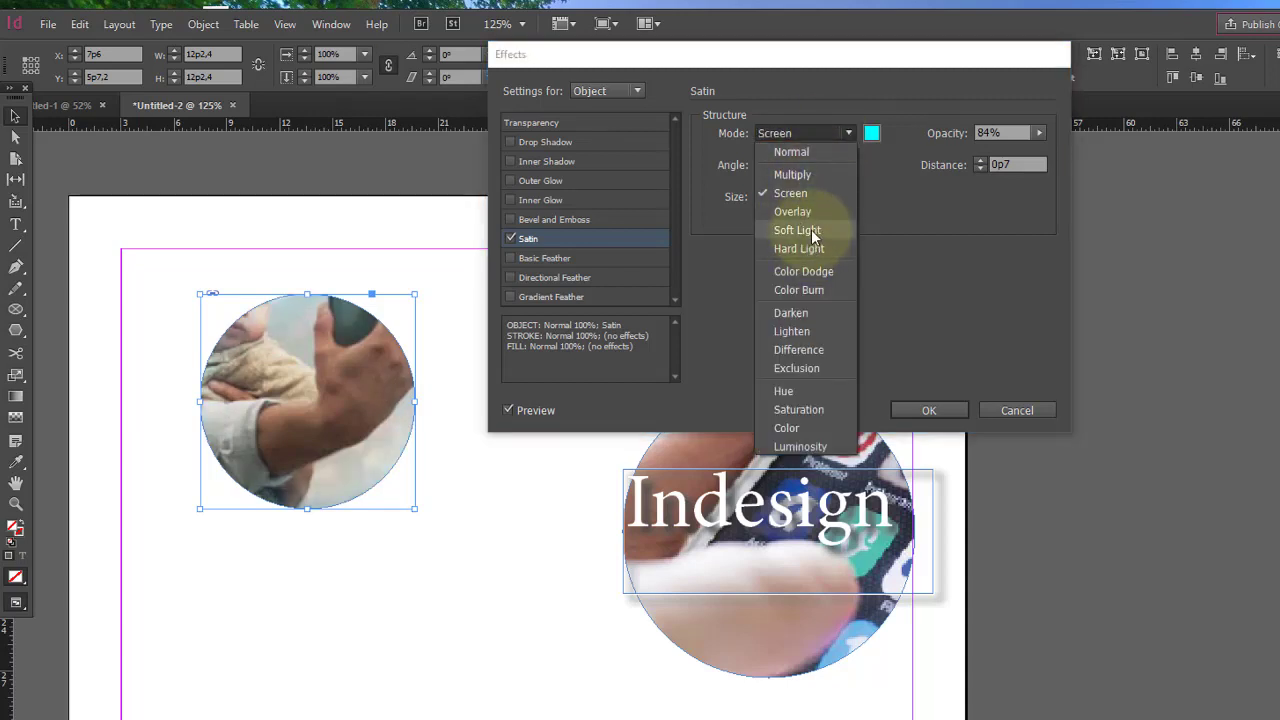
left_click(805, 230)
left_click(829, 134)
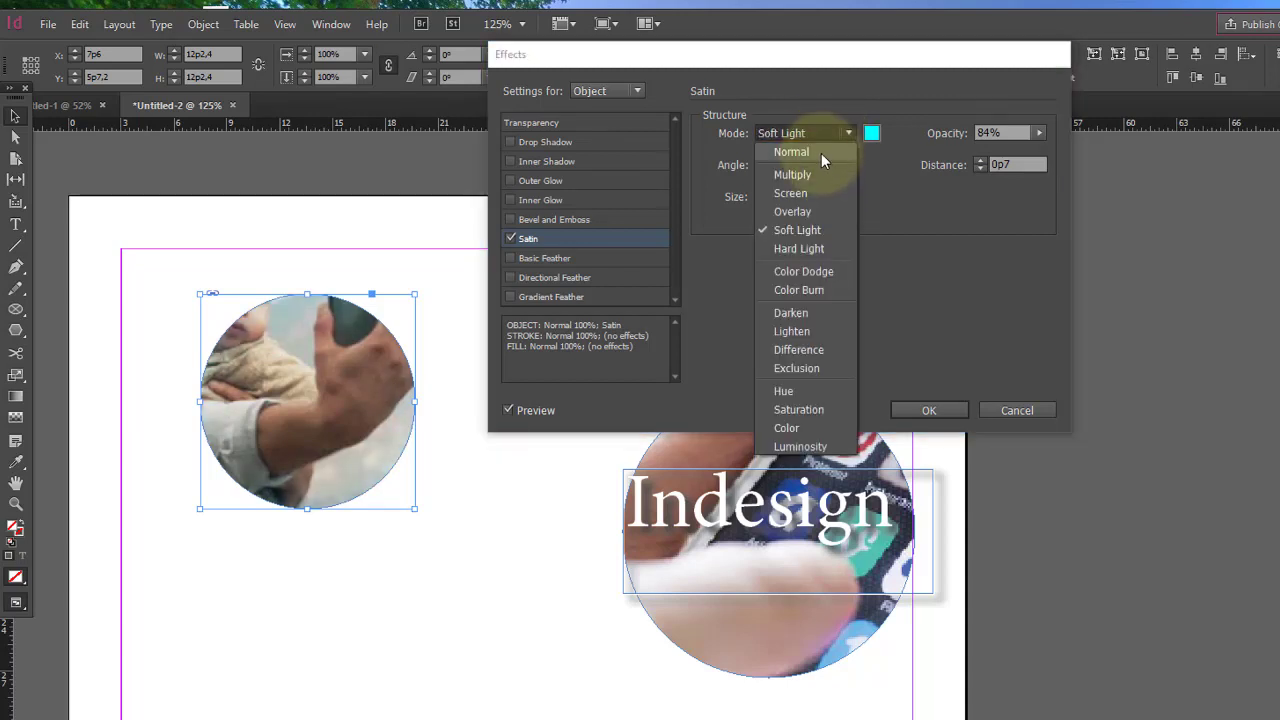
left_click(821, 153)
- Replace the hand picture's satin with a Basic Feather, apply it, and check the softened edge with the picture deselected
left_click(510, 238)
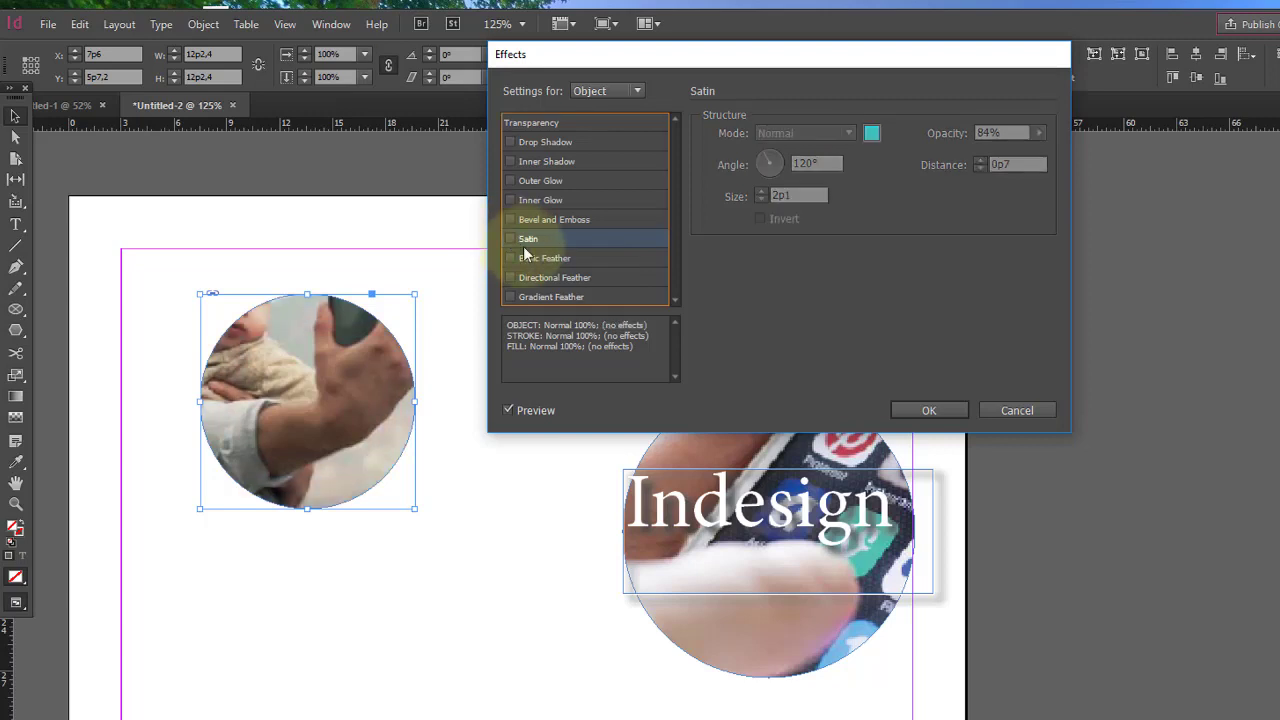
left_click(511, 258)
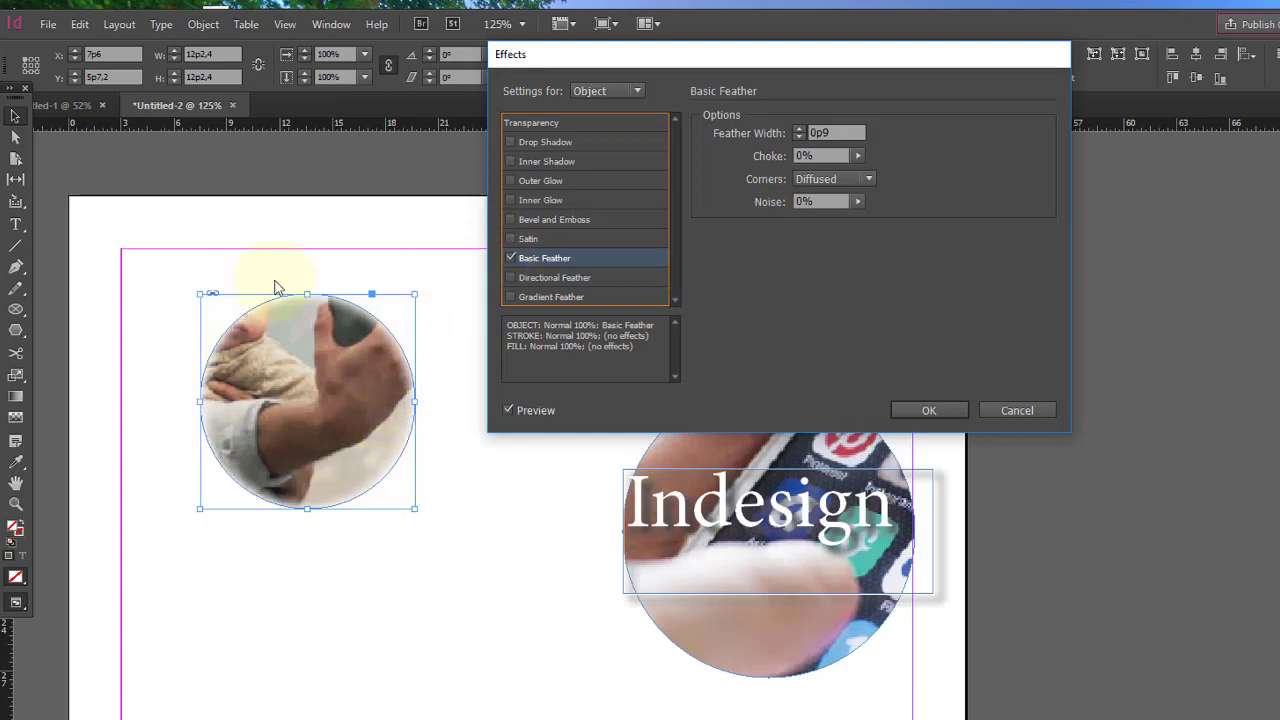
left_click(924, 410)
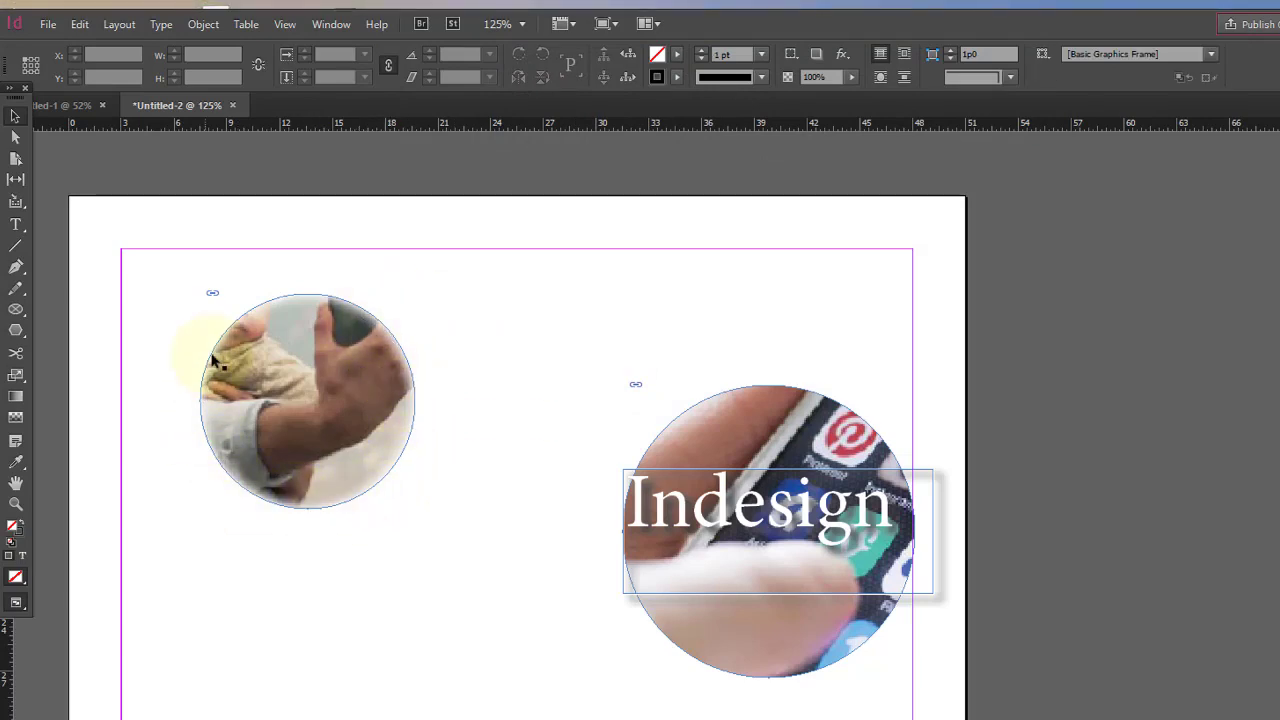
left_click(409, 378)
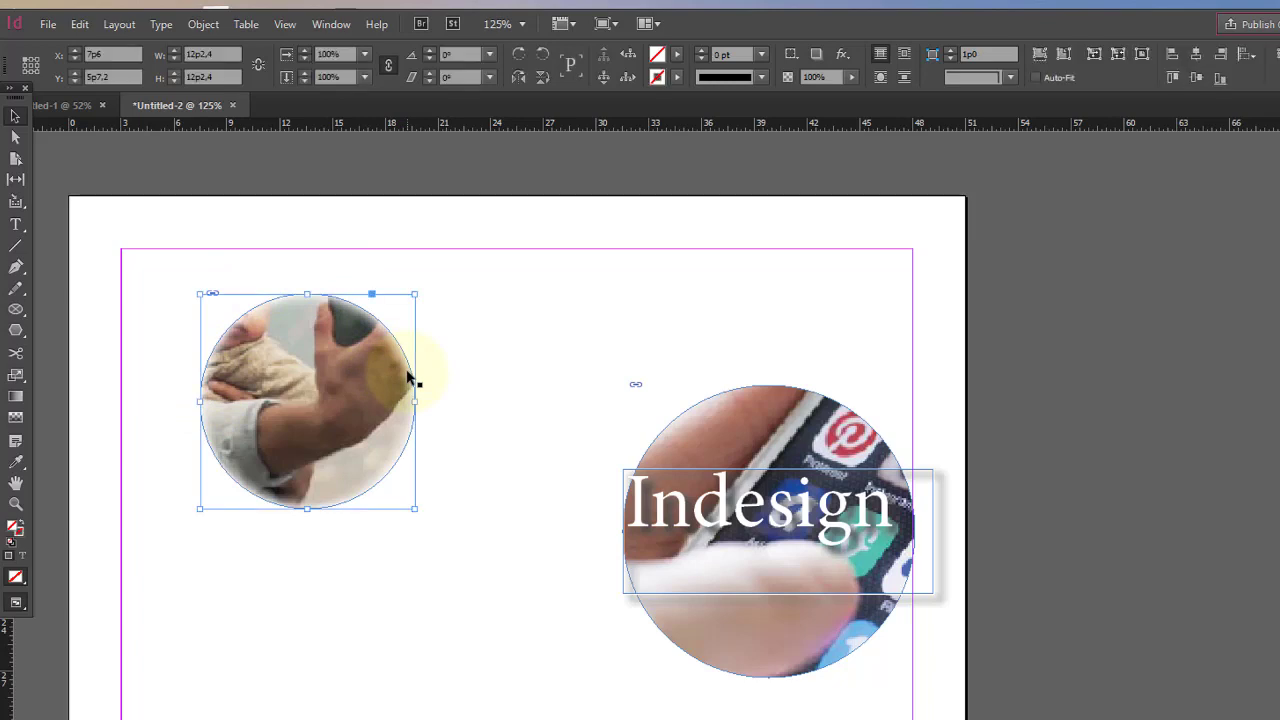
left_click(487, 272)
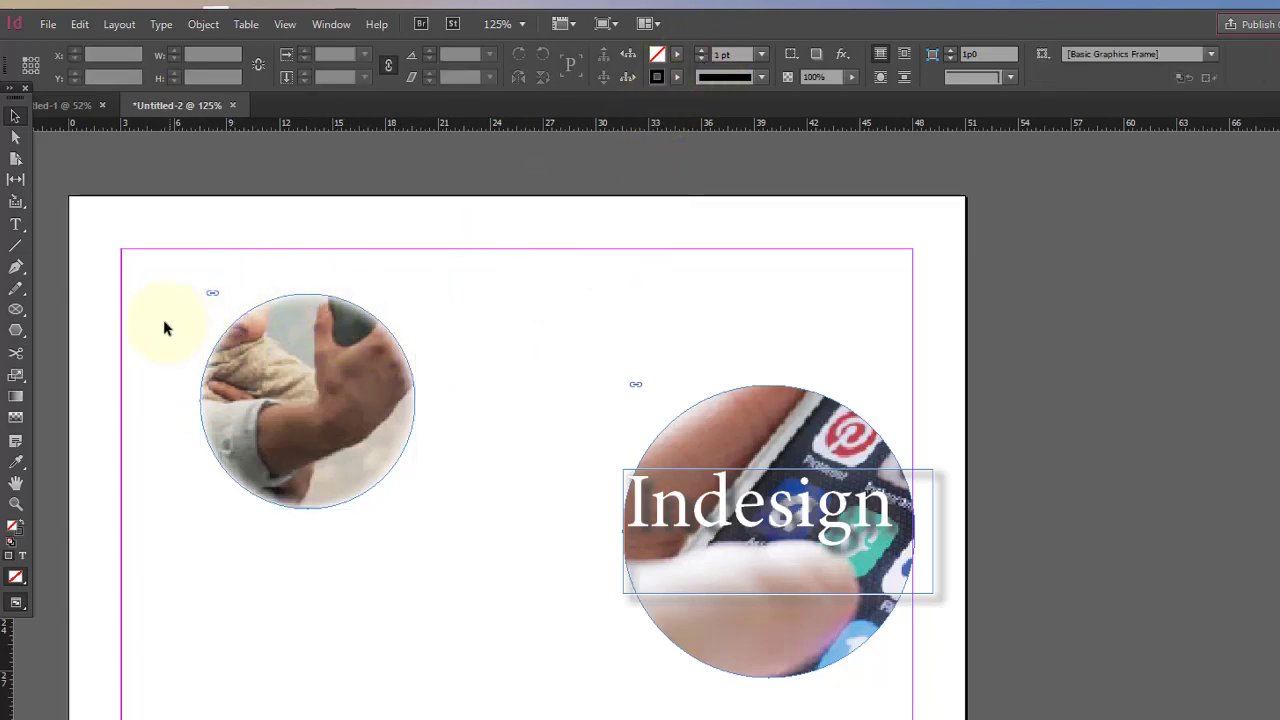
left_click(303, 373)
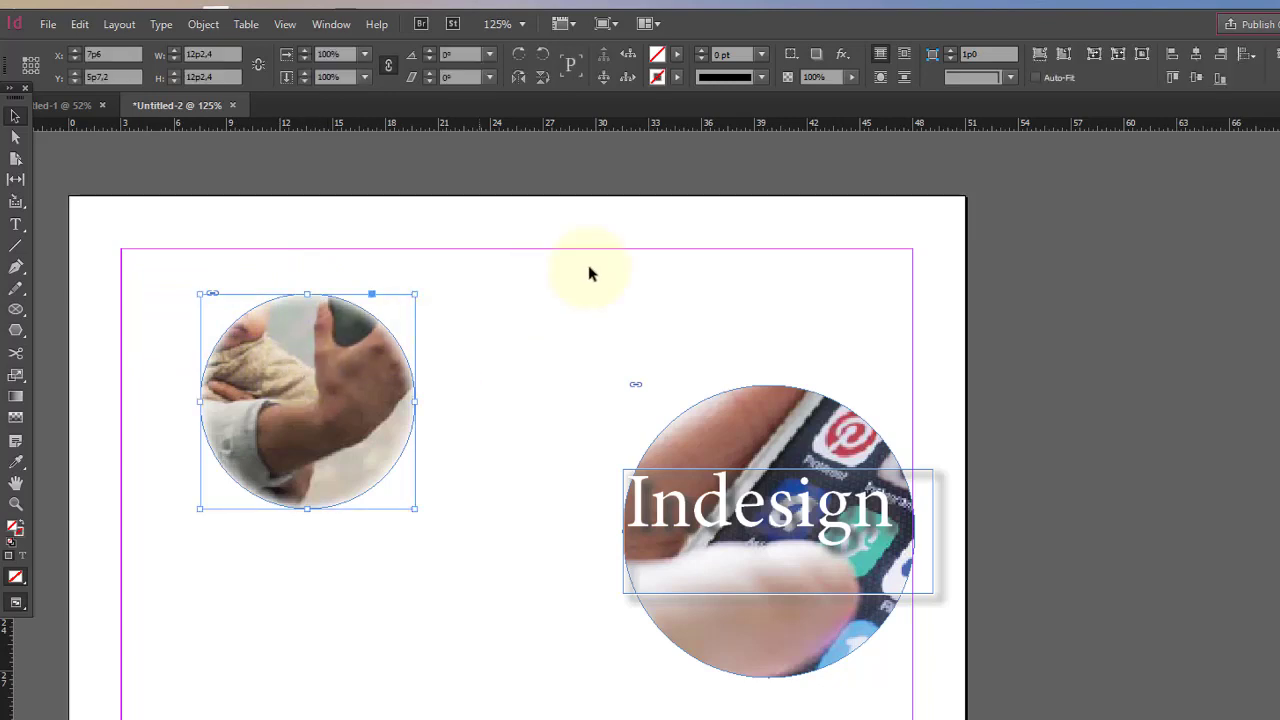
- Reopen the hand picture's Basic Feather settings and set the choke to 65% and the feather width to 2p8
left_click(846, 52)
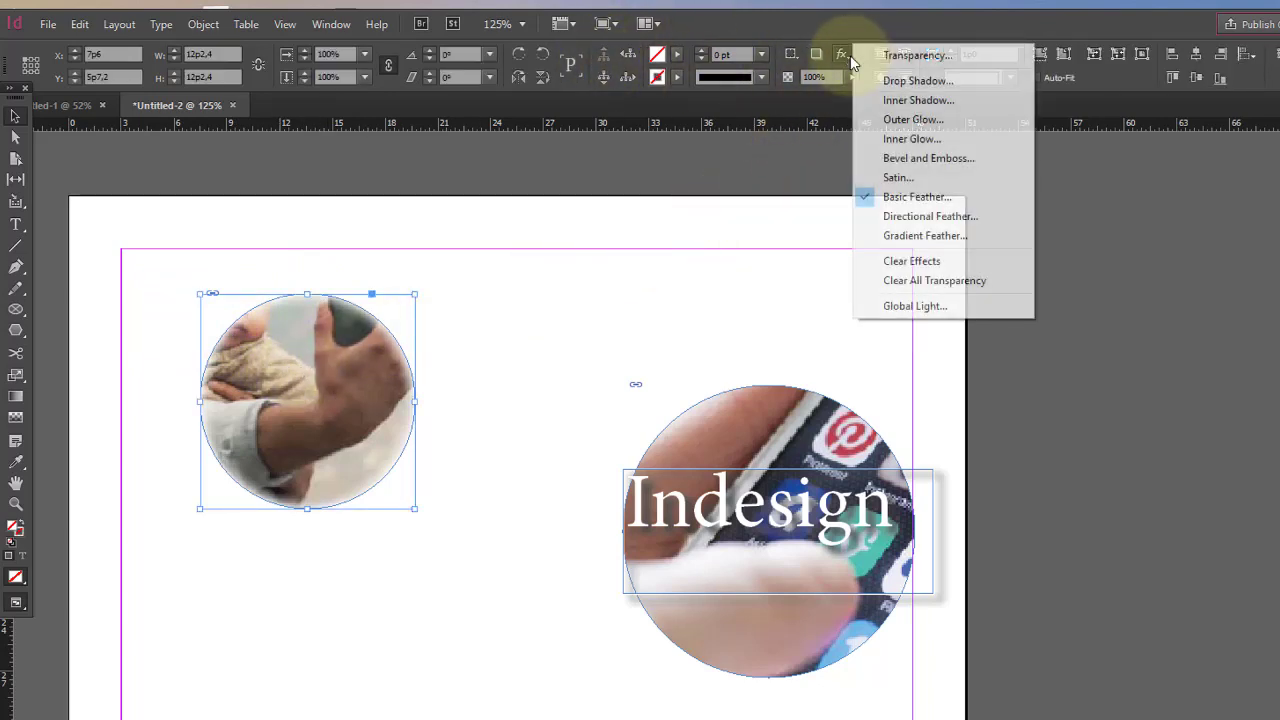
left_click(905, 199)
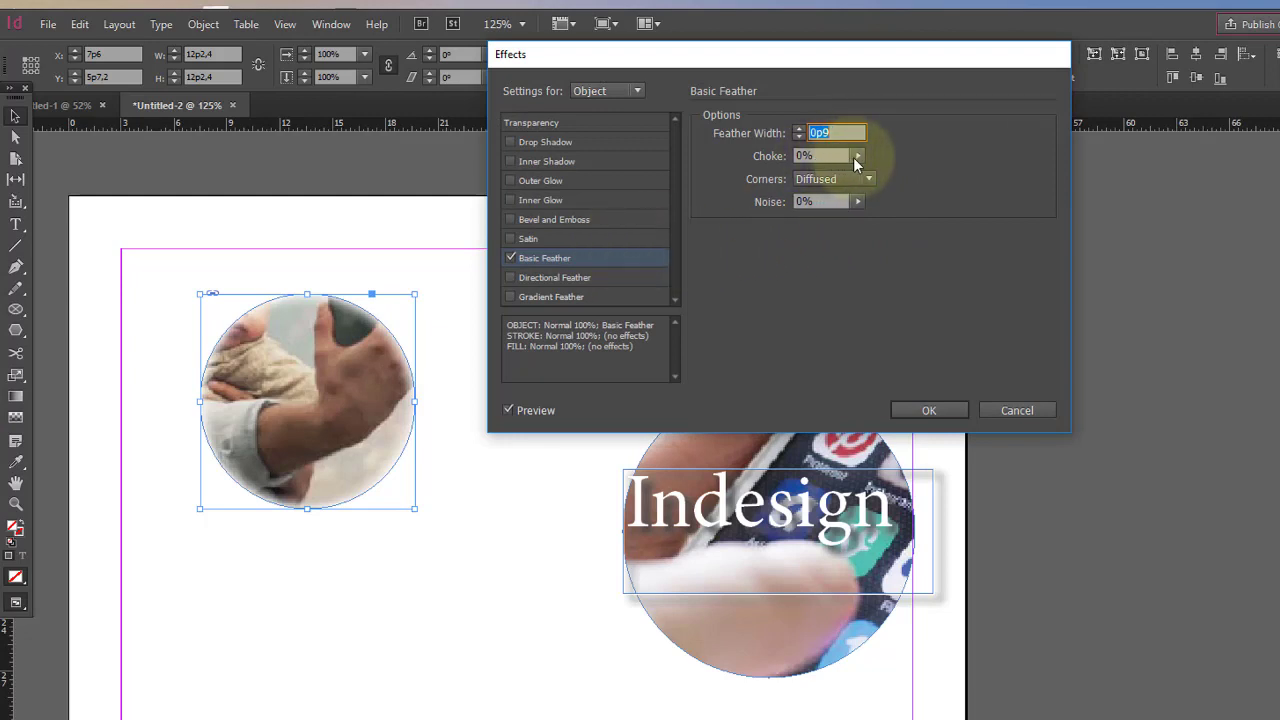
left_click_drag(855, 160, 832, 177)
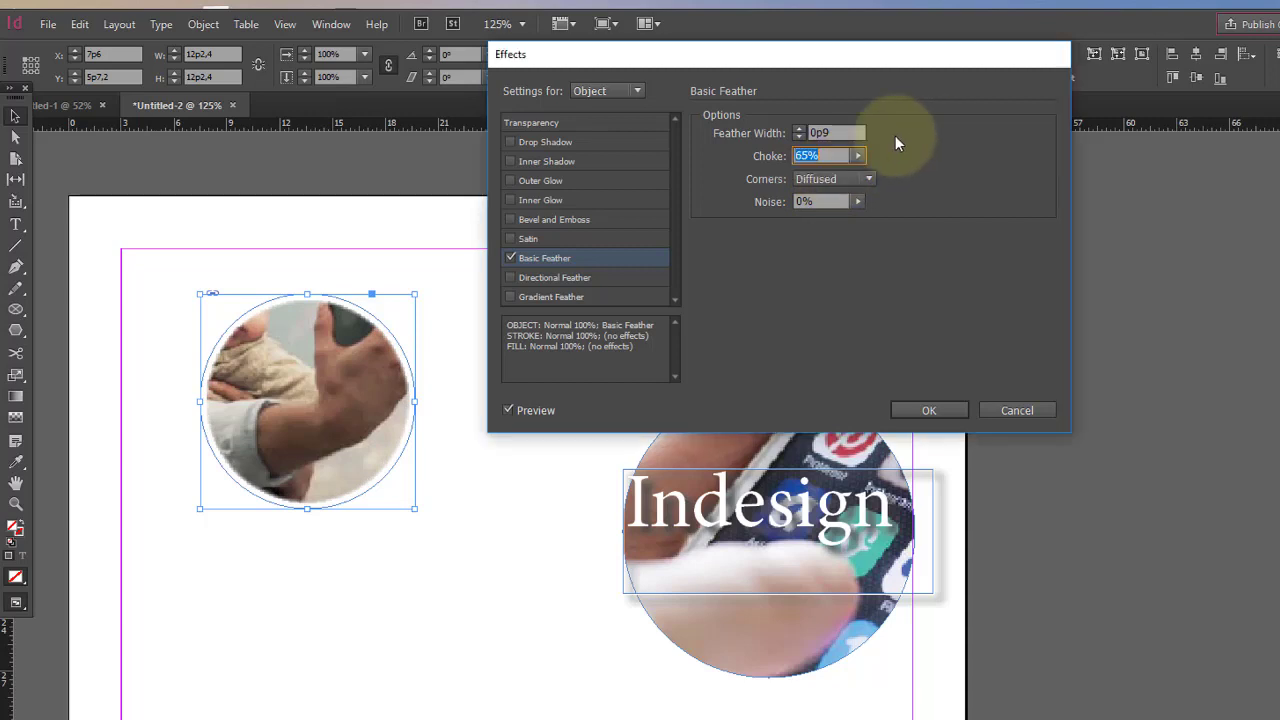
left_click(800, 130)
left_click(801, 131)
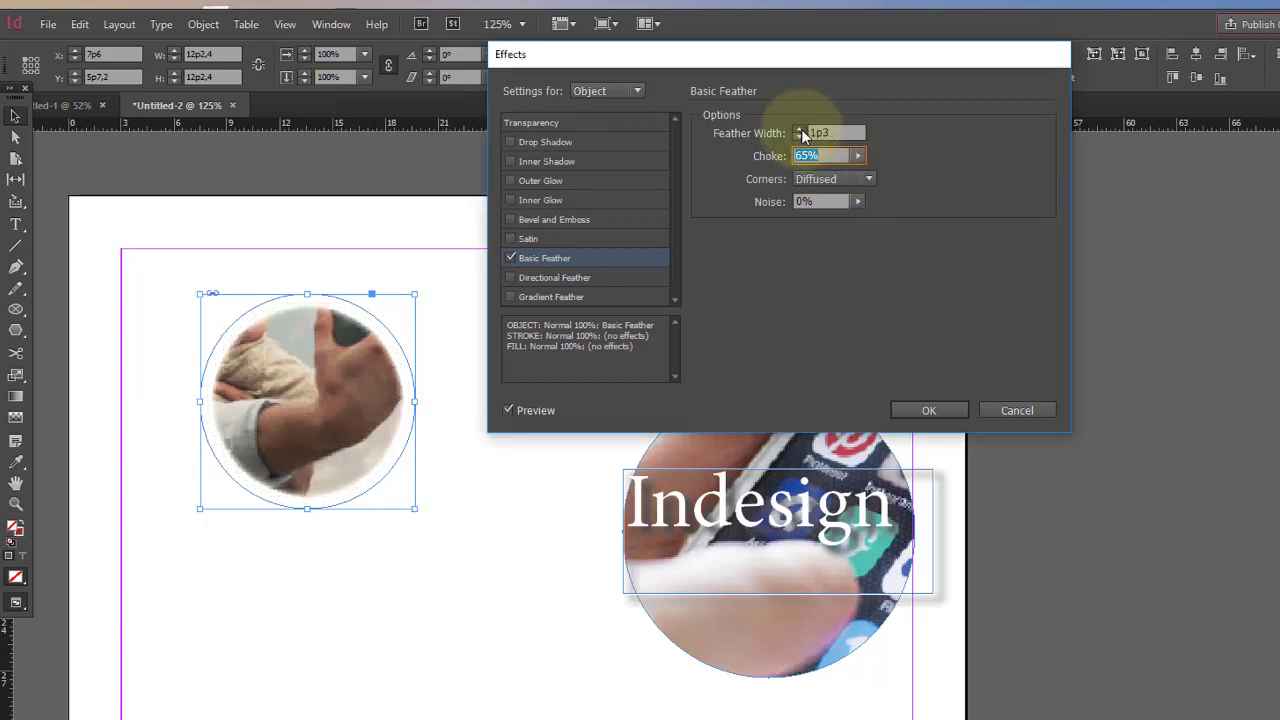
left_click(800, 131)
left_click(800, 131)
left_click(800, 131)
left_click(800, 131)
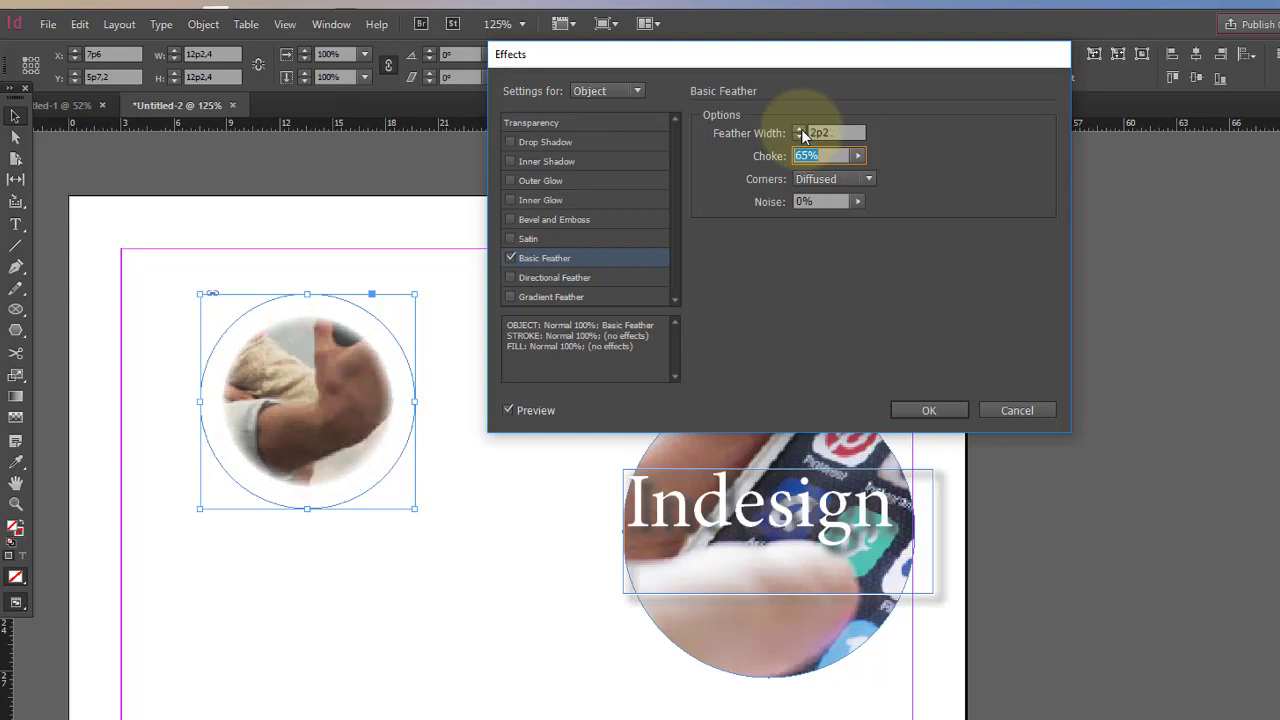
left_click(800, 131)
left_click(800, 131)
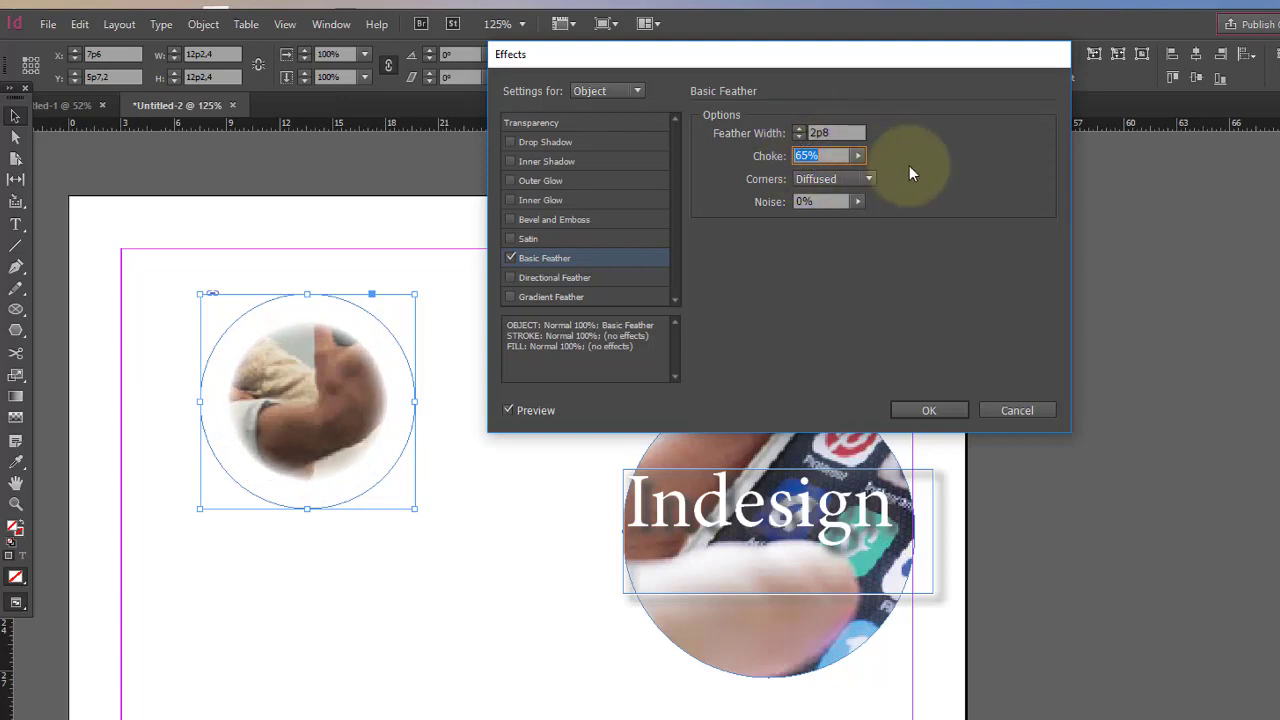
- Compare the Sharp, Rounded and Diffused feather corners, ending with Diffused and keeping the noise at 0%
left_click(864, 179)
left_click(852, 196)
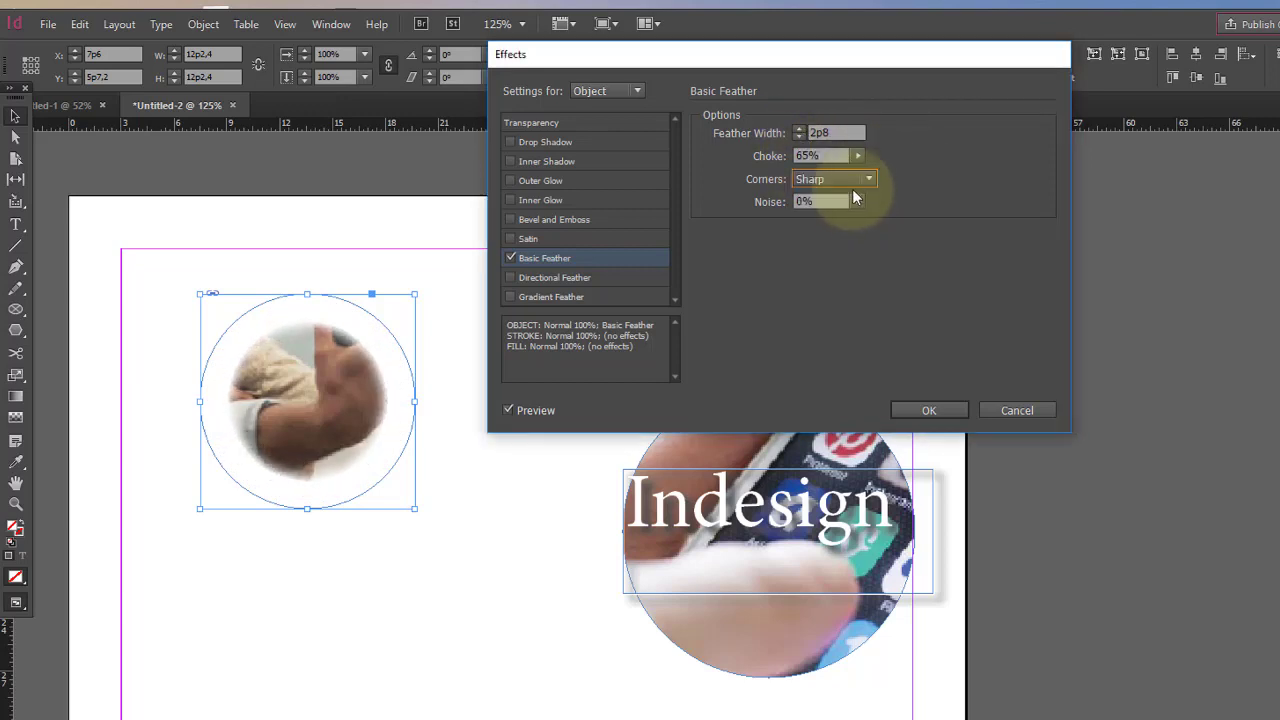
left_click(857, 179)
left_click(851, 212)
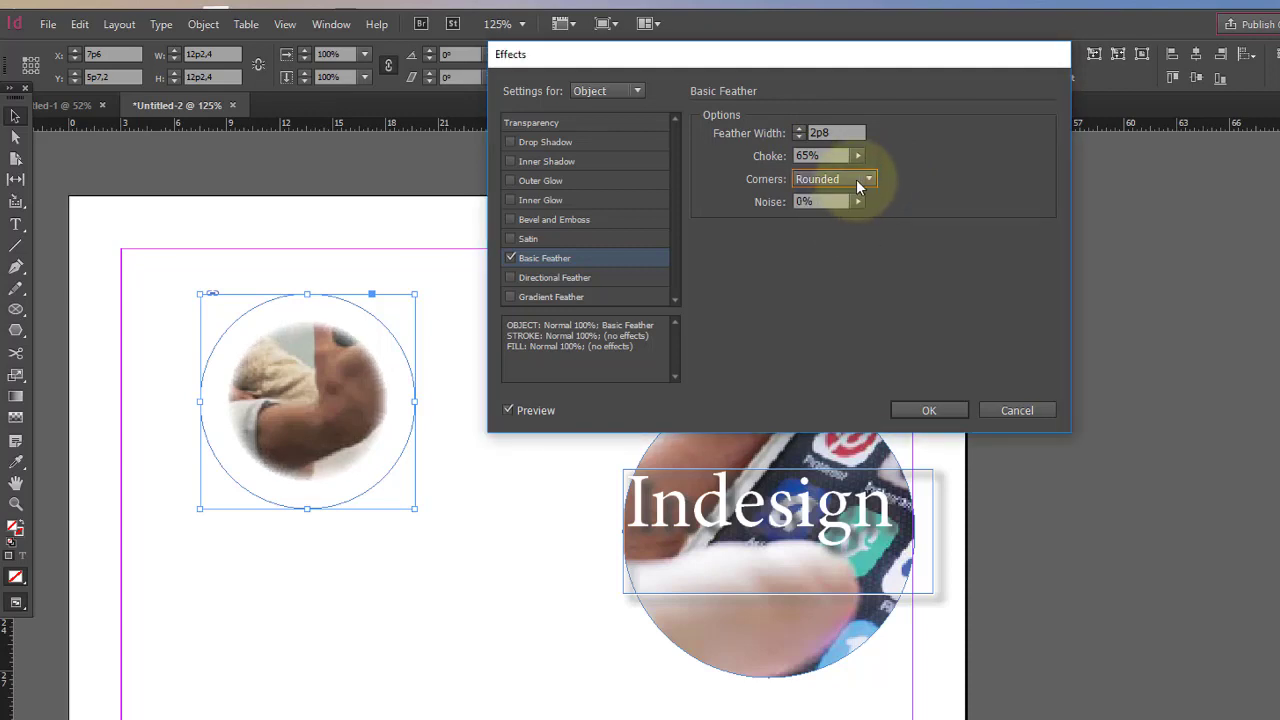
left_click(856, 179)
left_click(829, 234)
left_click(847, 182)
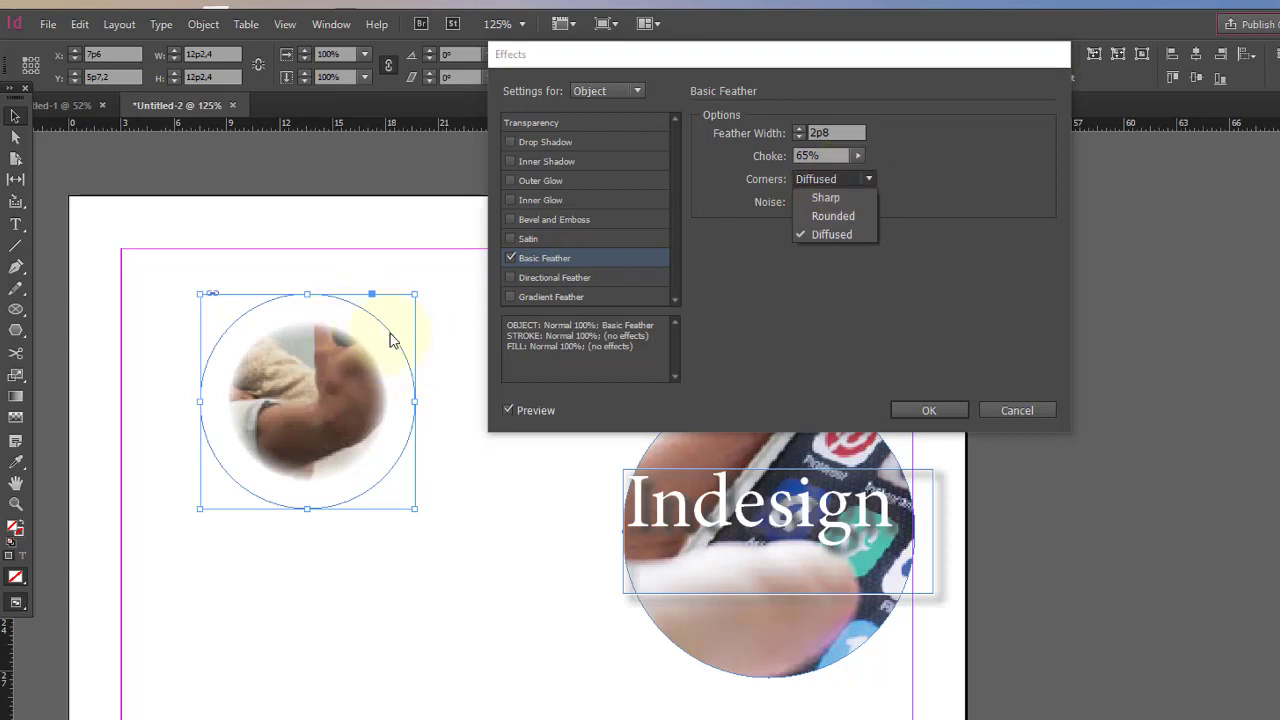
left_click(835, 199)
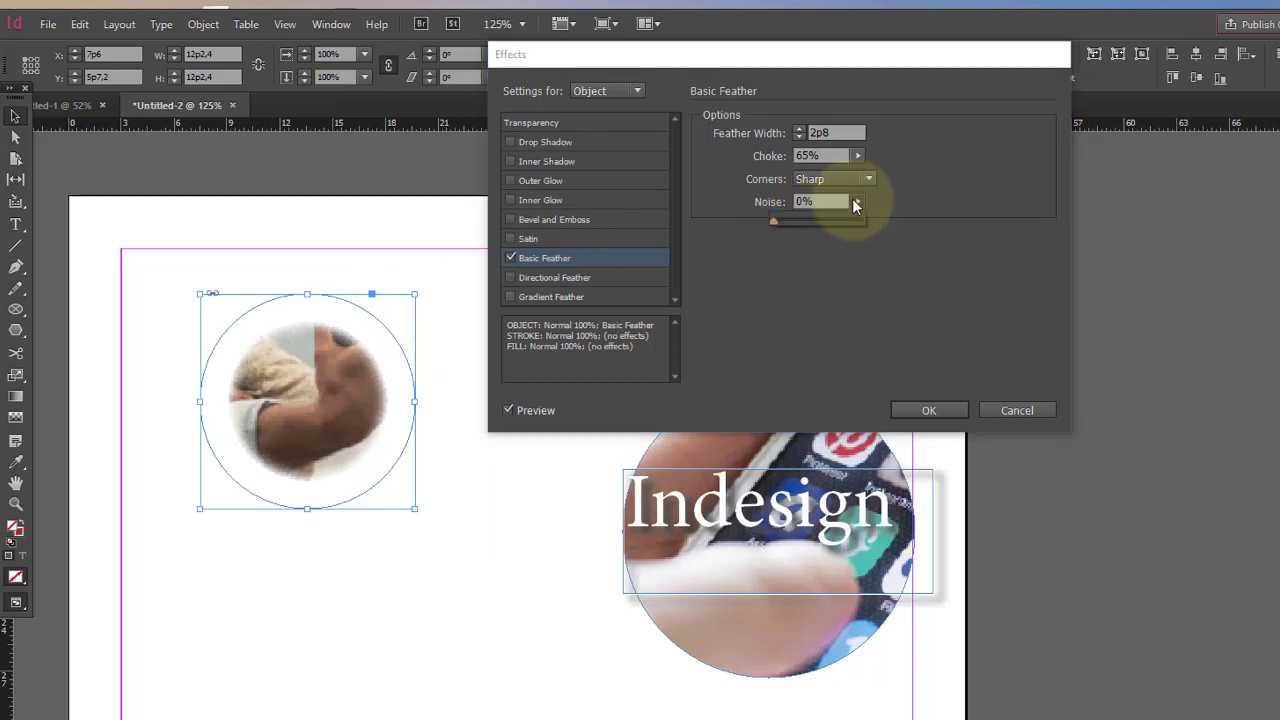
left_click_drag(857, 201, 752, 223)
left_click(820, 181)
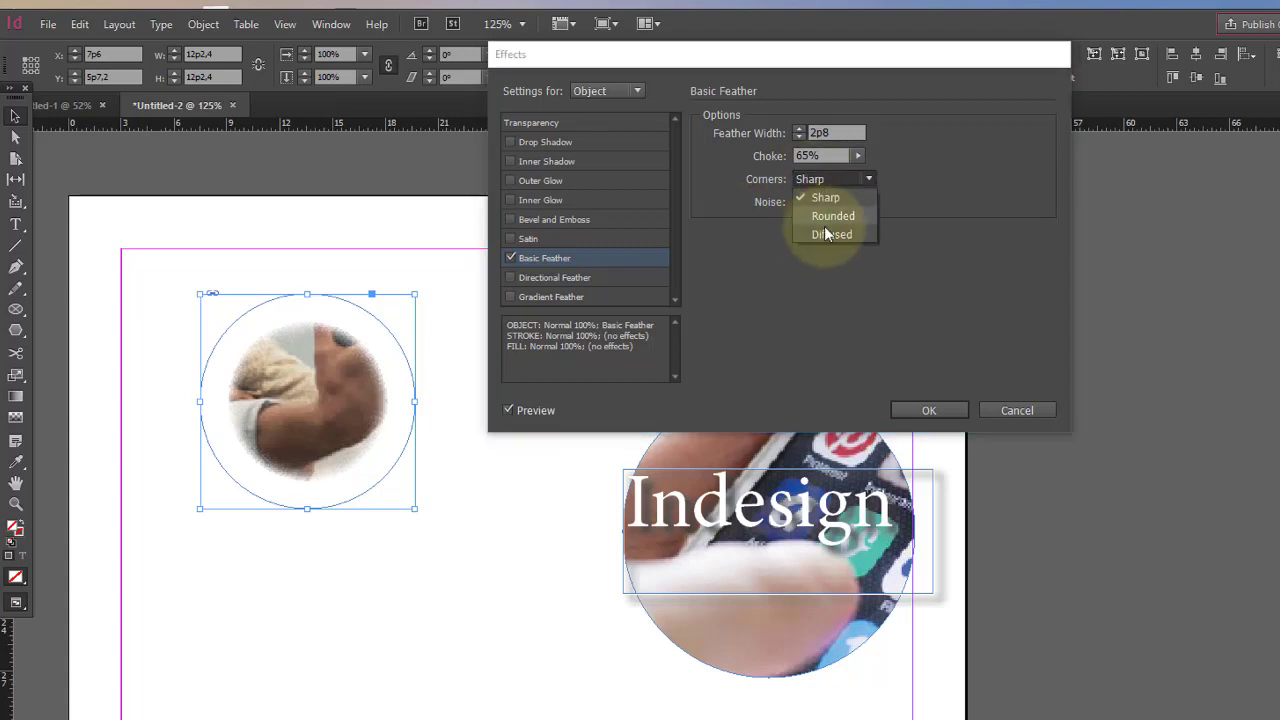
left_click(829, 231)
- Reduce the Basic Feather's choke to 1% and its feather width to 2p7
left_click(836, 177)
left_click_drag(836, 176, 775, 178)
left_click(798, 137)
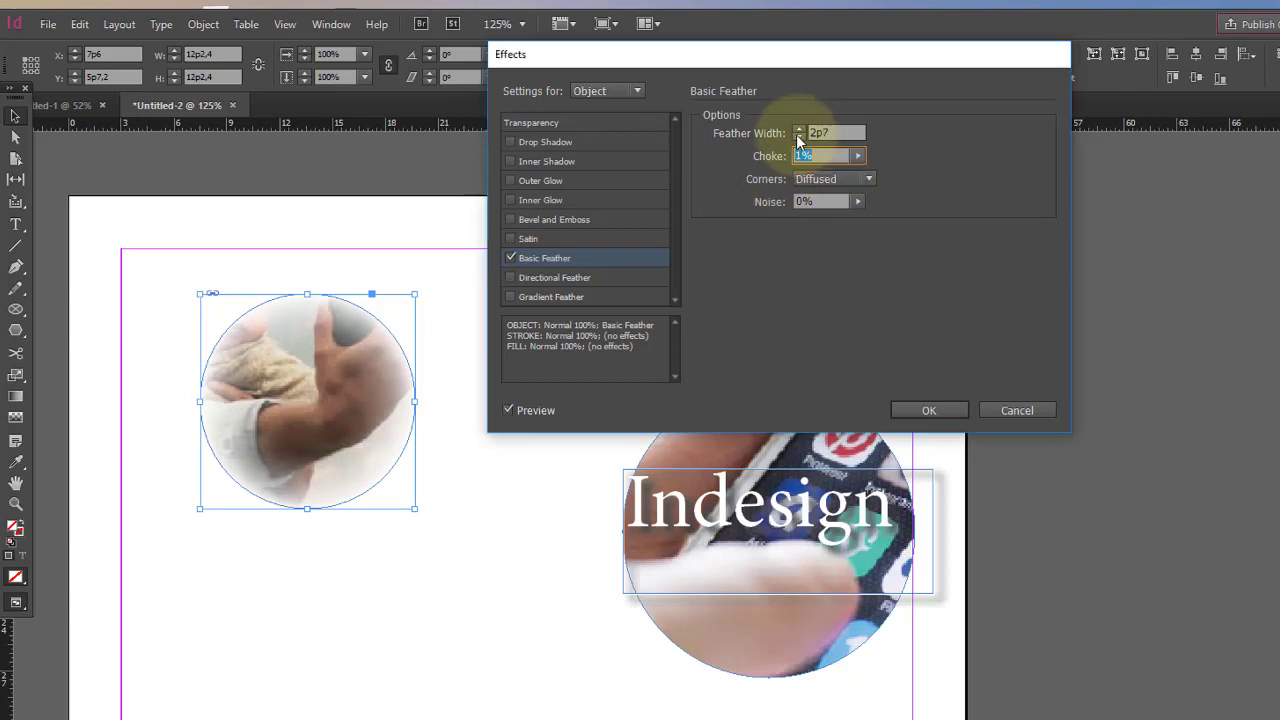
- Replace the hand picture's Basic Feather with a Directional Feather and set its top feather width to 1p0
left_click(511, 258)
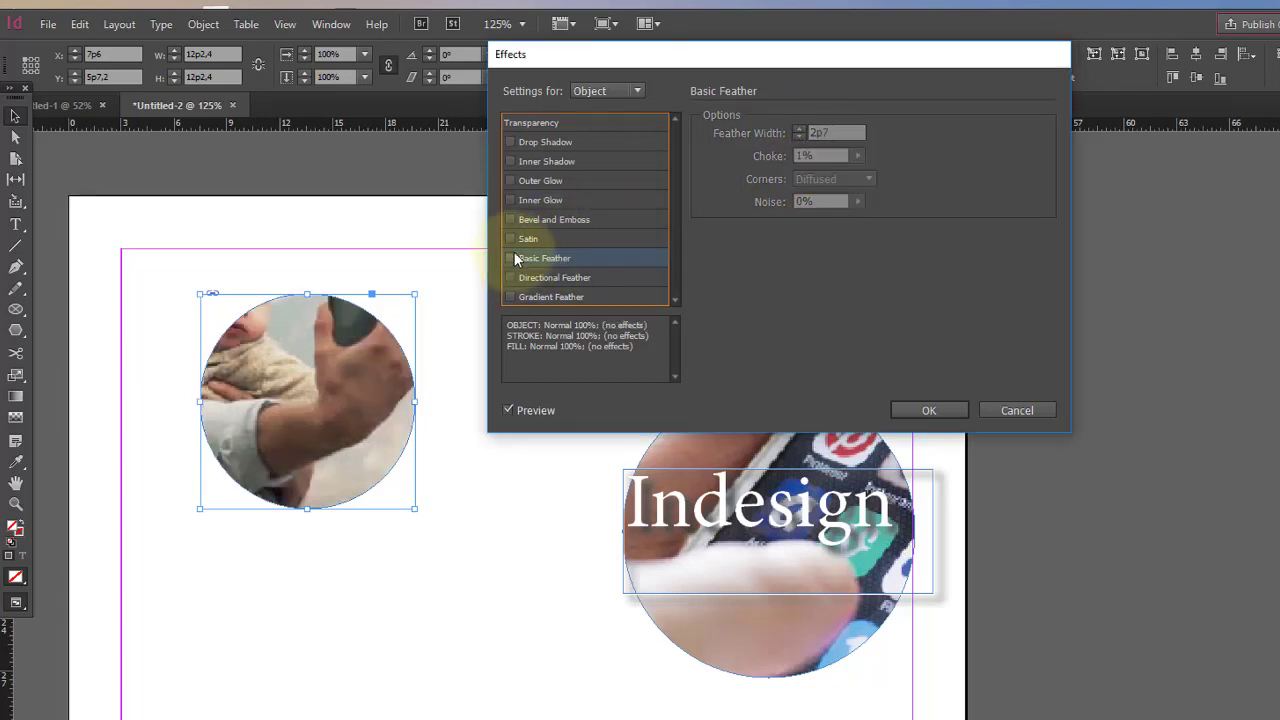
left_click(540, 277)
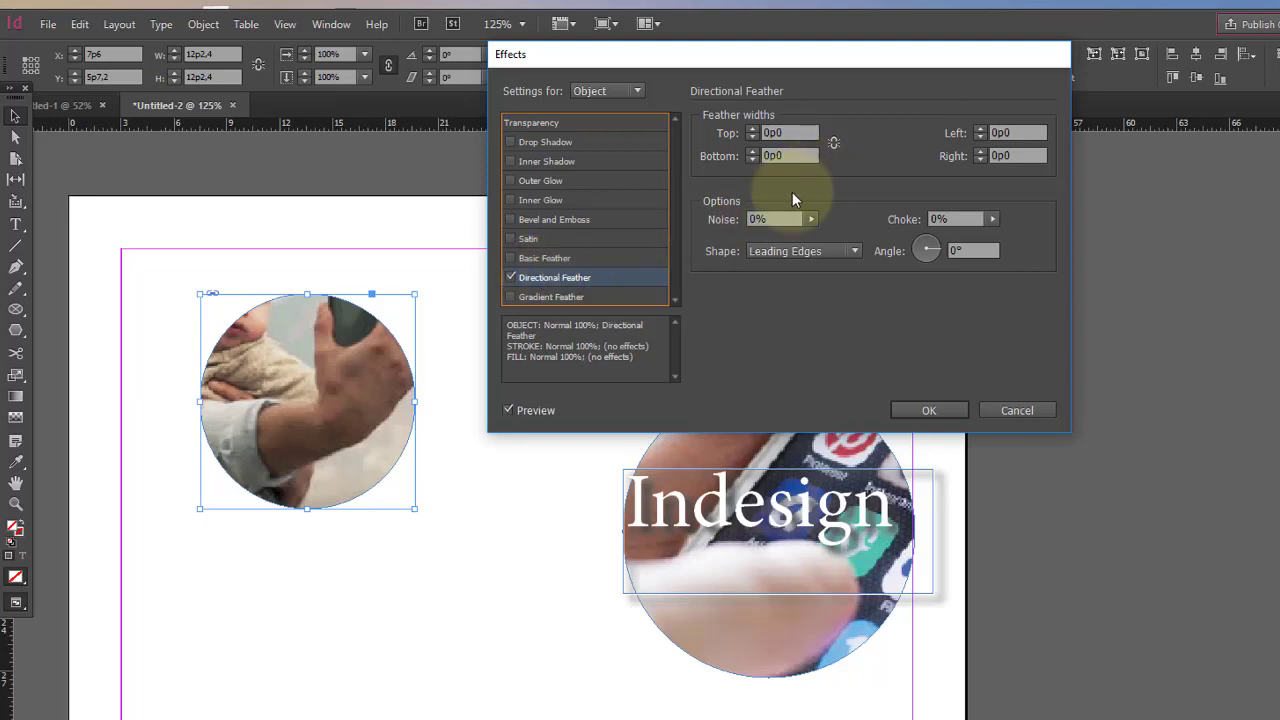
left_click(752, 133)
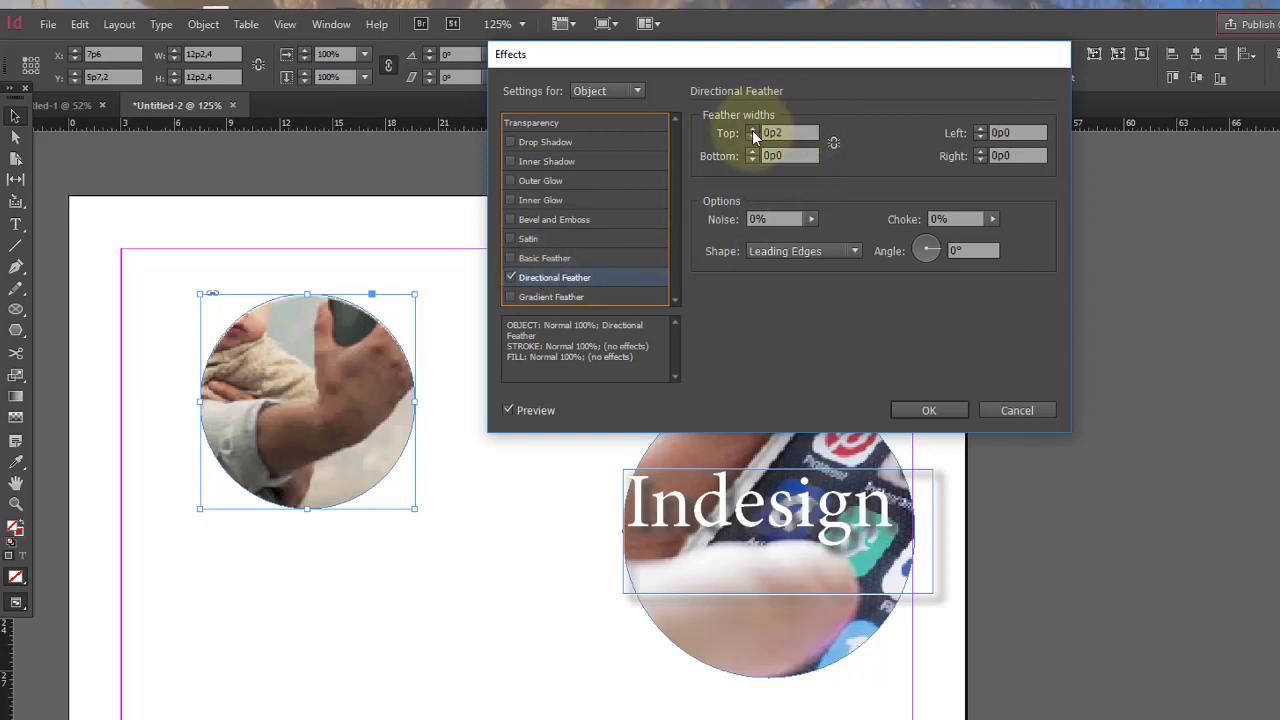
left_click(752, 133)
left_click(752, 133)
left_click(752, 133)
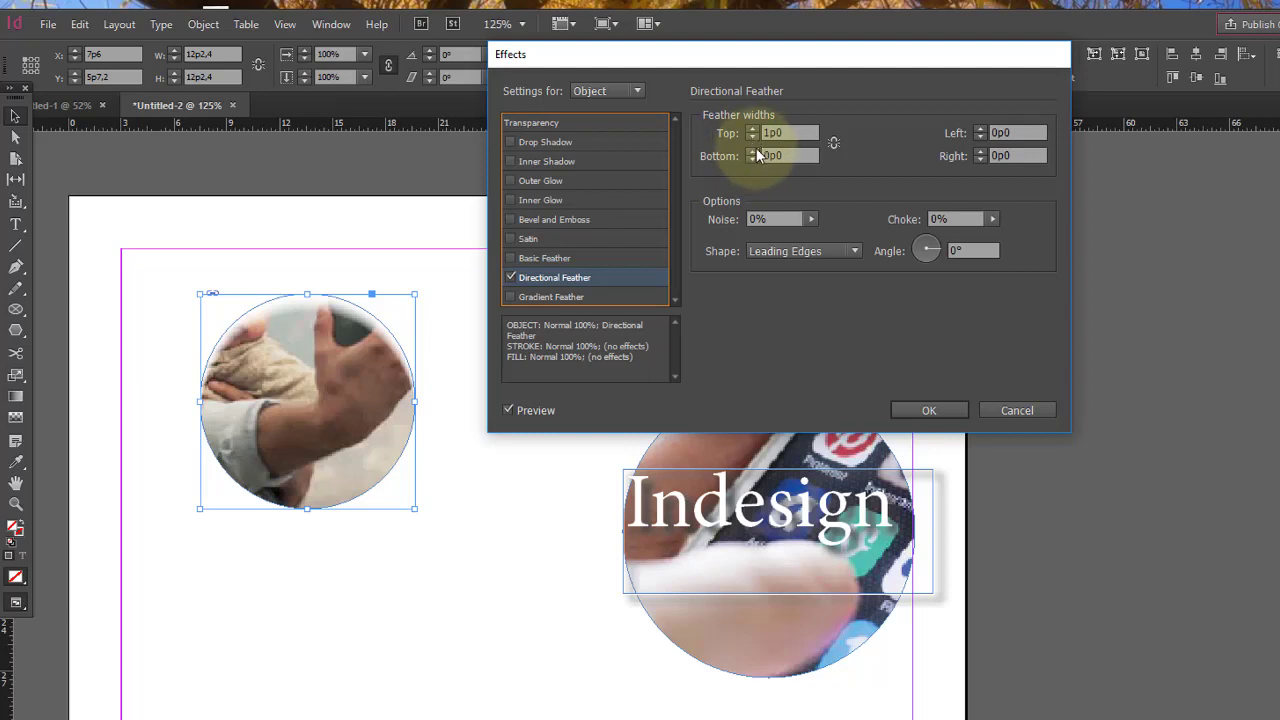
- Set the Directional Feather's bottom feather width to 0p6
left_click(753, 151)
left_click(753, 151)
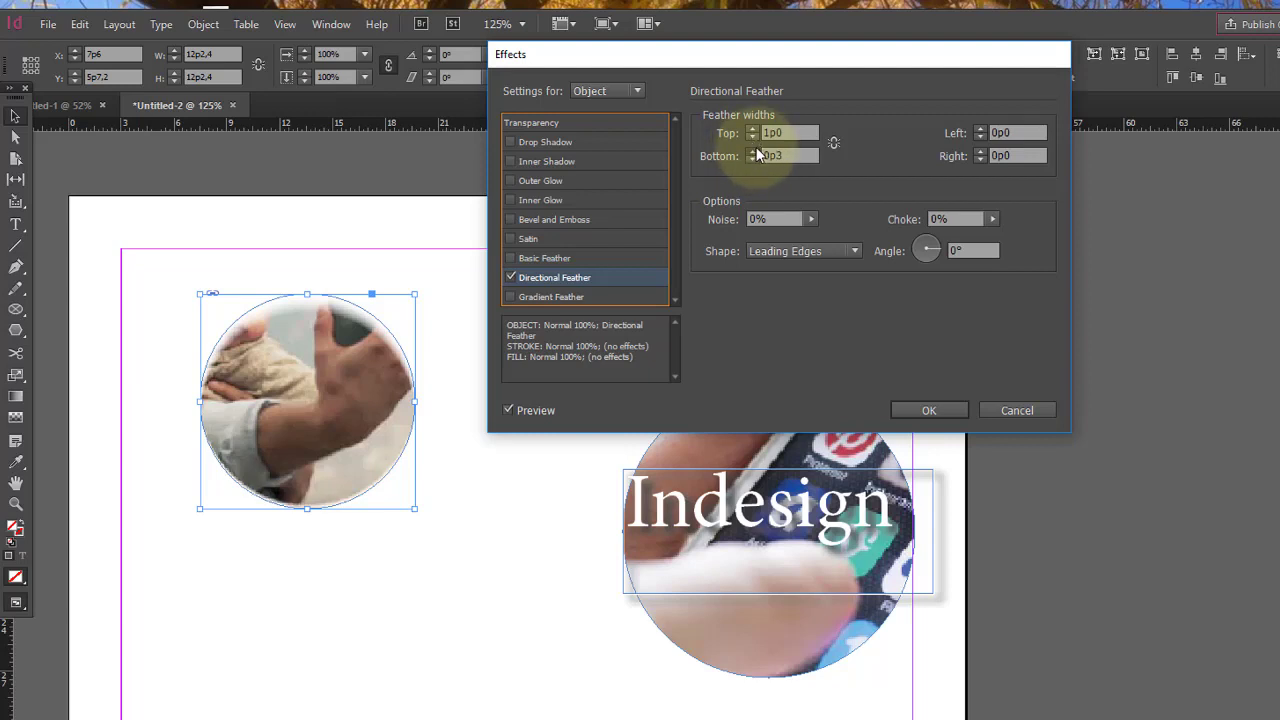
left_click(753, 151)
left_click(753, 151)
- Reduce both the top and bottom widths of the Directional Feather to 0p1
left_click(752, 137)
left_click(752, 137)
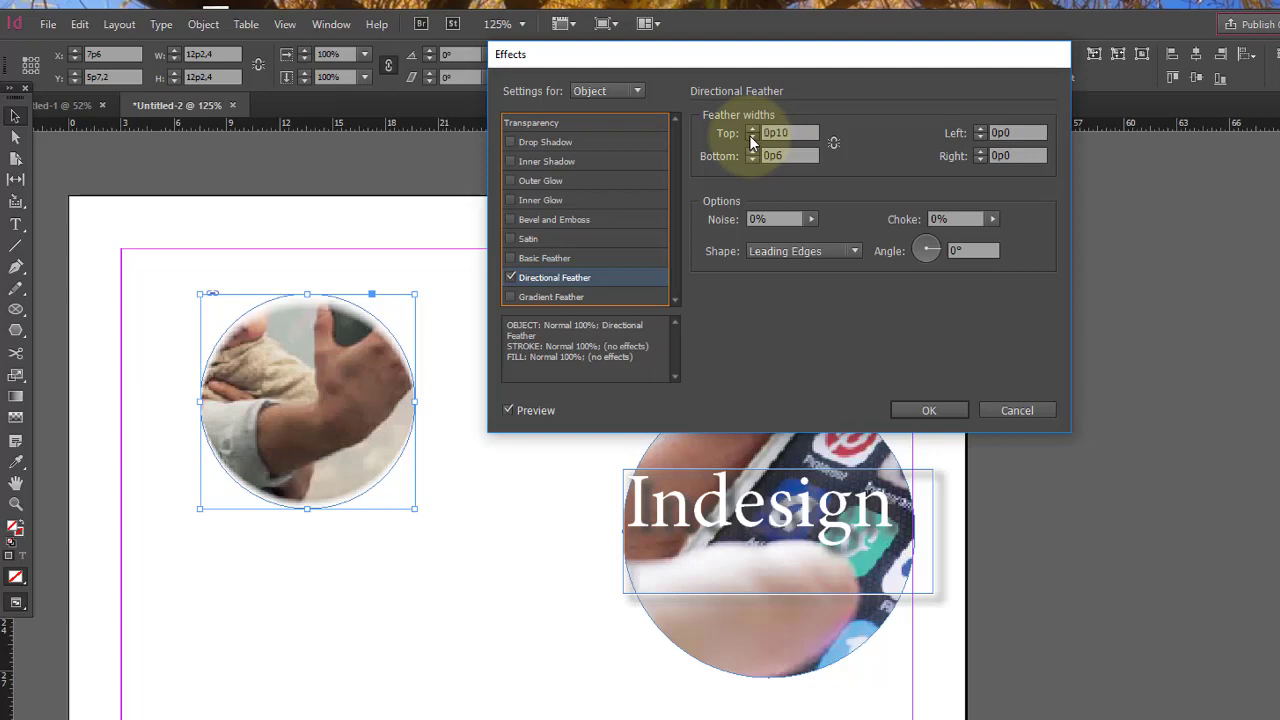
left_click(752, 137)
left_click(752, 137)
left_click(752, 137)
left_click(752, 137)
left_click(752, 137)
left_click(752, 137)
left_click(752, 137)
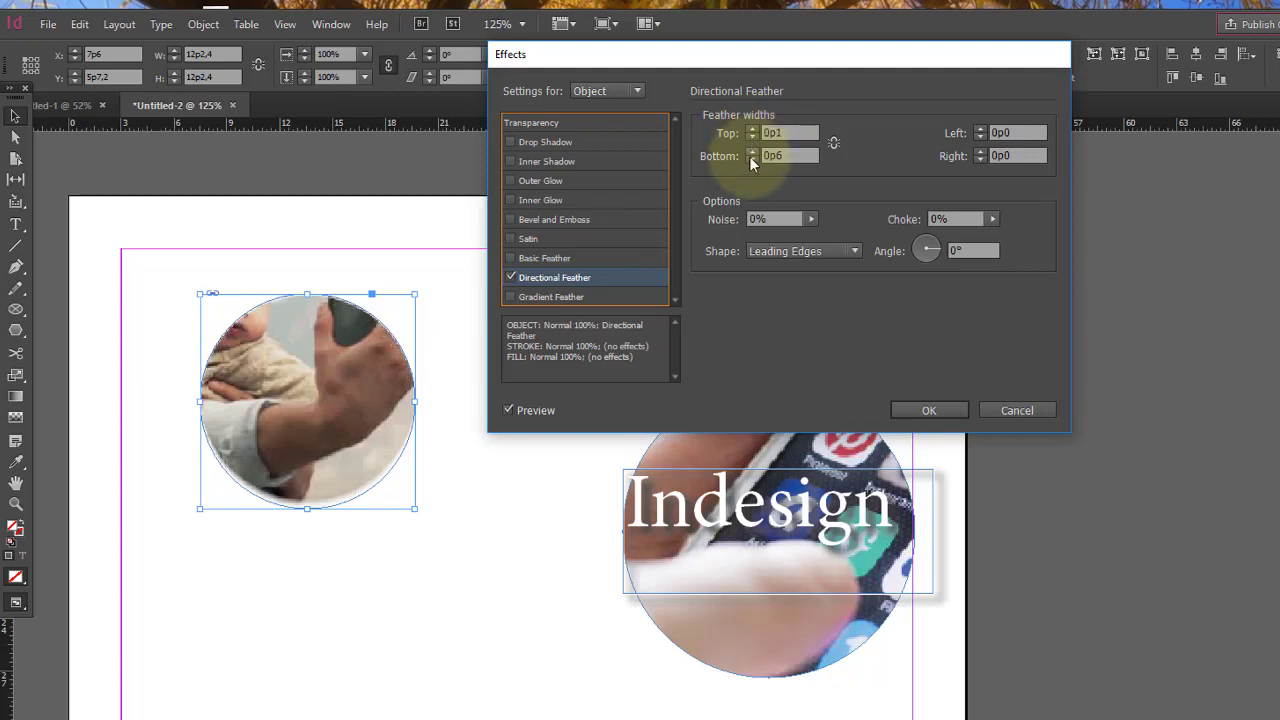
left_click(752, 159)
left_click(752, 159)
left_click(752, 159)
left_click(751, 160)
left_click(751, 160)
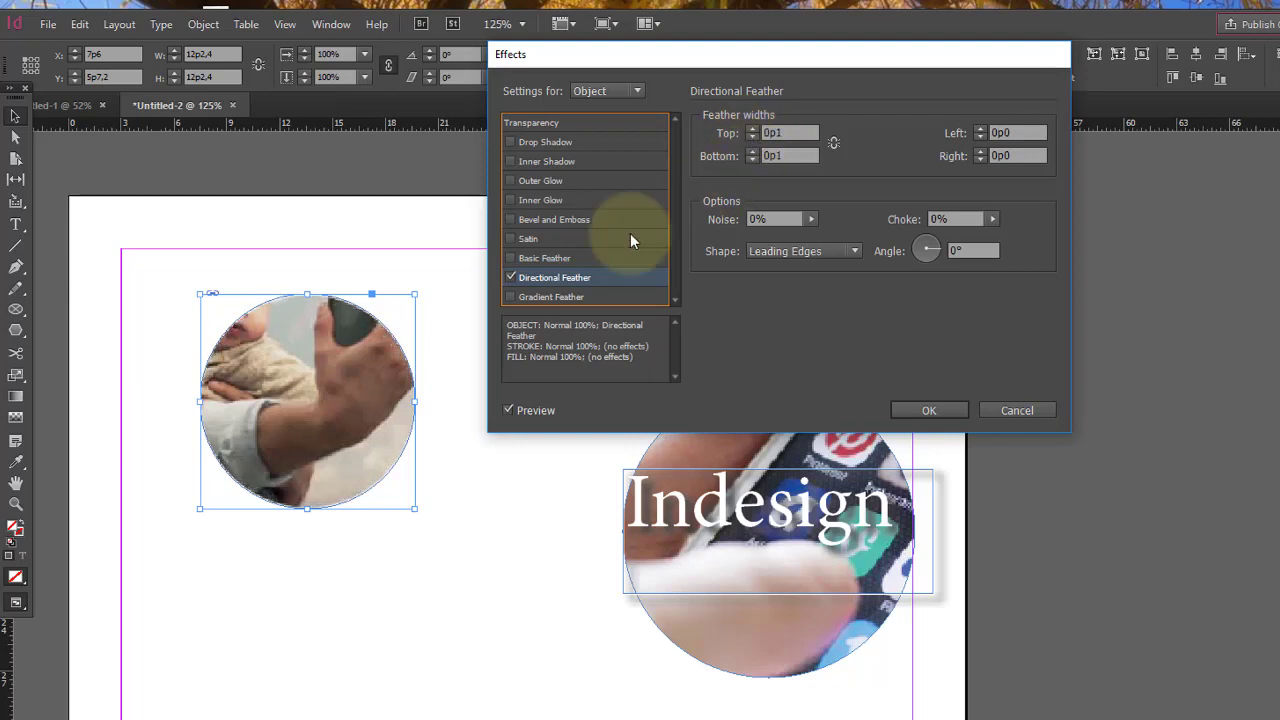
- Replace the hand picture's Directional Feather with a Gradient Feather and shift the gradient midpoint slightly toward the transparent end
left_click(510, 278)
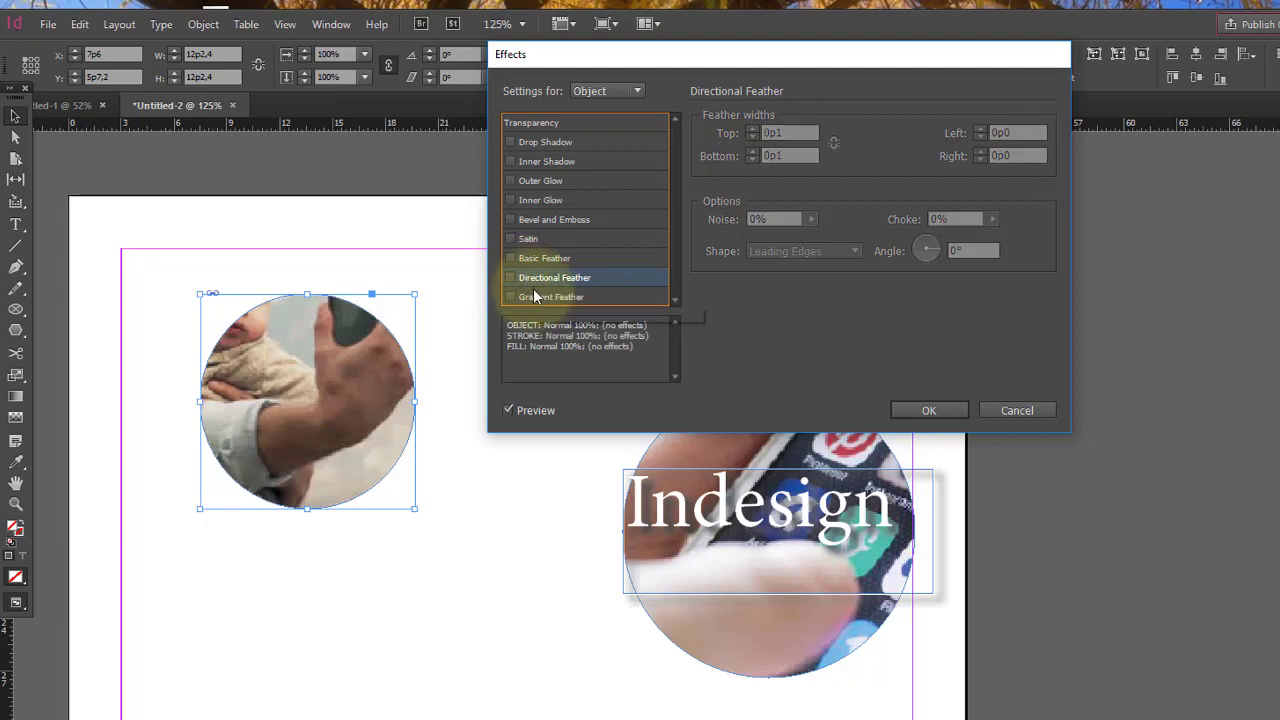
left_click(529, 297)
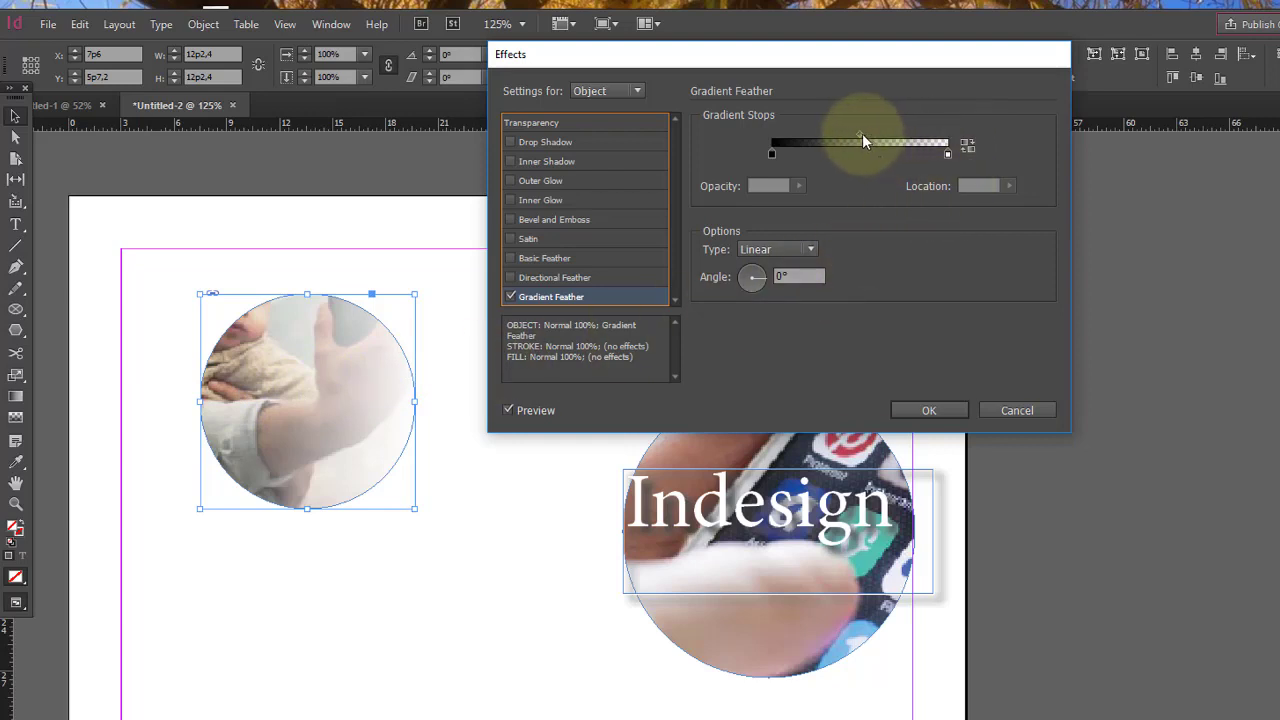
mouse_move(861, 135)
left_mouse_down()
mouse_move(917, 130)
mouse_move(813, 134)
mouse_move(868, 133)
left_mouse_up()
- Try to adjust the position and opacity of the Gradient Feather's opaque stop
left_click(772, 154)
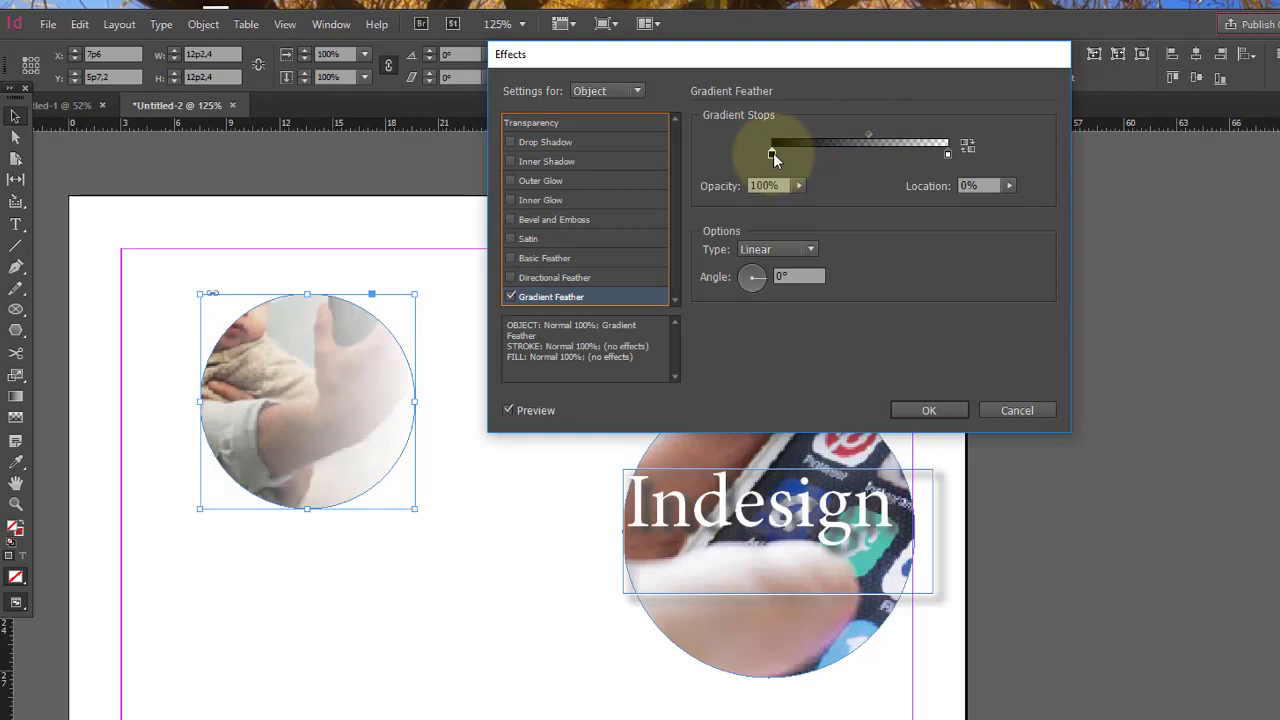
mouse_move(773, 153)
left_mouse_down()
mouse_move(858, 154)
mouse_move(748, 154)
left_mouse_up()
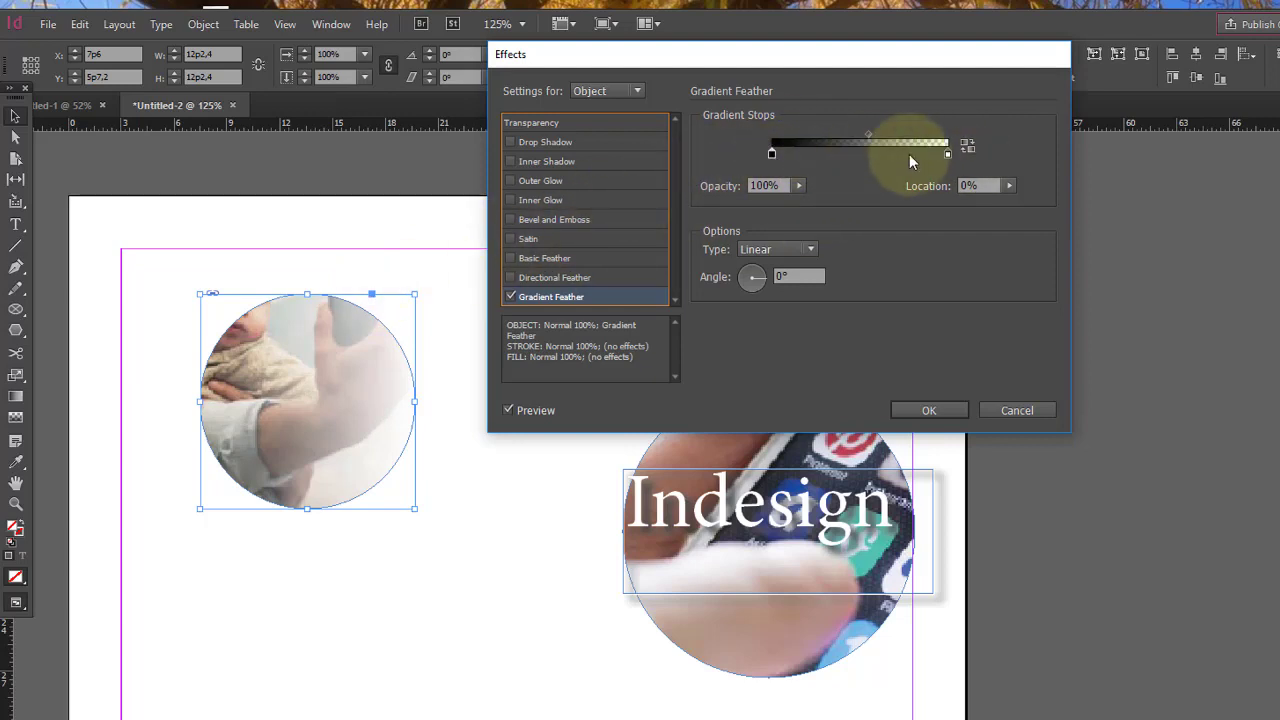
left_click(798, 185)
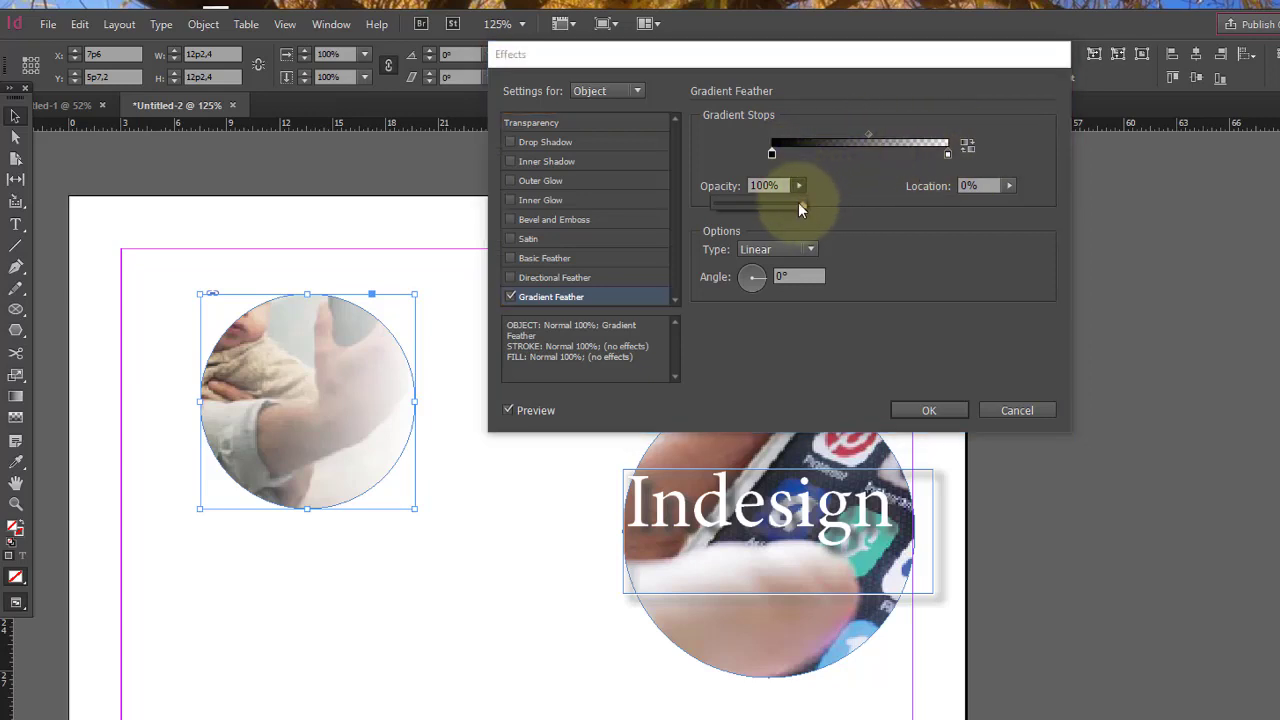
left_click_drag(798, 203, 835, 215)
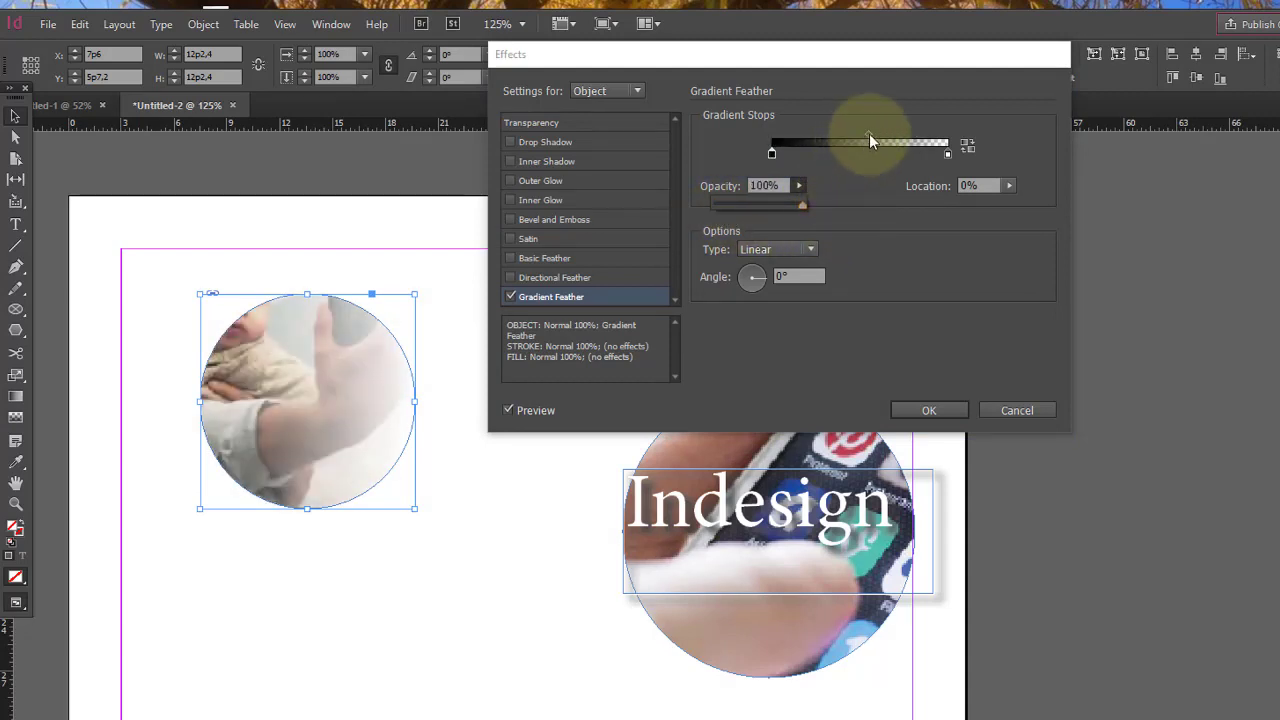
- Try the Radial type for the hand picture's Gradient Feather and return it to Linear
left_click(807, 249)
left_click(800, 280)
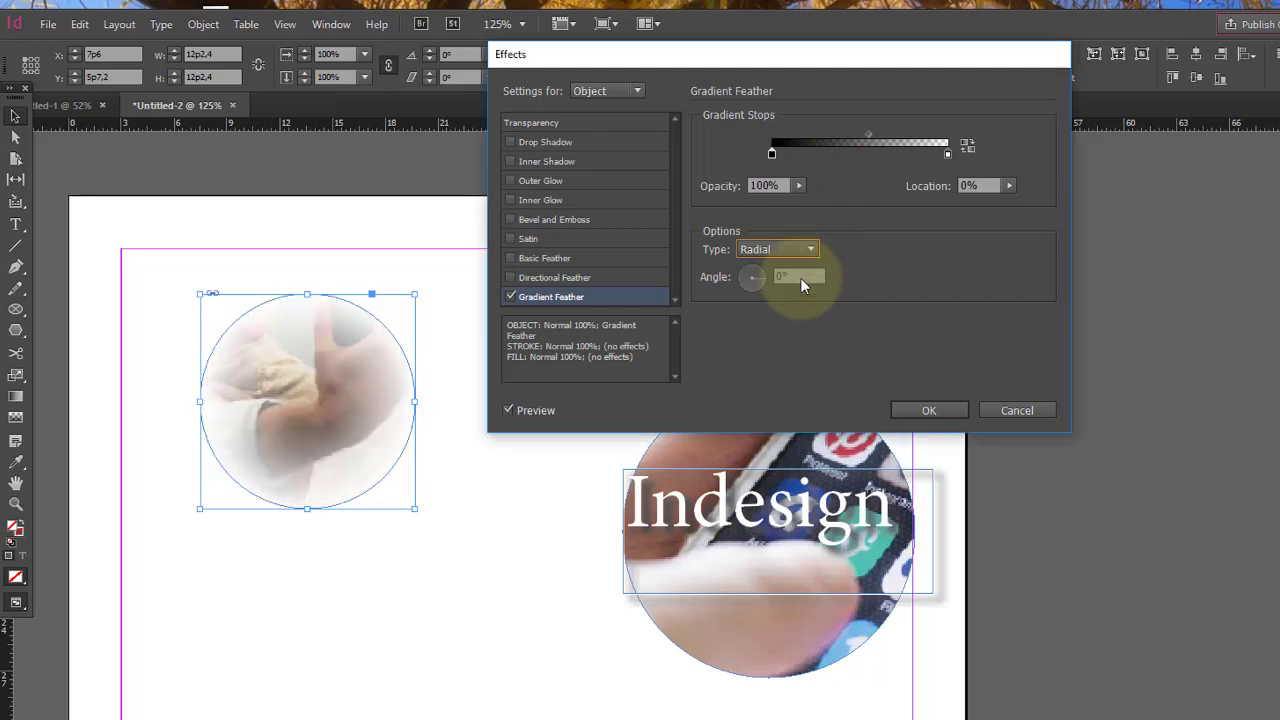
left_click(807, 250)
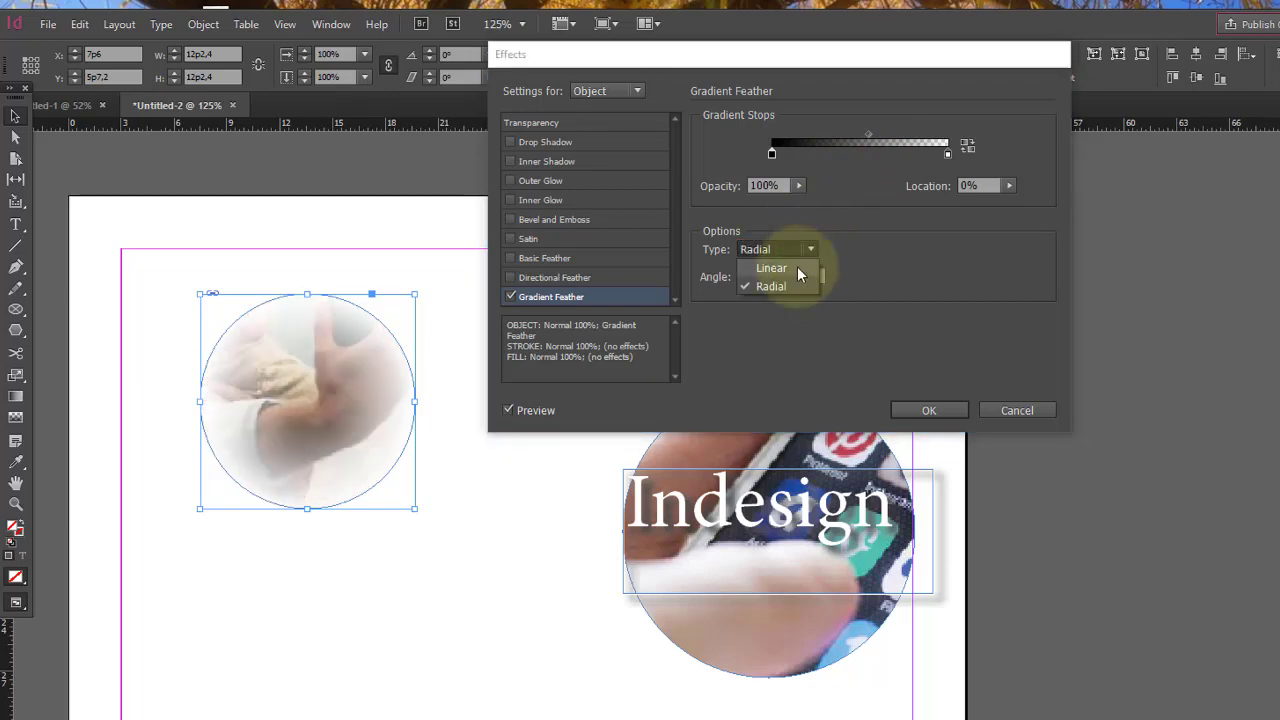
left_click(790, 266)
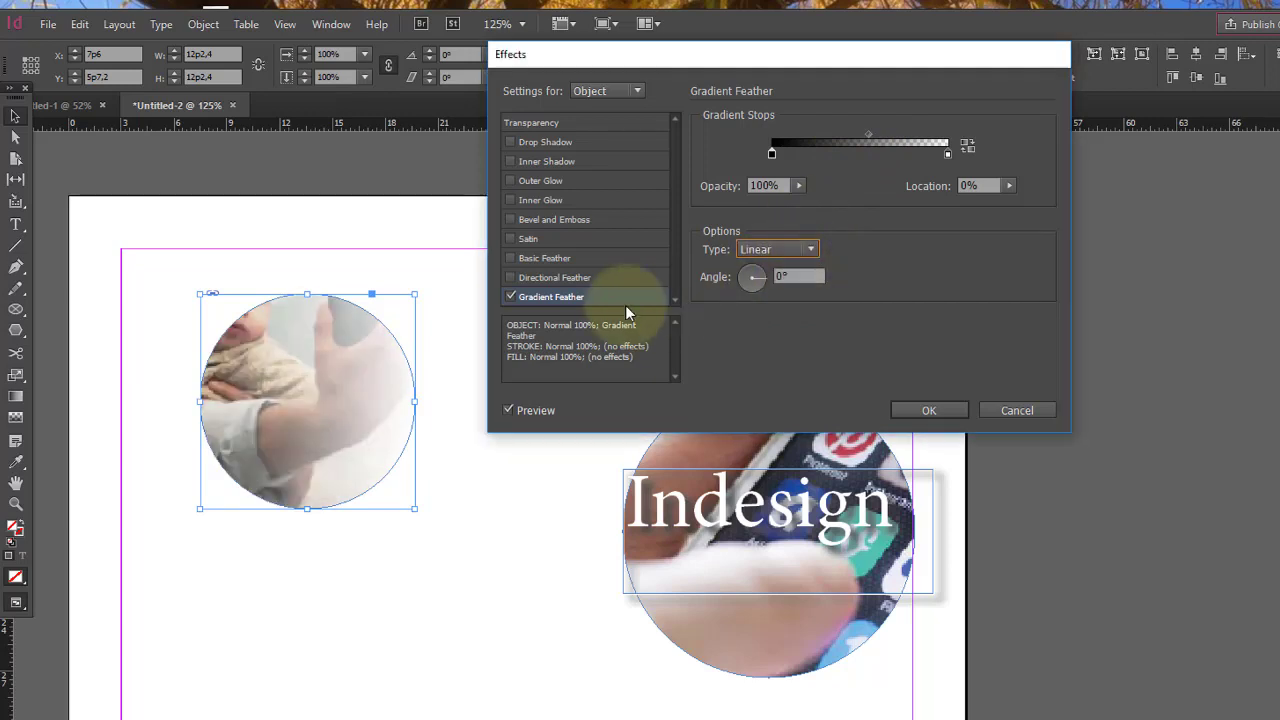
- Turn off the Gradient Feather on the hand picture and apply the effect settings
left_click(517, 298)
left_click(514, 297)
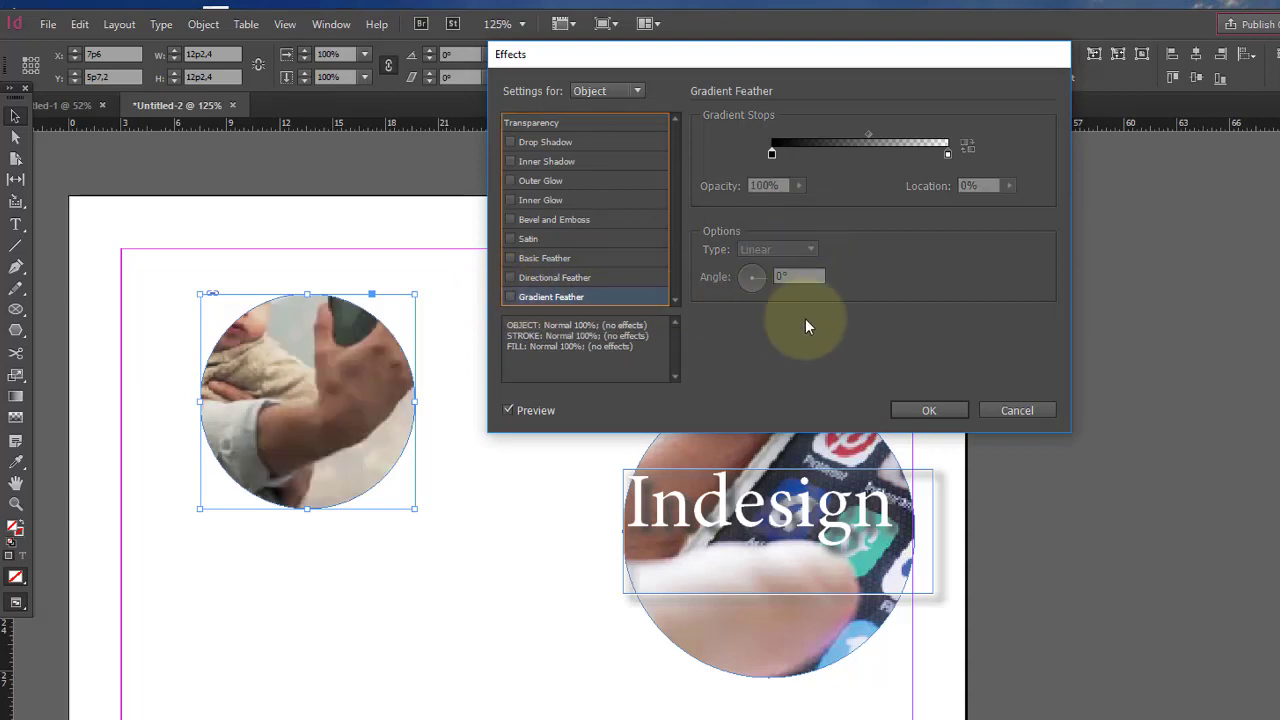
left_click(929, 410)
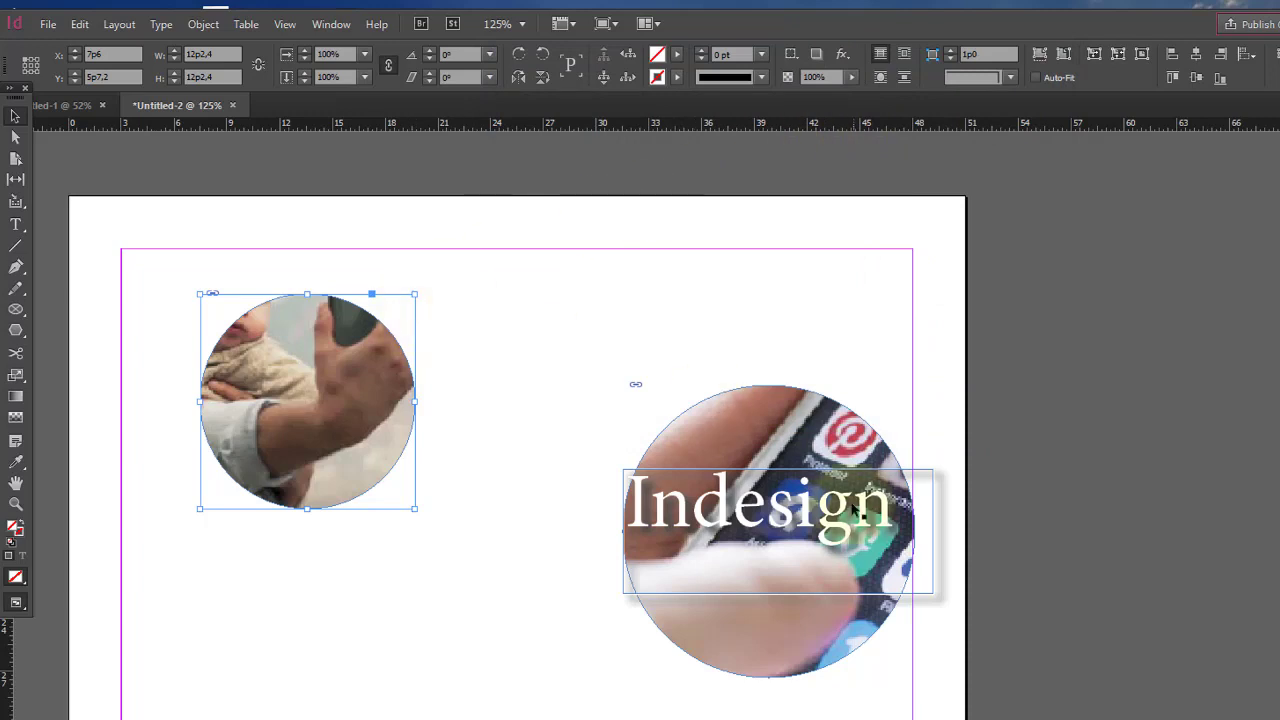
- Move the "Indesign" text frame beside the hand picture, aligned with its top edge, and set the frame's stroke weight to 0 pt
left_click_drag(778, 495, 590, 320)
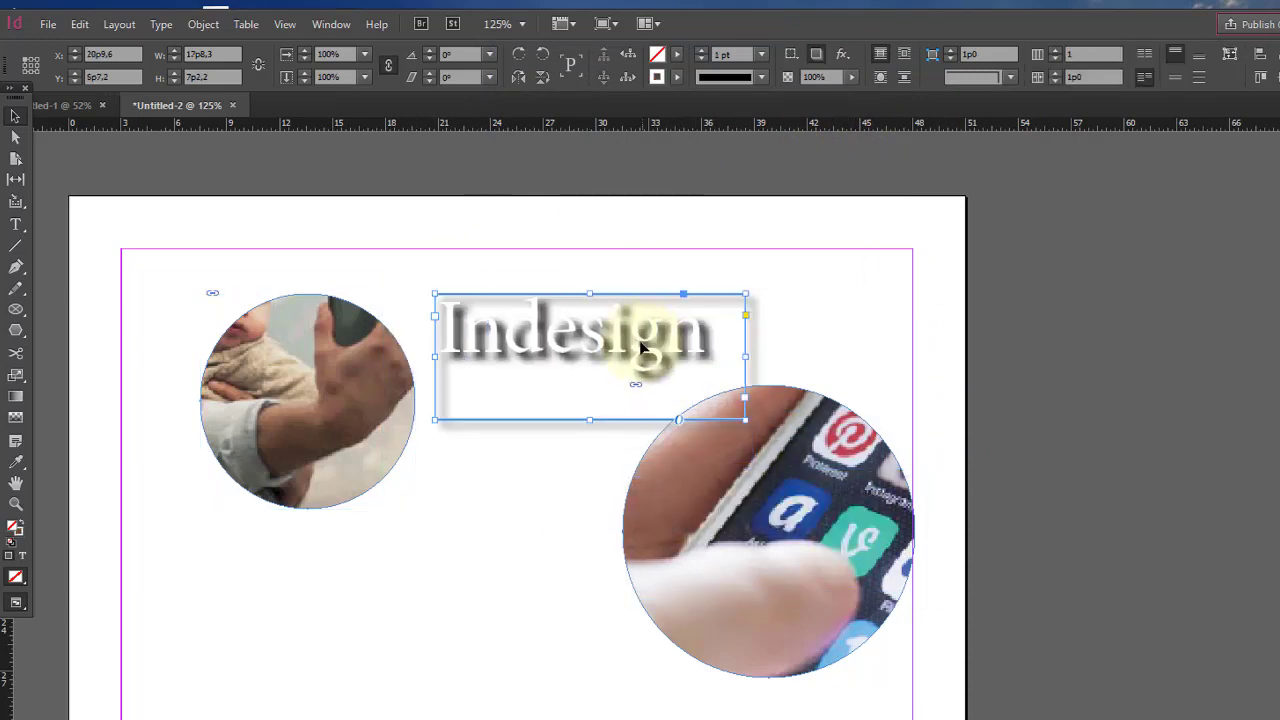
left_click(843, 57)
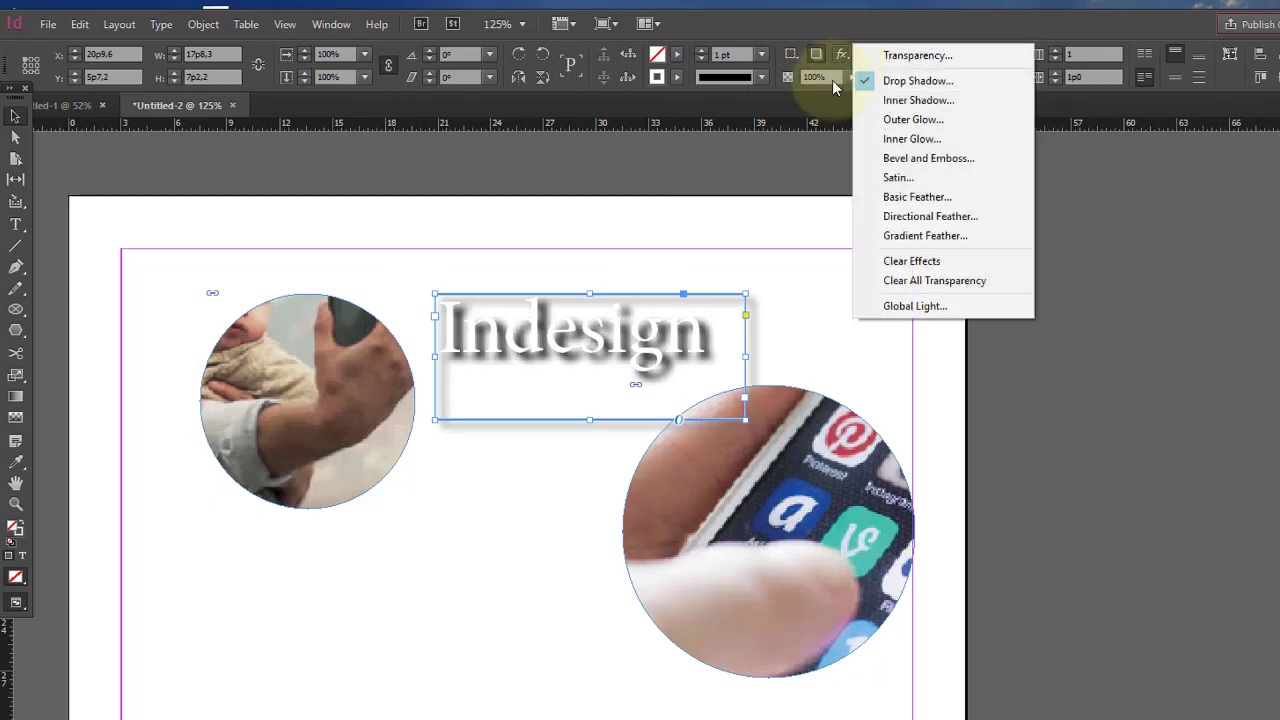
left_click(520, 502)
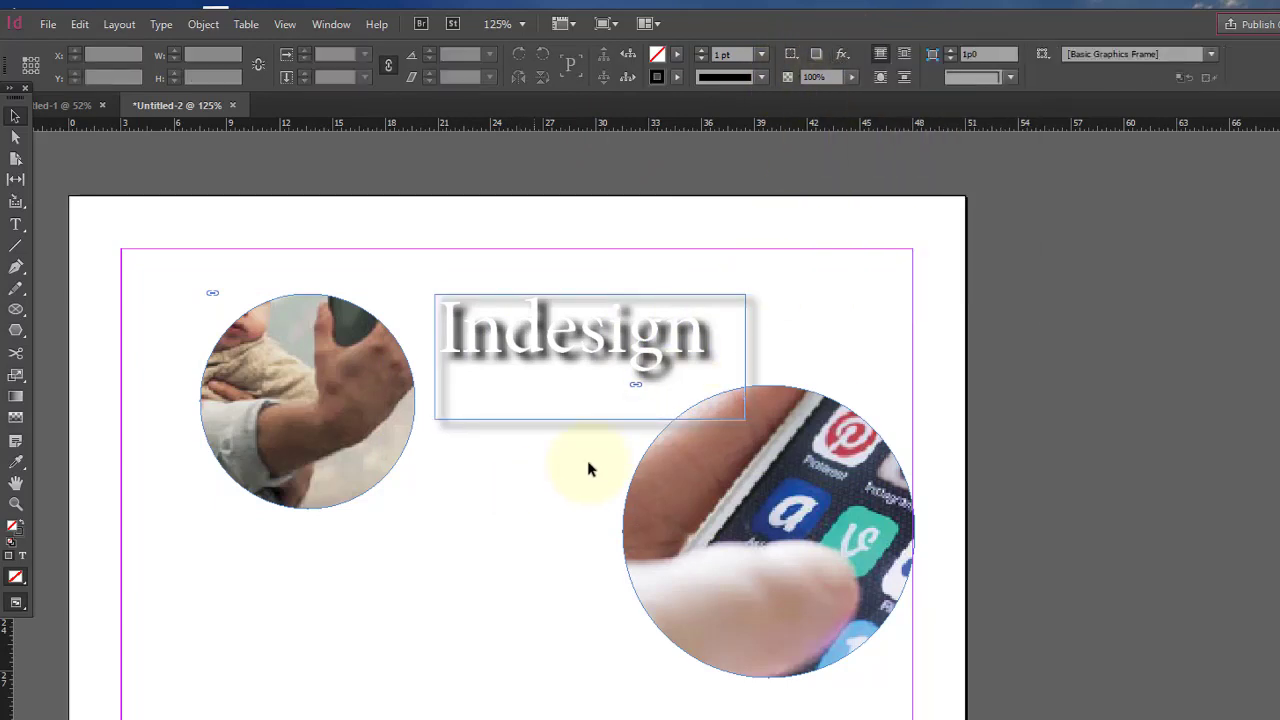
left_click(617, 422)
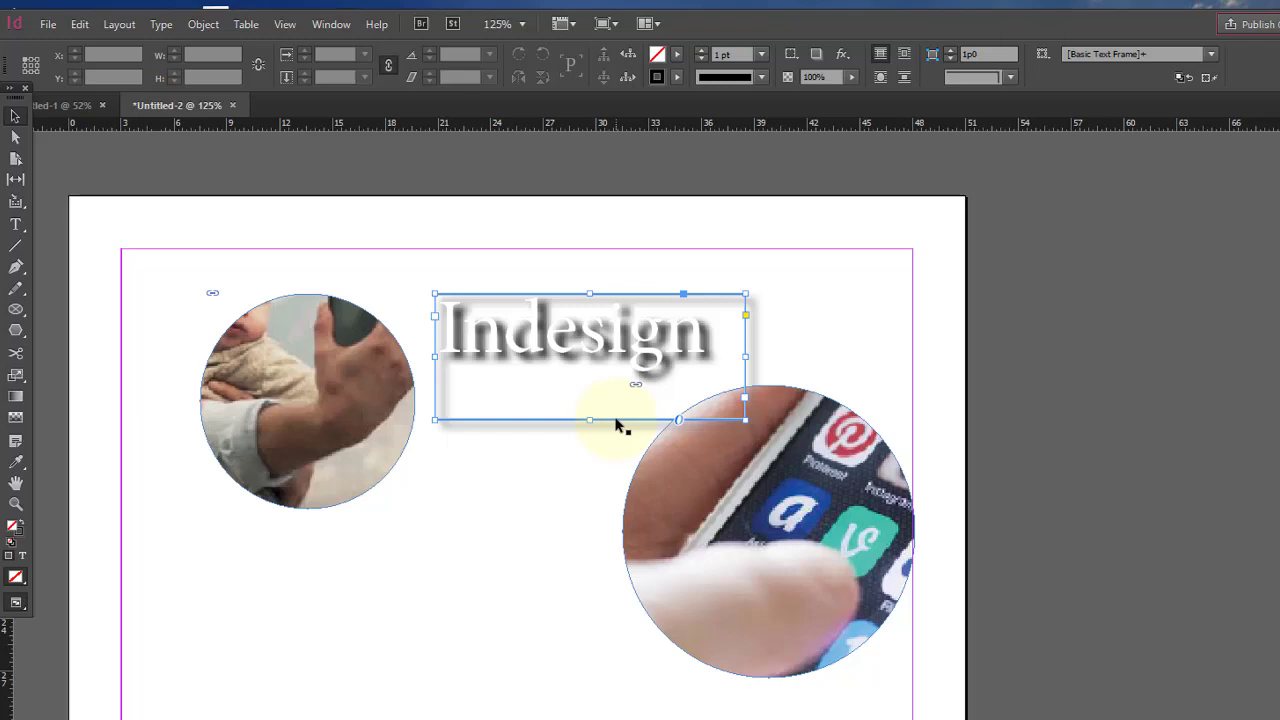
left_click(701, 58)
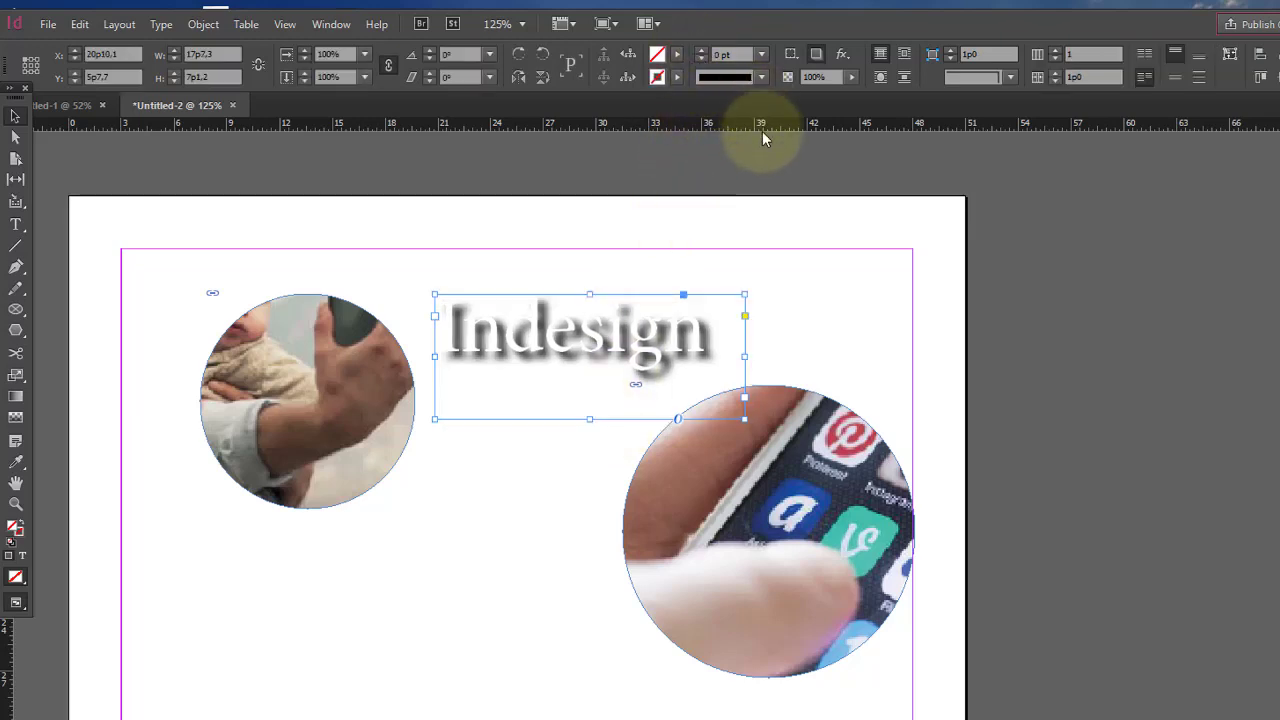